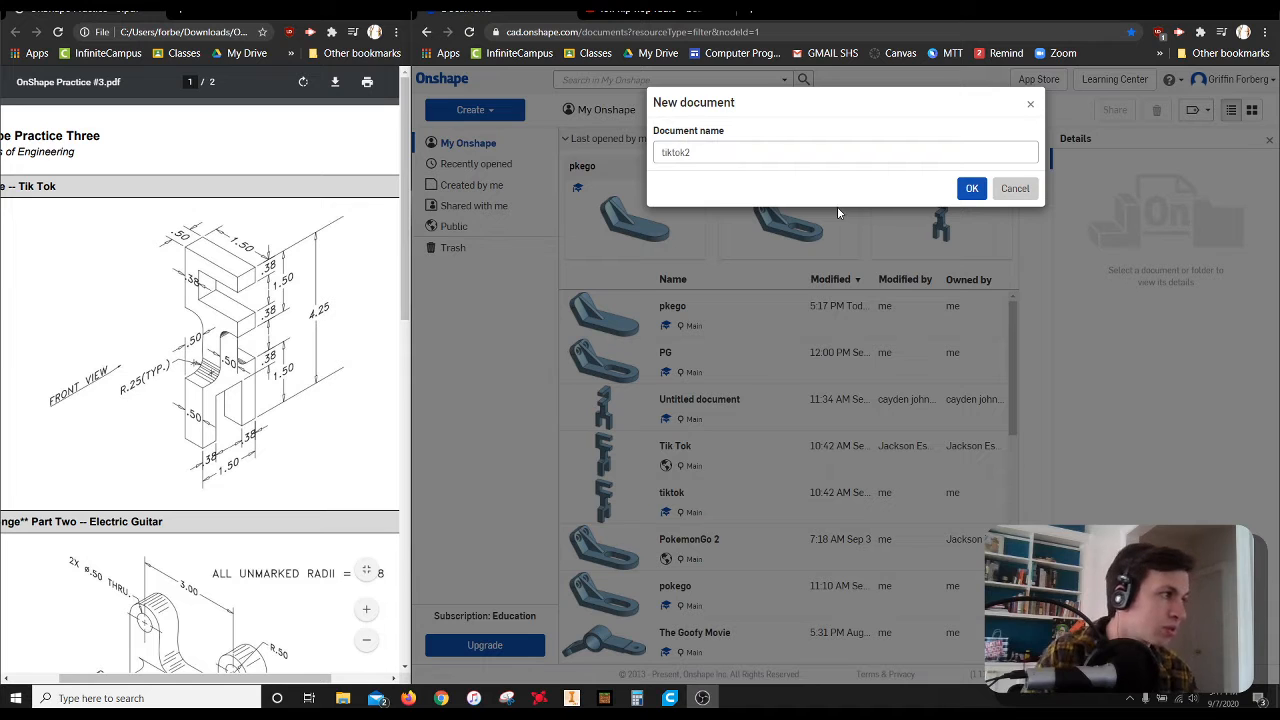
Create the document tiktok2 and start a sketch on the Front plane, viewed normal to the sketch plane
left_click(970, 190)
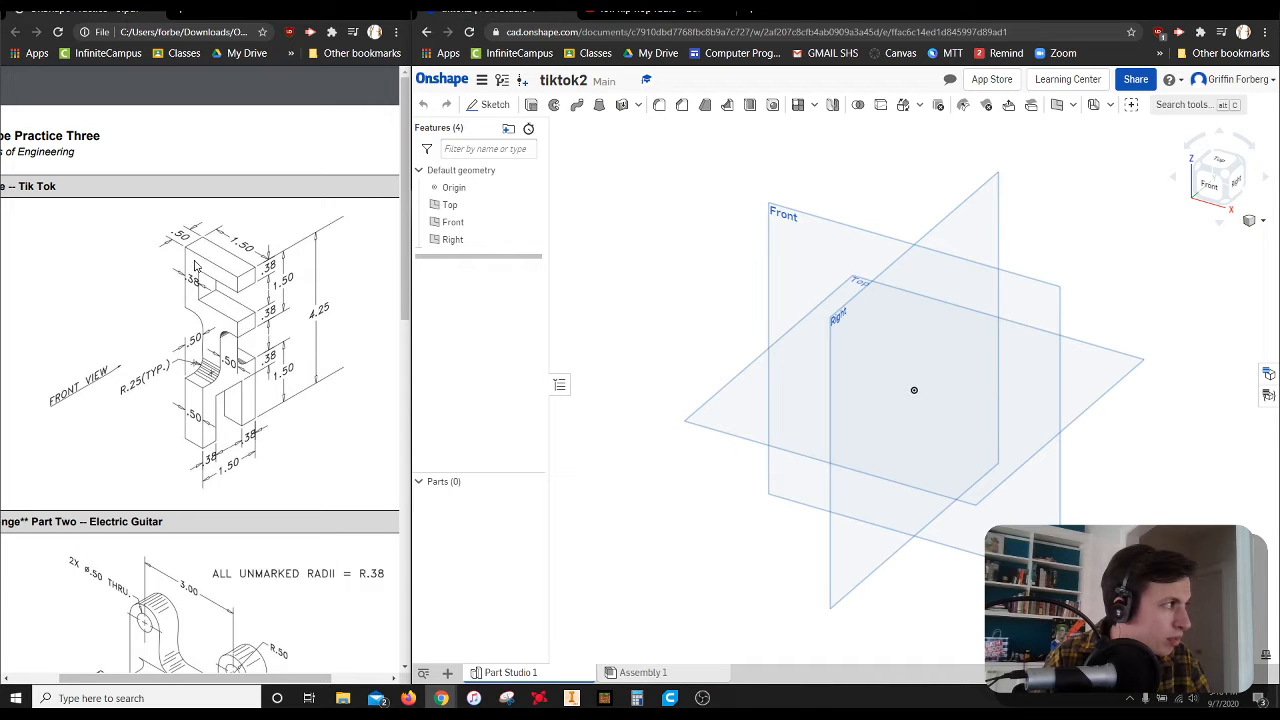
left_click(492, 104)
left_click(818, 230)
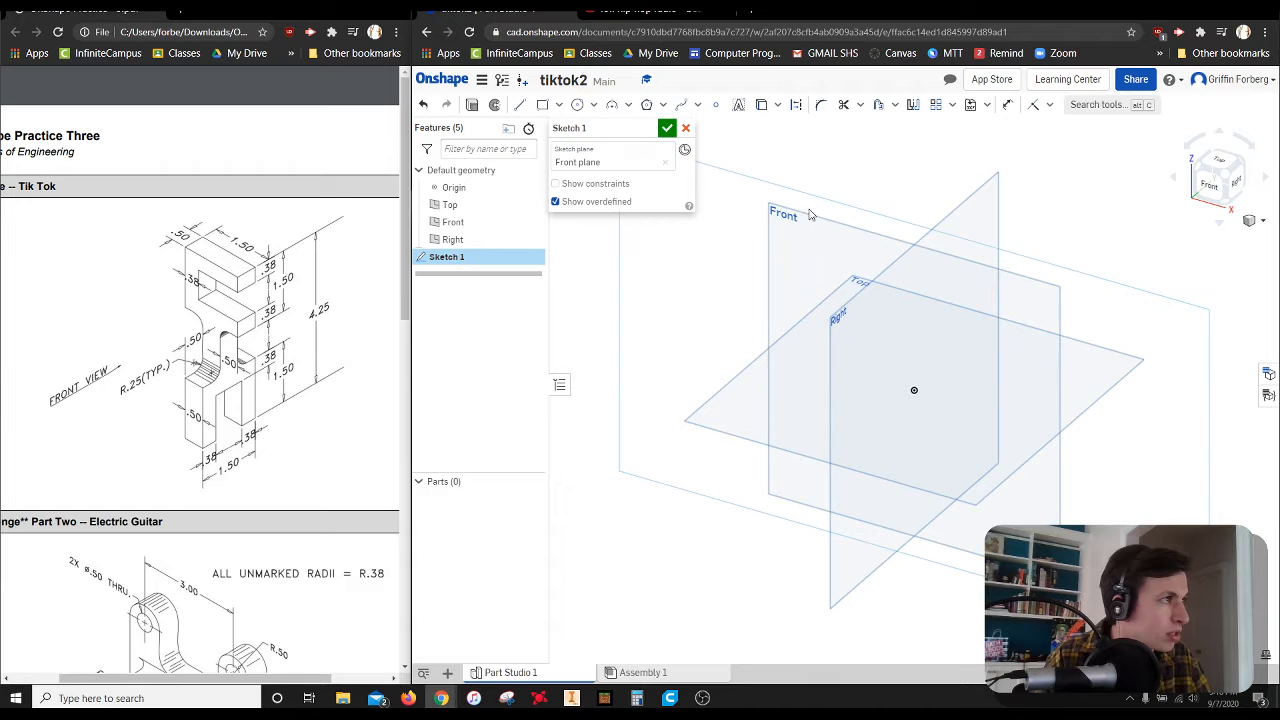
right_click(881, 249)
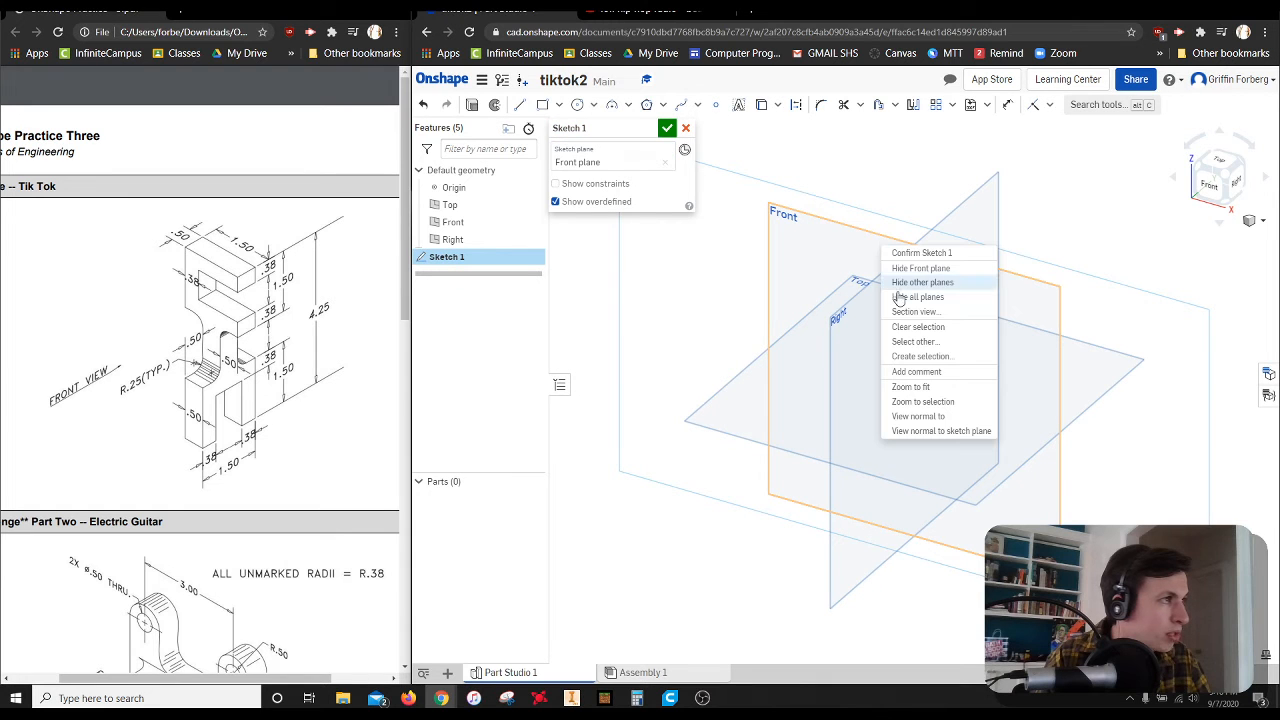
left_click(940, 431)
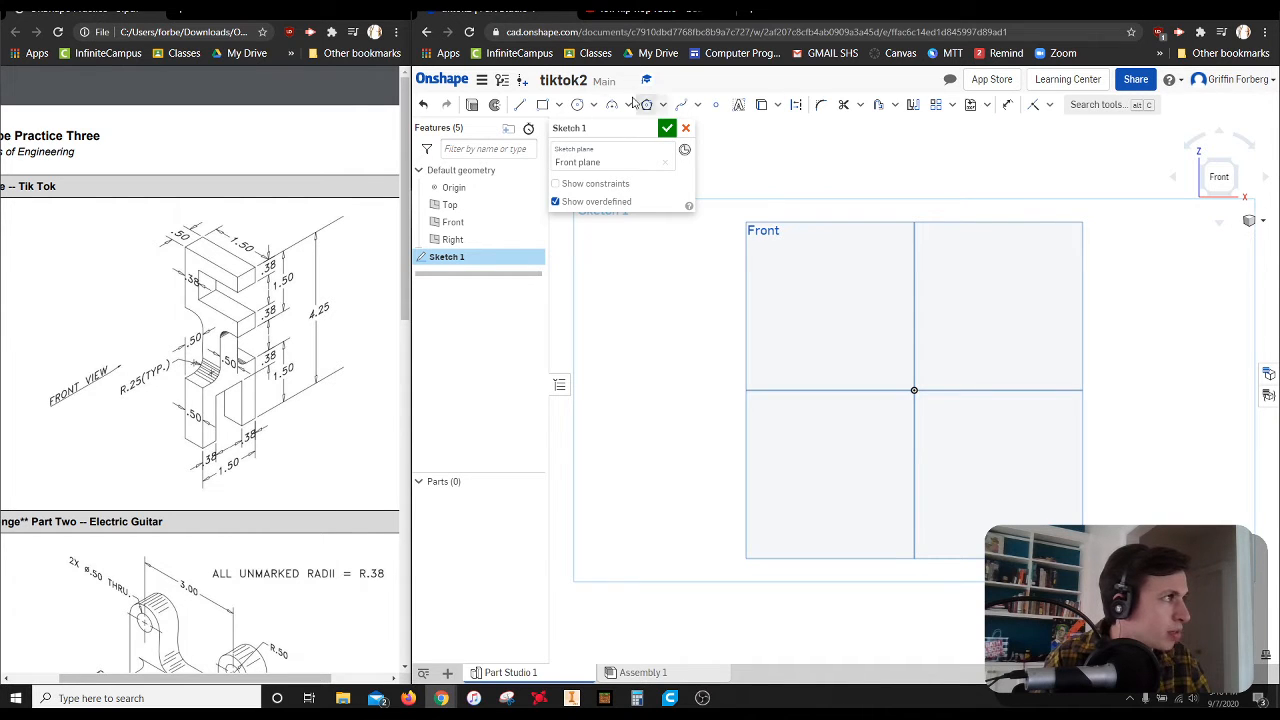
Sketch a corner rectangle from the origin, about 2.38 in wide and 1.68 in high
left_click(542, 104)
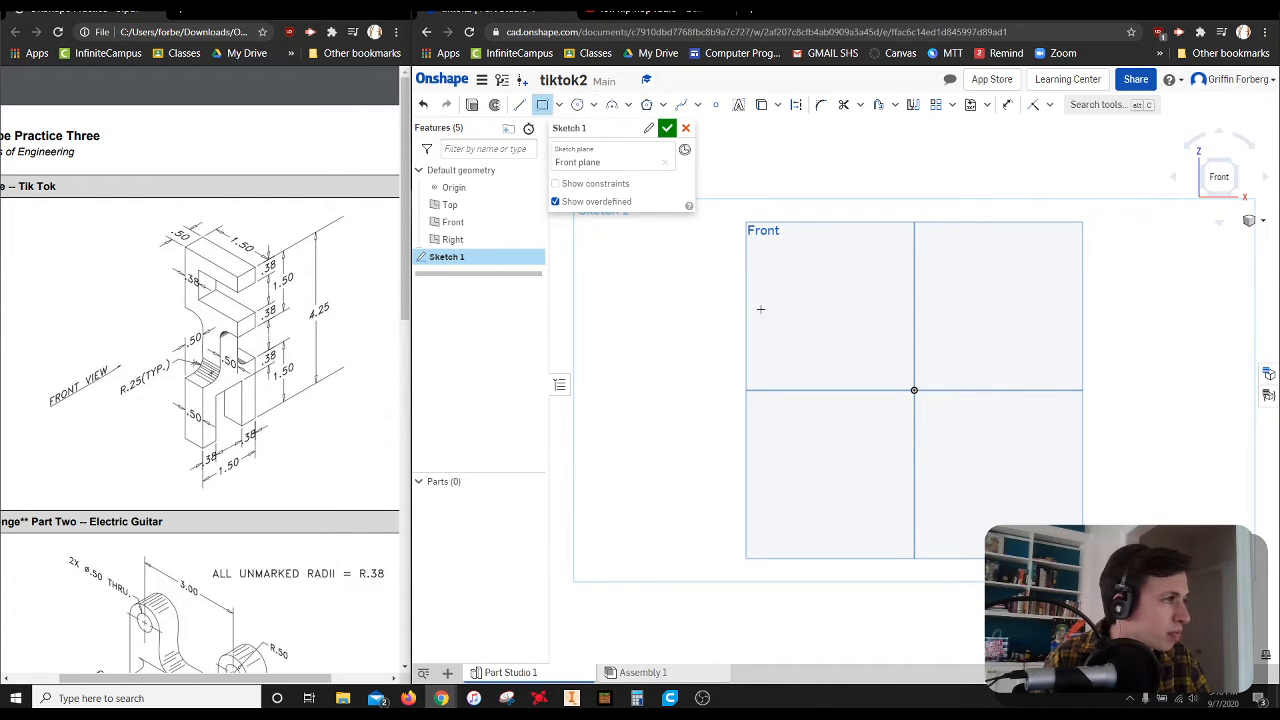
left_click(914, 390)
left_click(1048, 296)
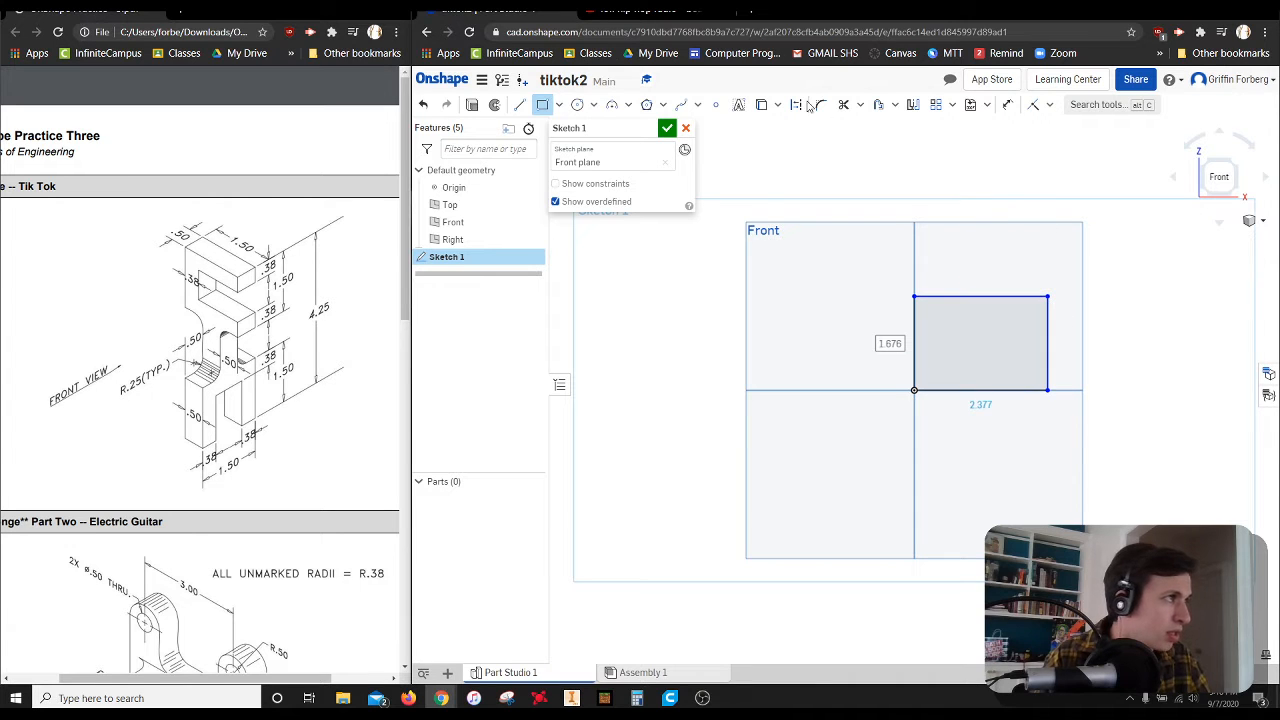
Dimension the rectangle's height and width to 1.5 in each
left_click(1007, 104)
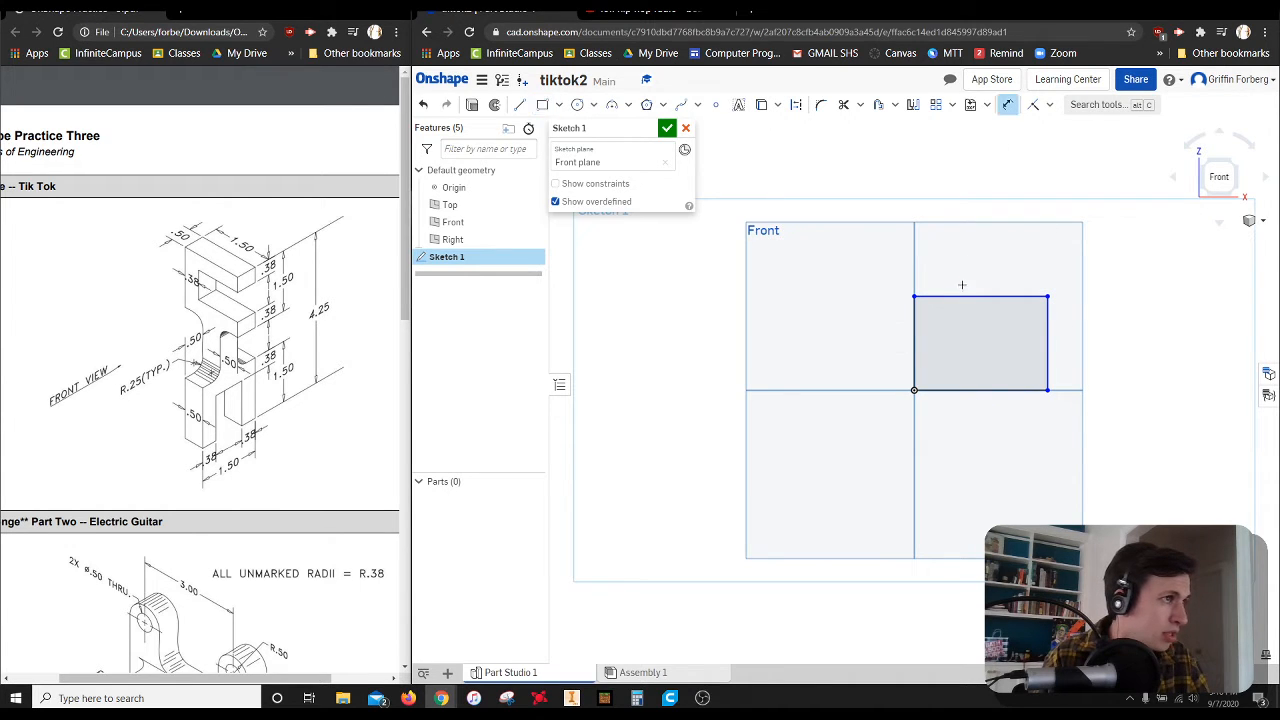
left_click(962, 296)
left_click(950, 389)
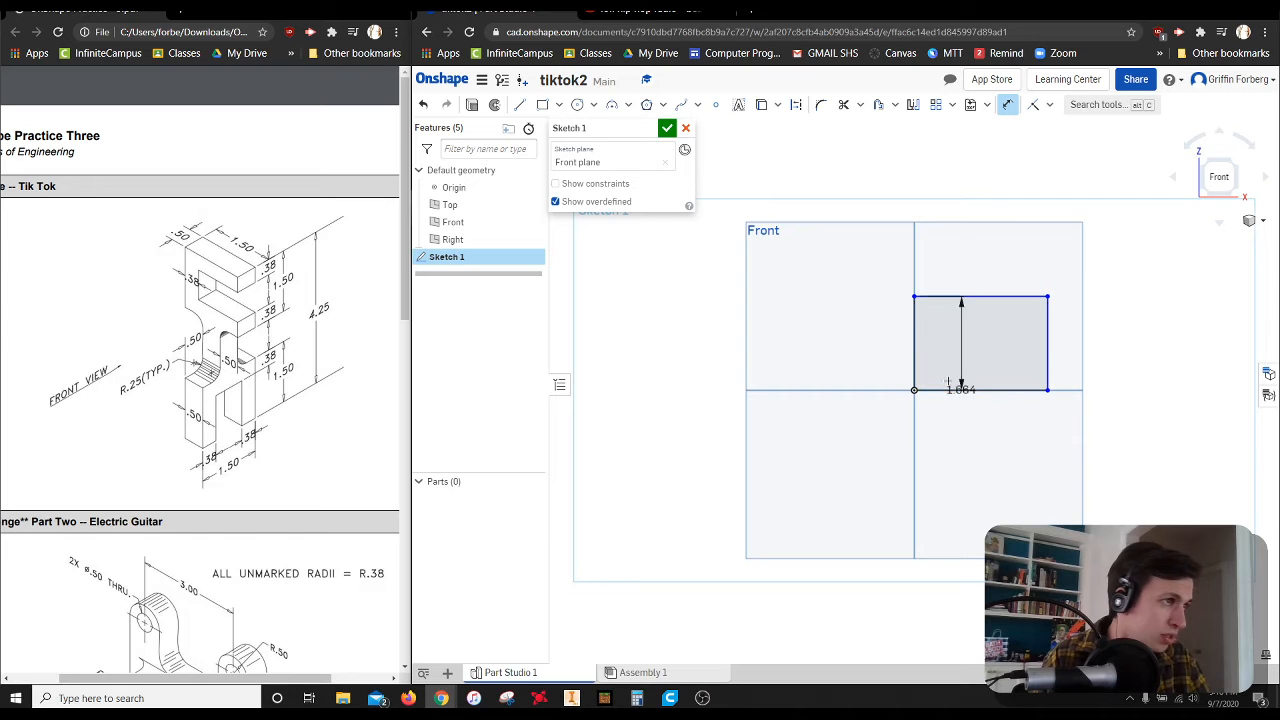
left_click(812, 328)
type("1.5")
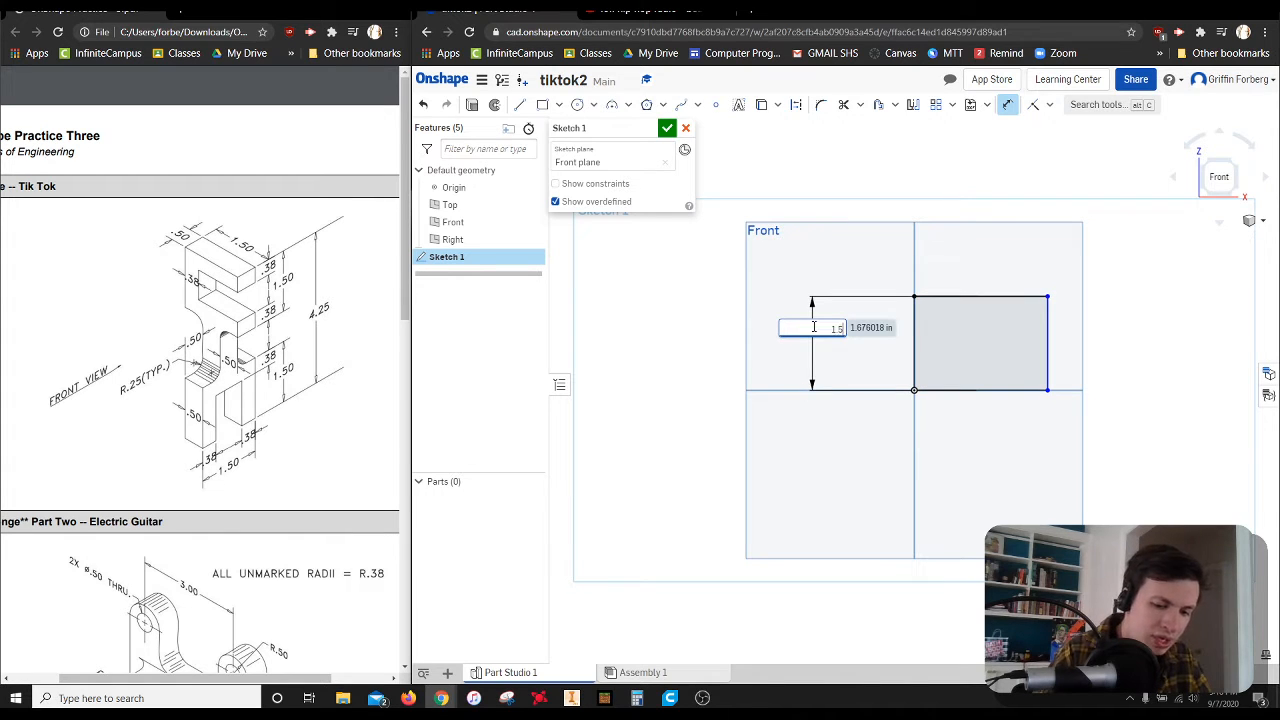
key("Return")
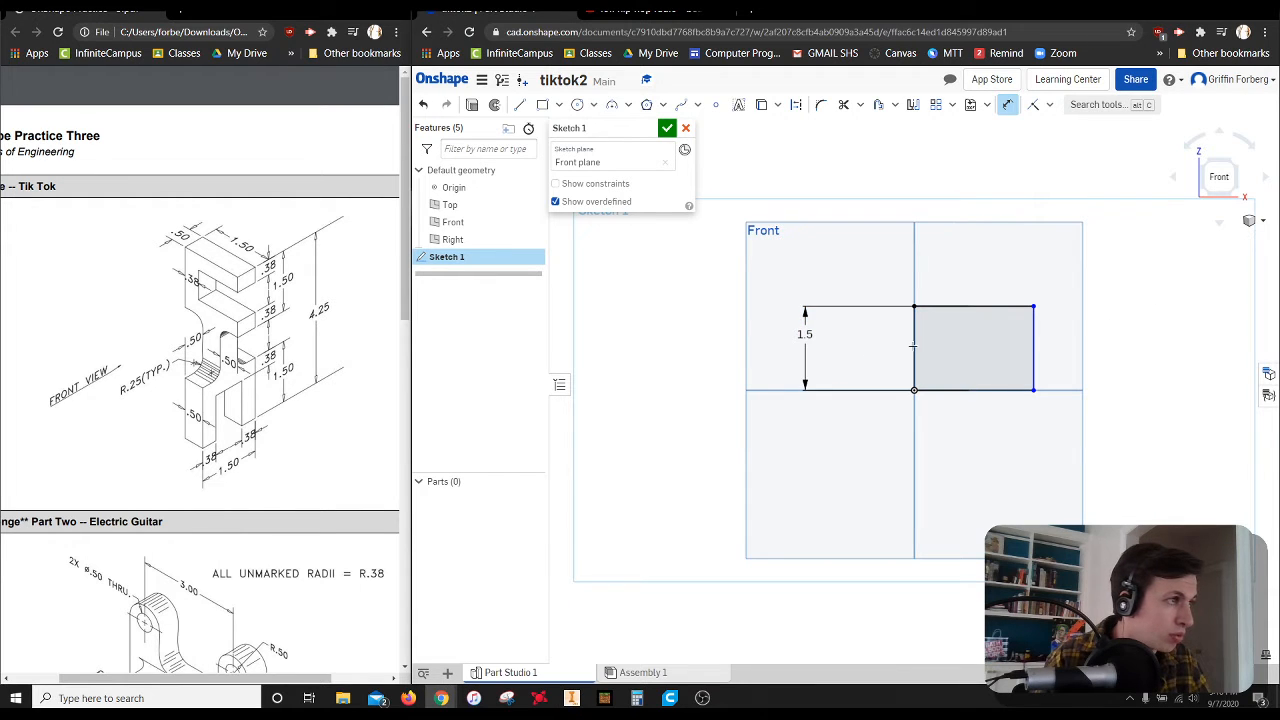
left_click(1036, 333)
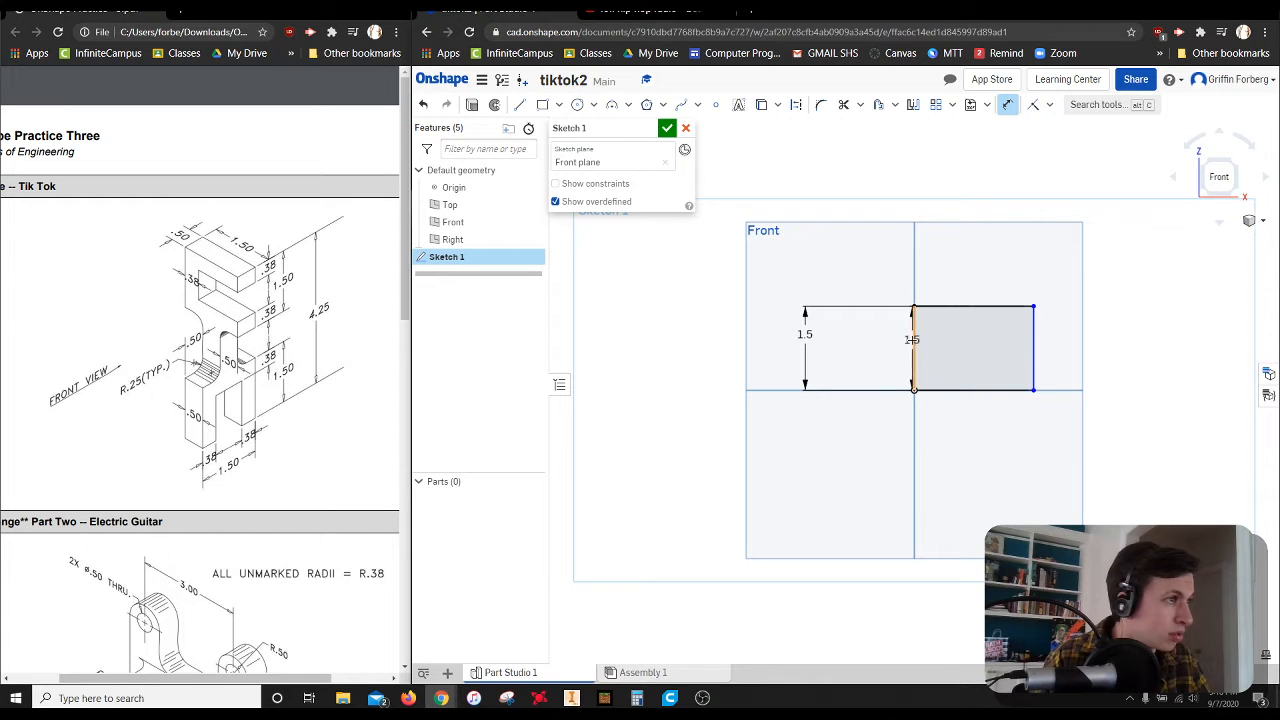
left_click(915, 340)
left_click(961, 259)
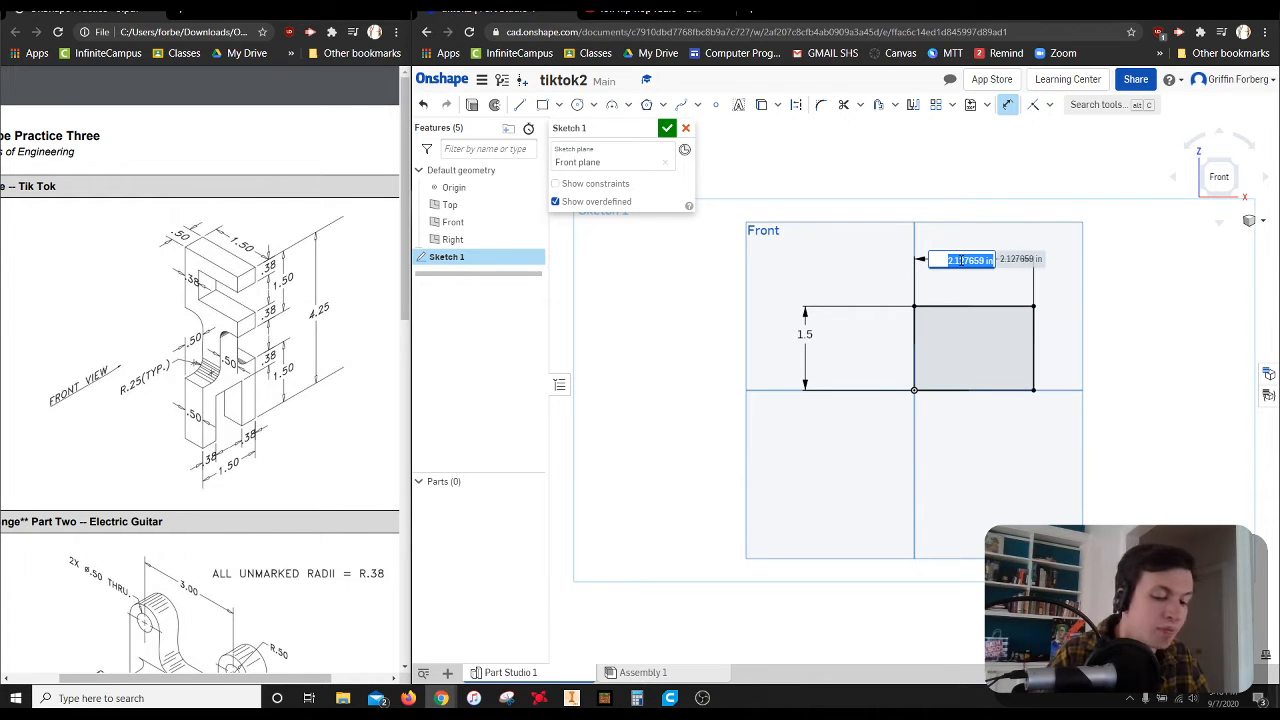
type("1.5")
key("Return")
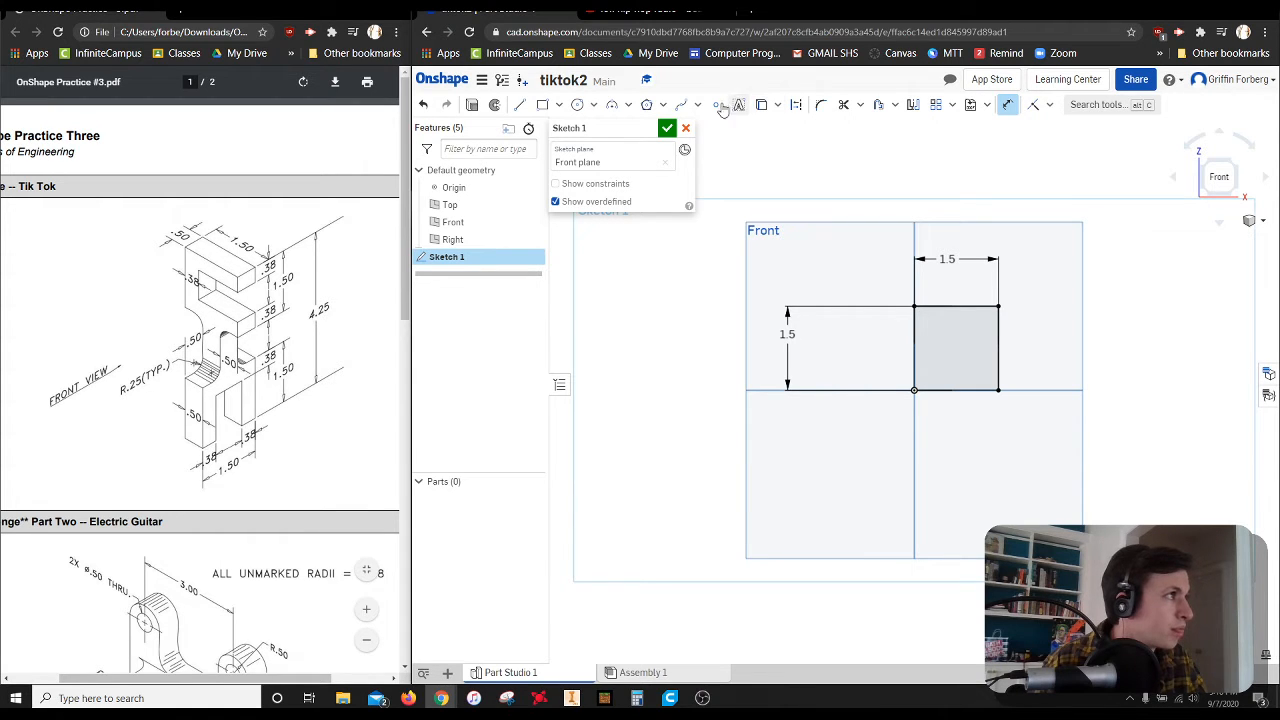
Sketch a rectangle about 1.26 by 0.73 in inside the square, starting on the square's right edge
left_click(542, 104)
scroll(984, 356, "up", 6)
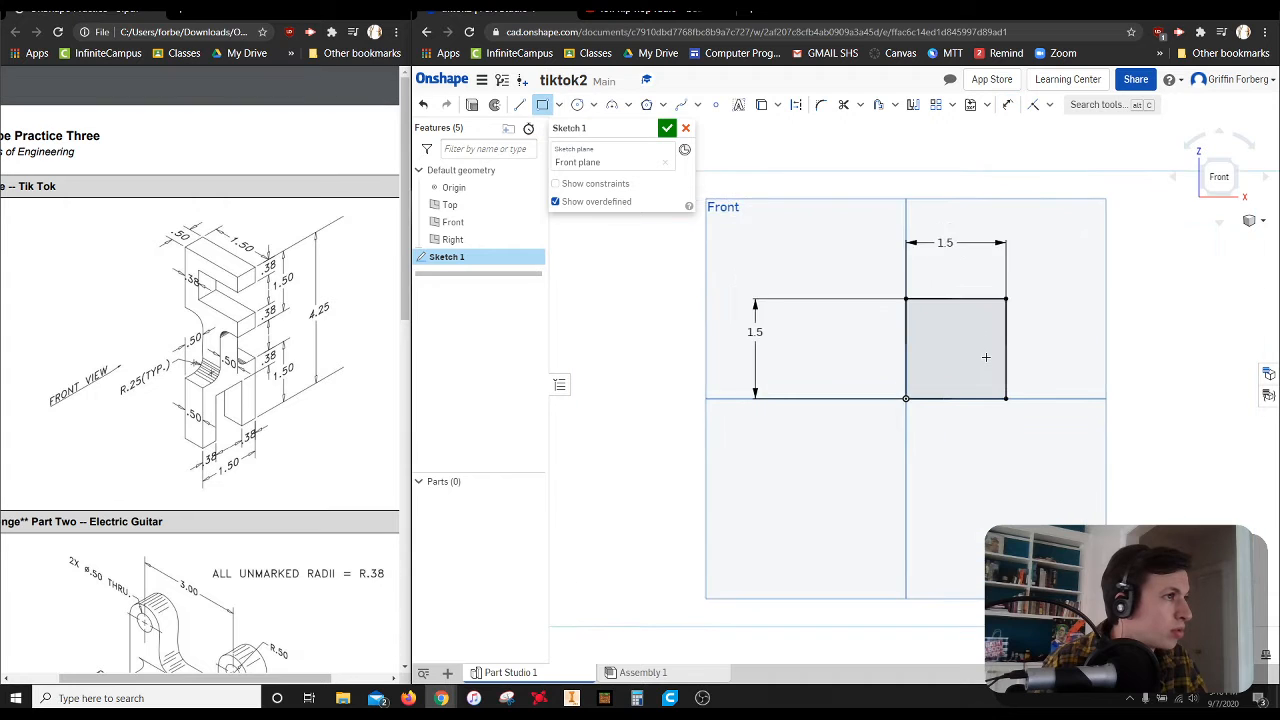
left_click(1040, 270)
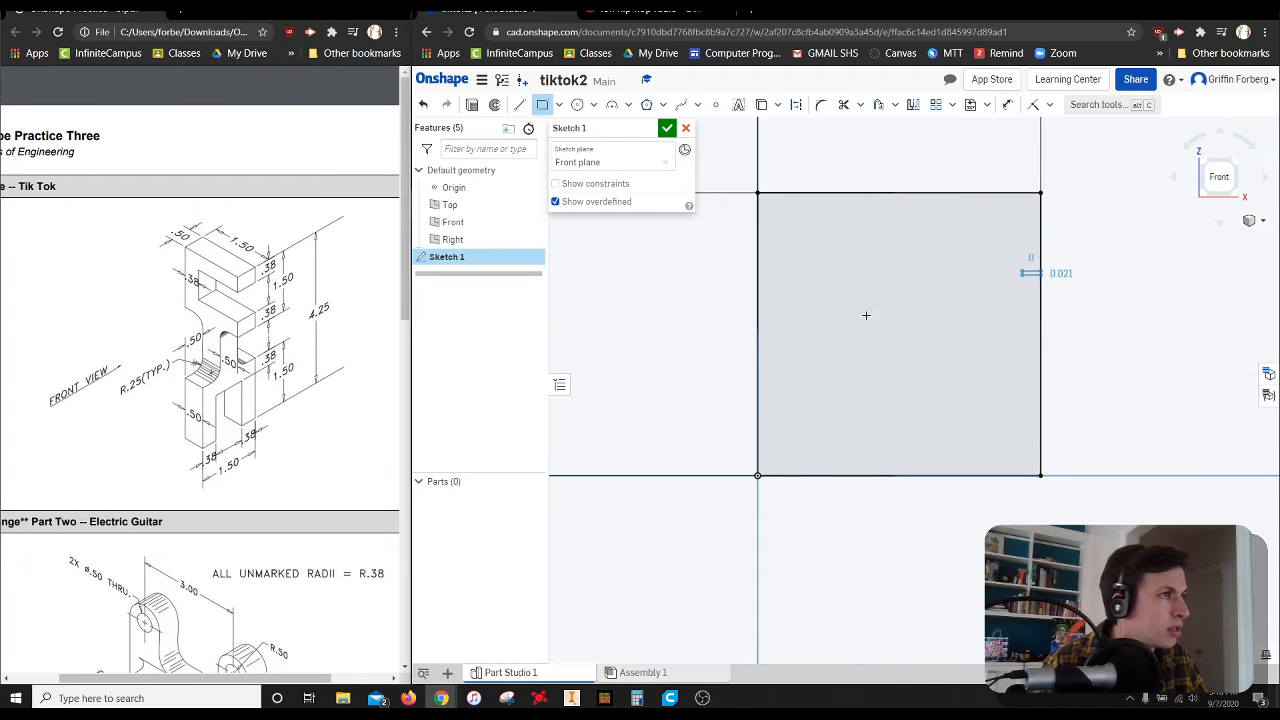
left_click(803, 408)
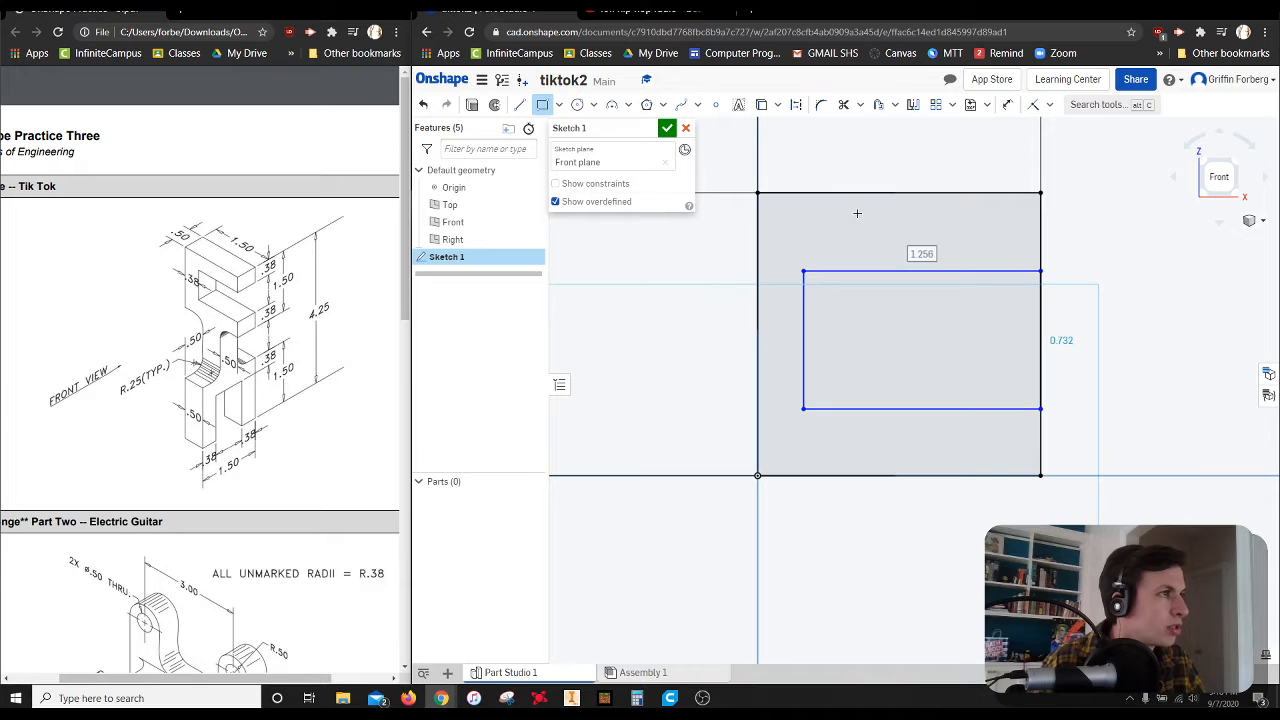
Dimension the inner rectangle's upper and left edges 0.38 in from the matching edges of the square
left_click(1005, 108)
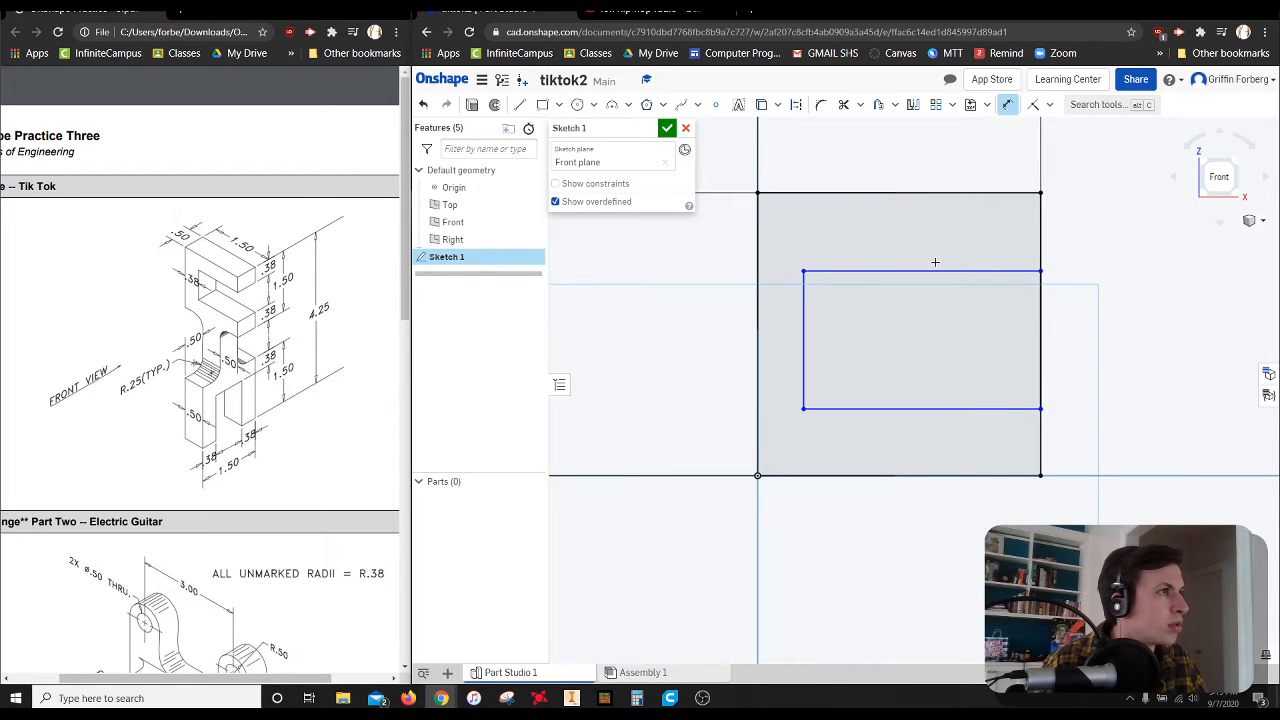
left_click(933, 271)
left_click(935, 193)
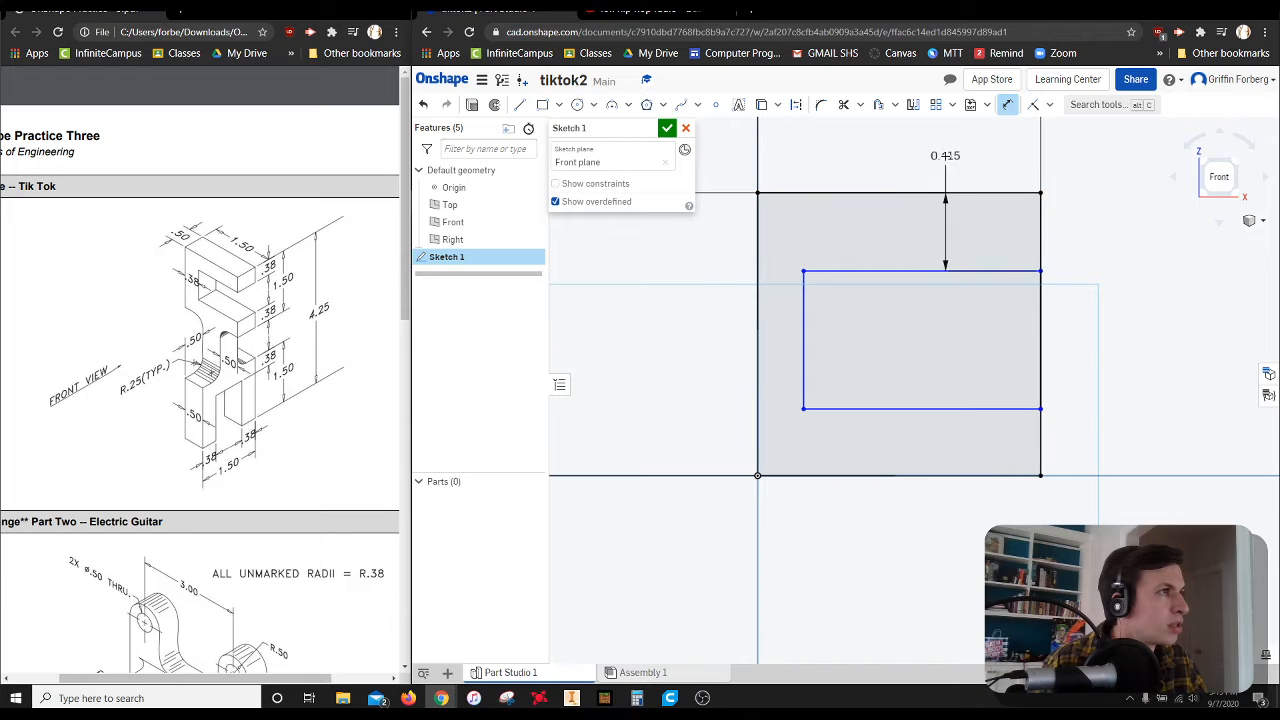
left_click(943, 157)
type(".38")
key("Return")
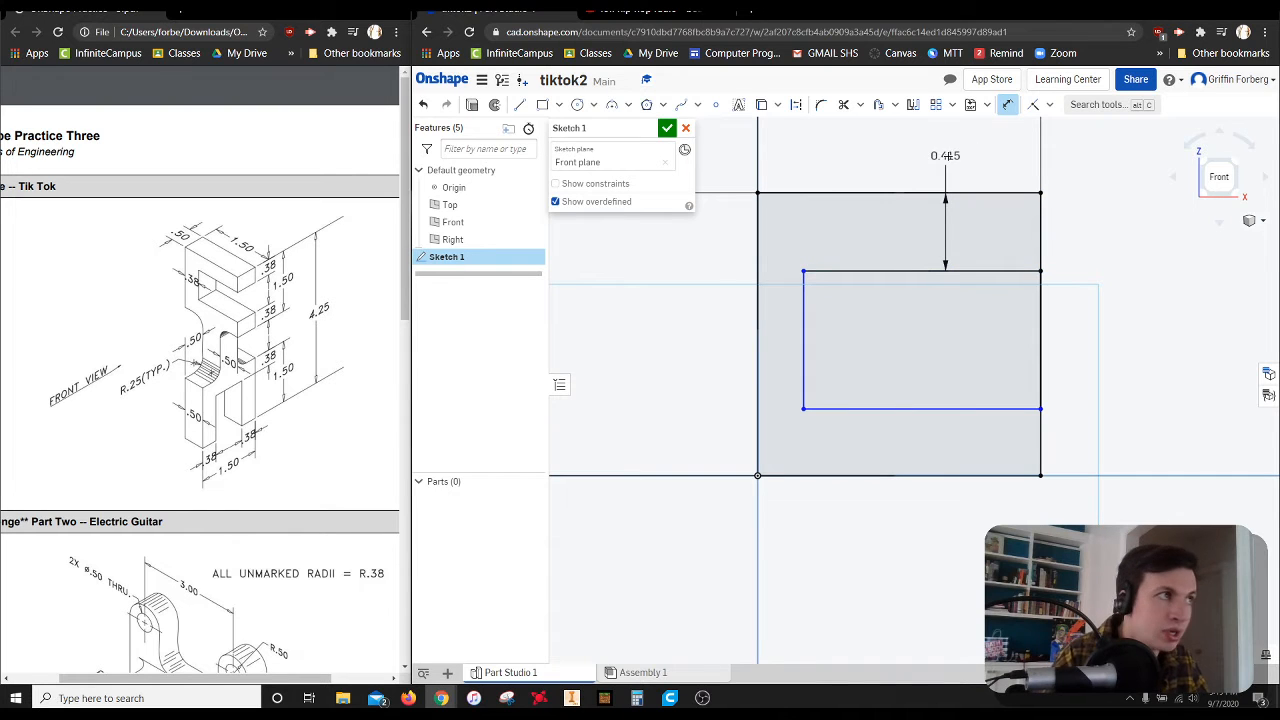
left_click(803, 290)
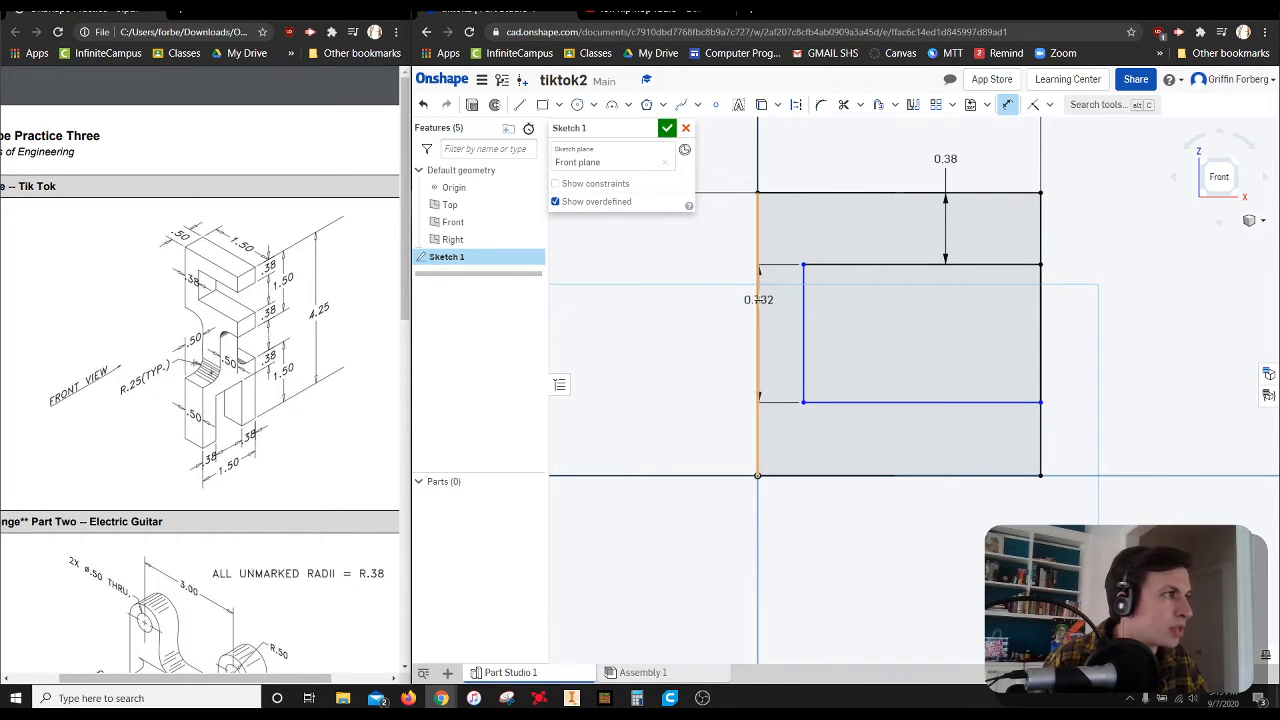
left_click(757, 300)
left_click(800, 160)
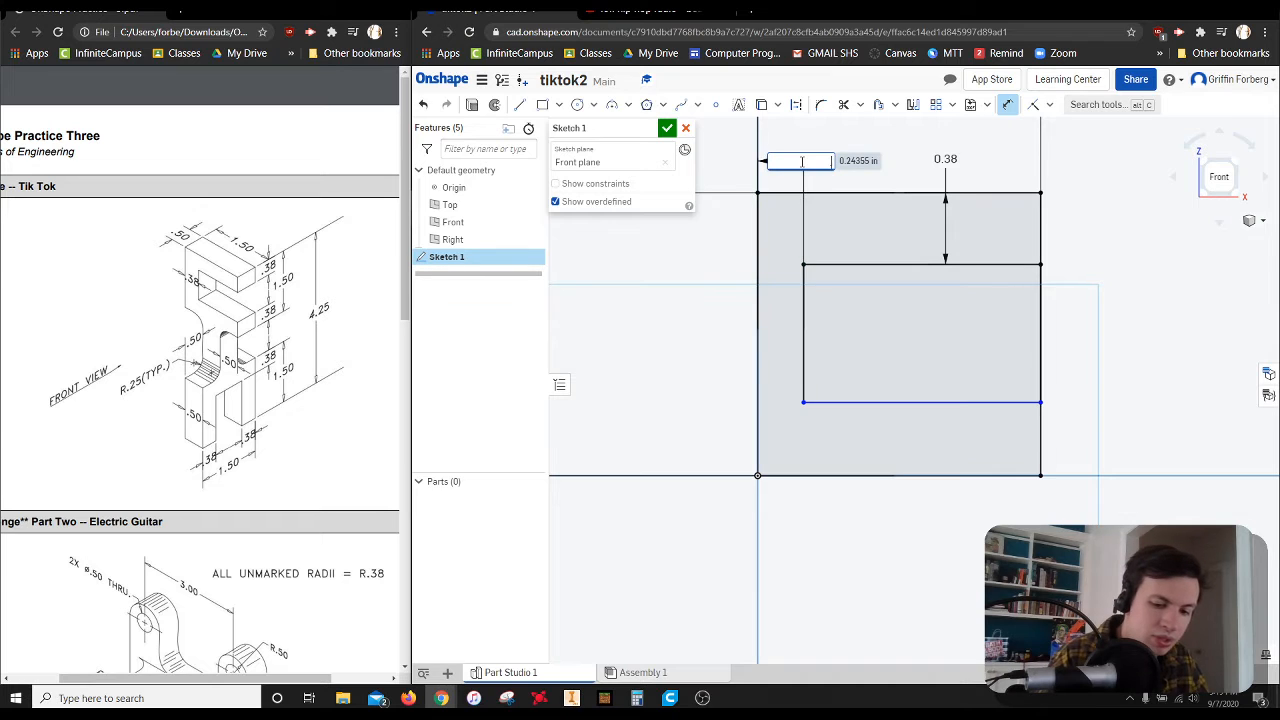
type(".38")
key("Return")
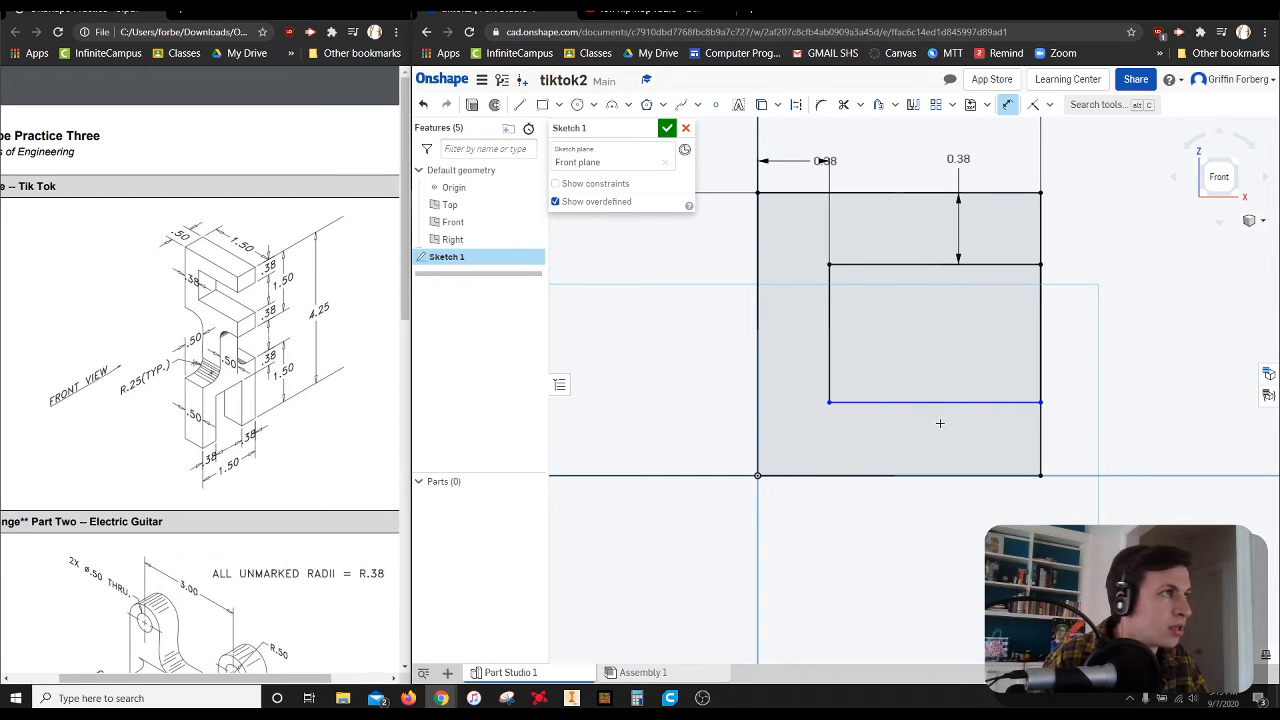
Dimension the inner rectangle's lower edge 0.38 in above the square's base and finish the sketch
left_click(922, 403)
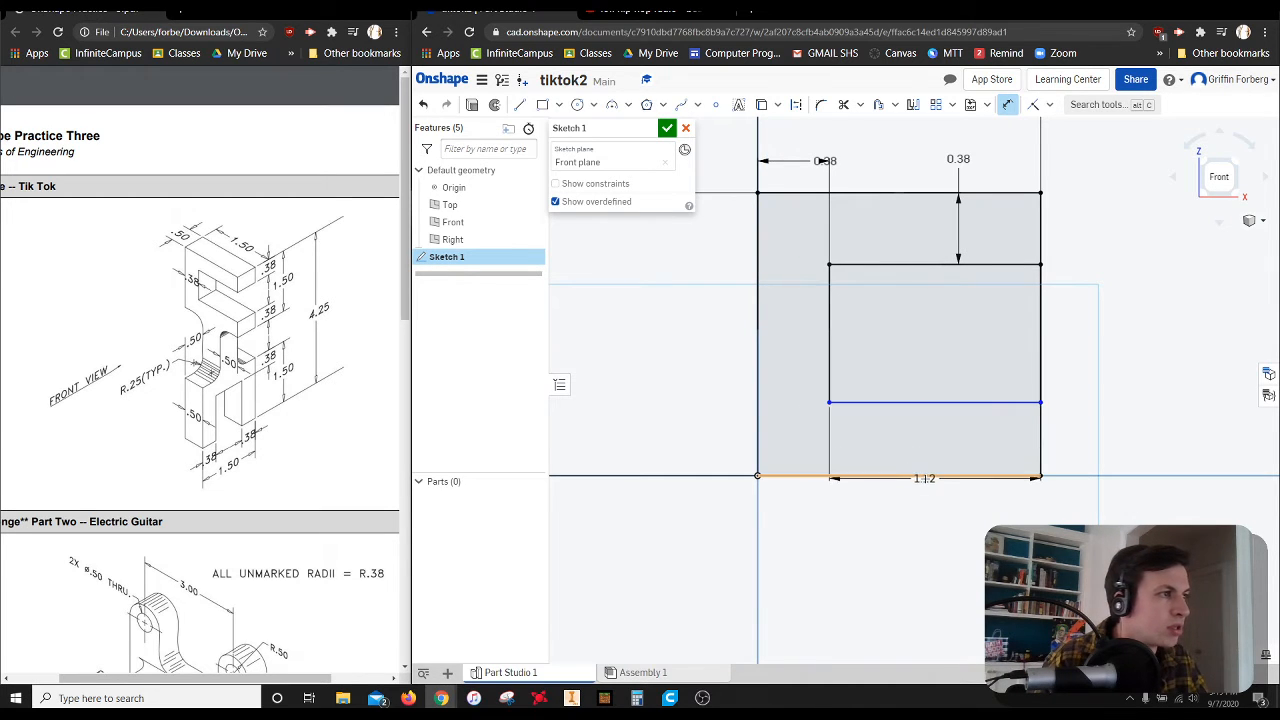
left_click(927, 476)
left_click(675, 424)
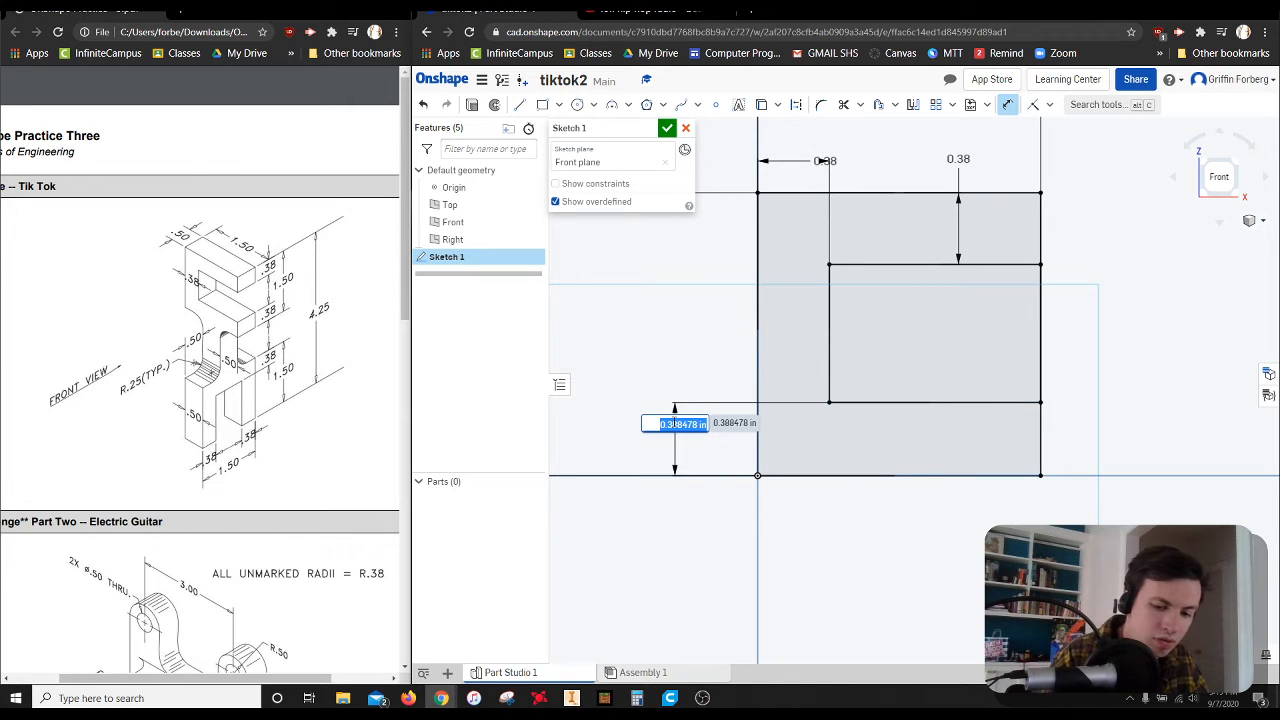
type(".38")
key("Return")
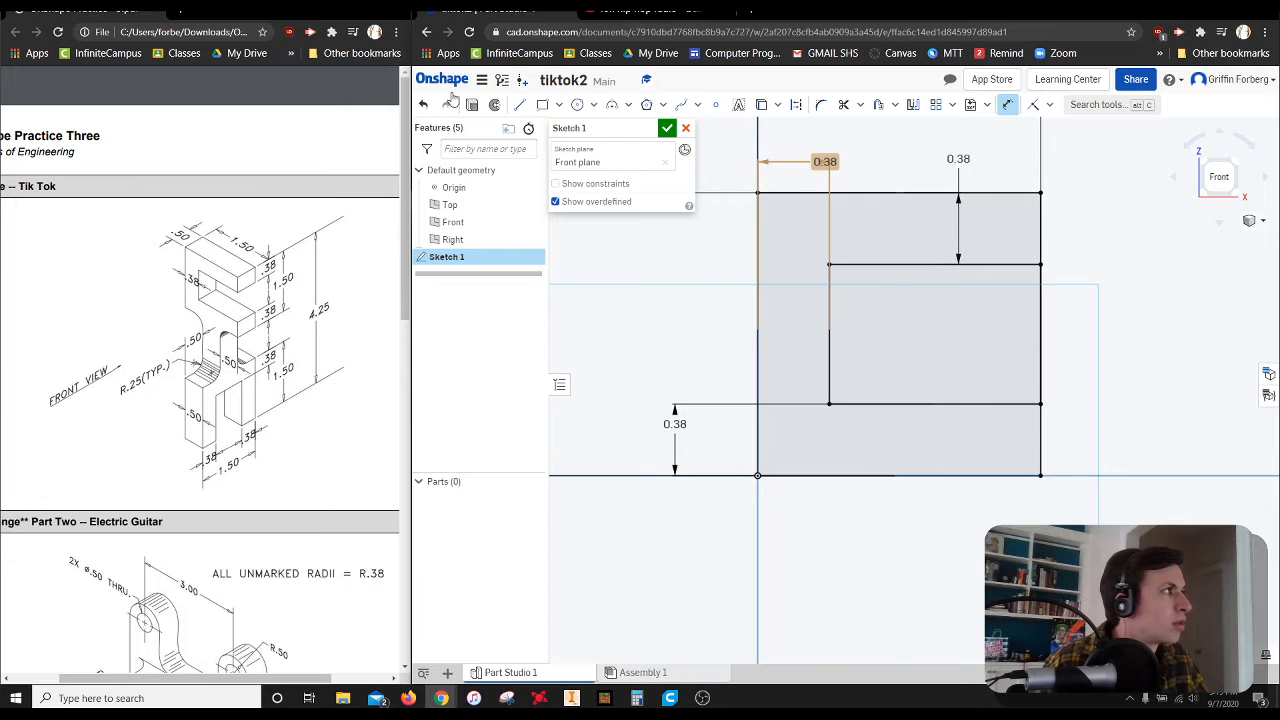
left_click(667, 129)
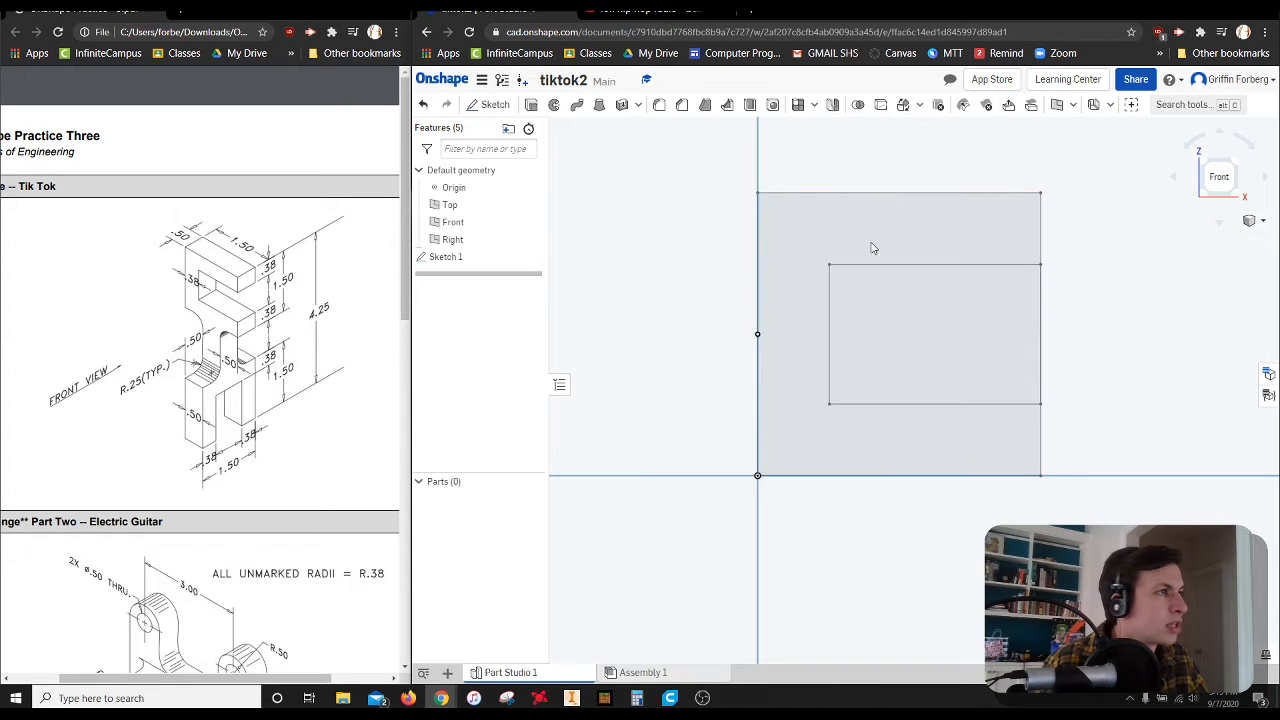
Extrude the C-shaped sketch region as a new solid with a blind depth of 0.5 in
left_click(1236, 168)
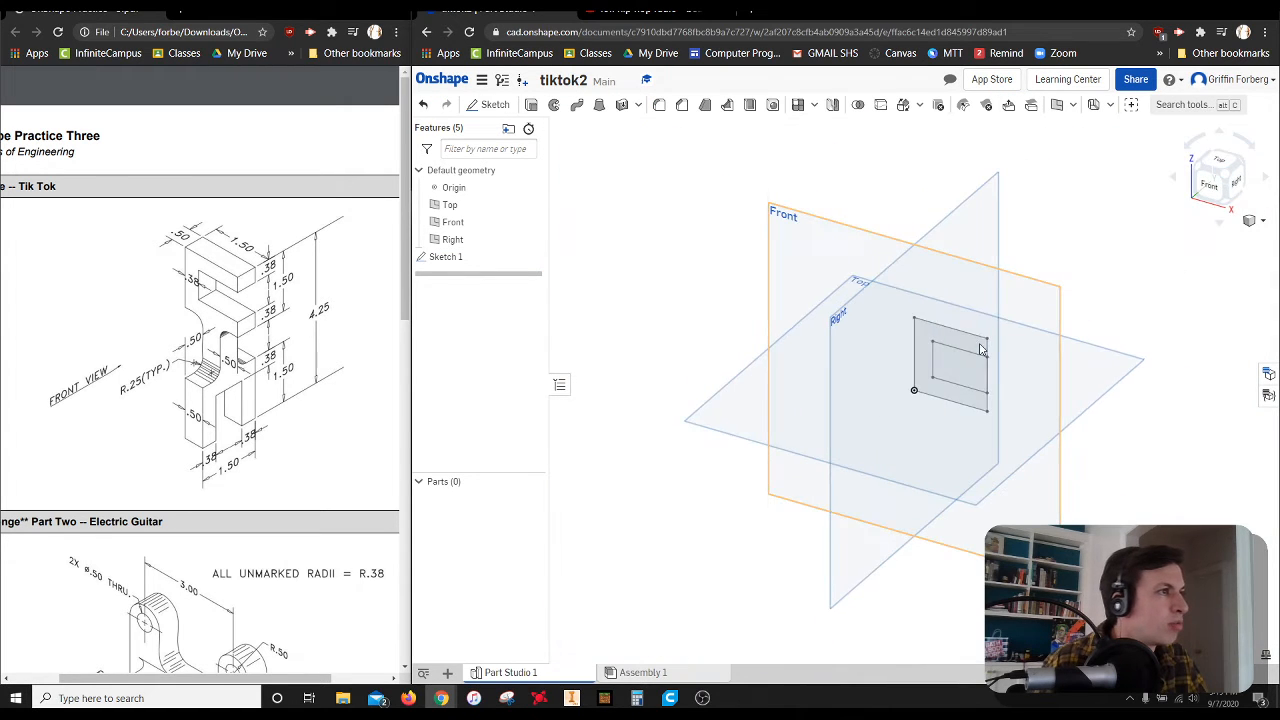
left_click(553, 106)
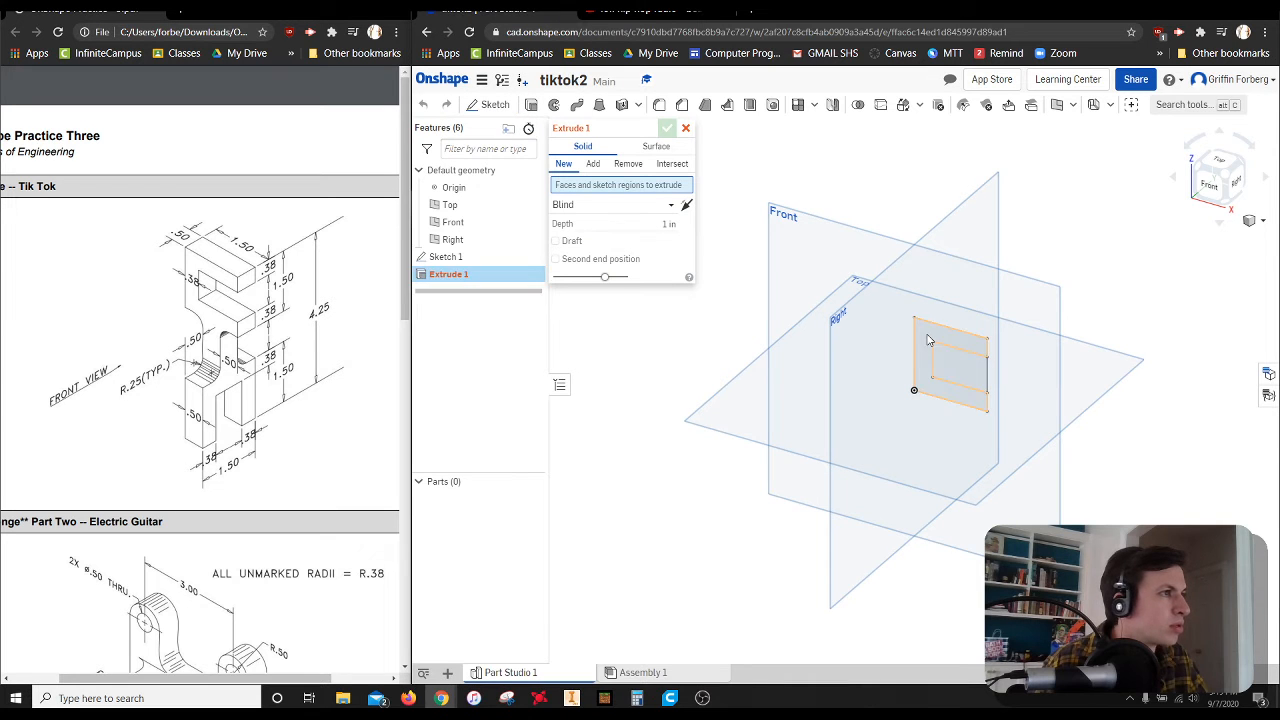
left_click(666, 236)
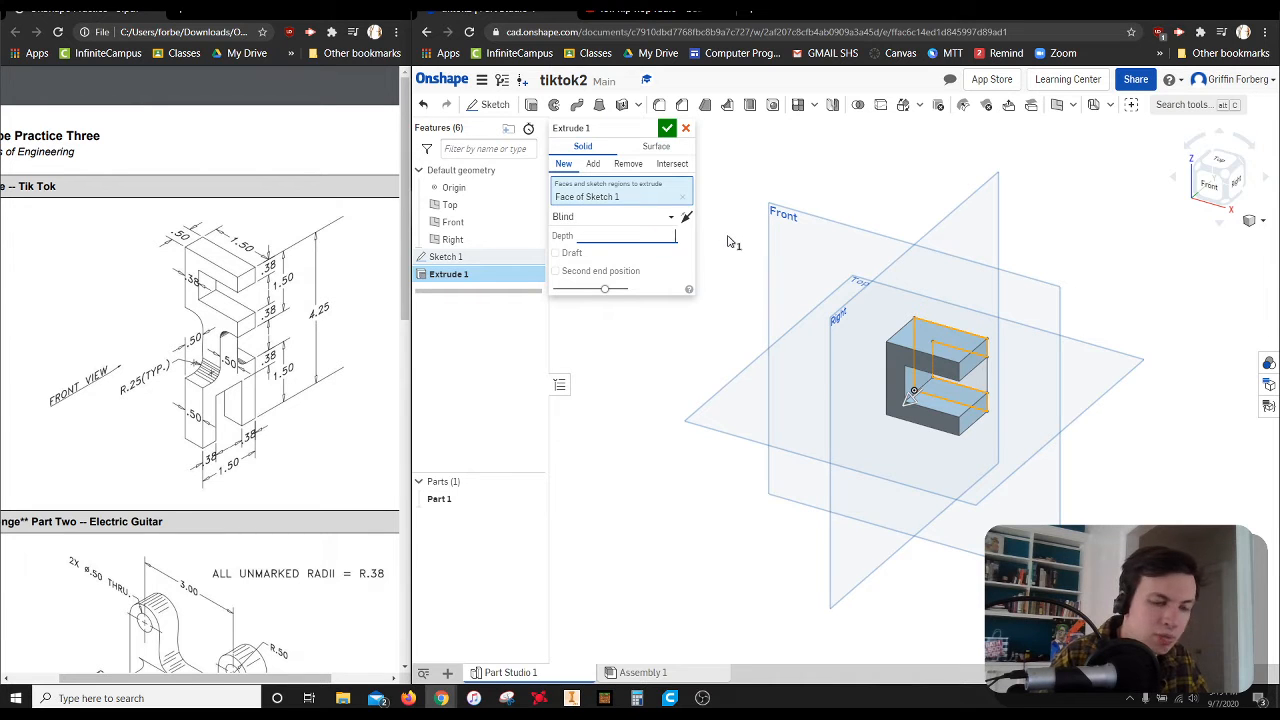
left_click(663, 131)
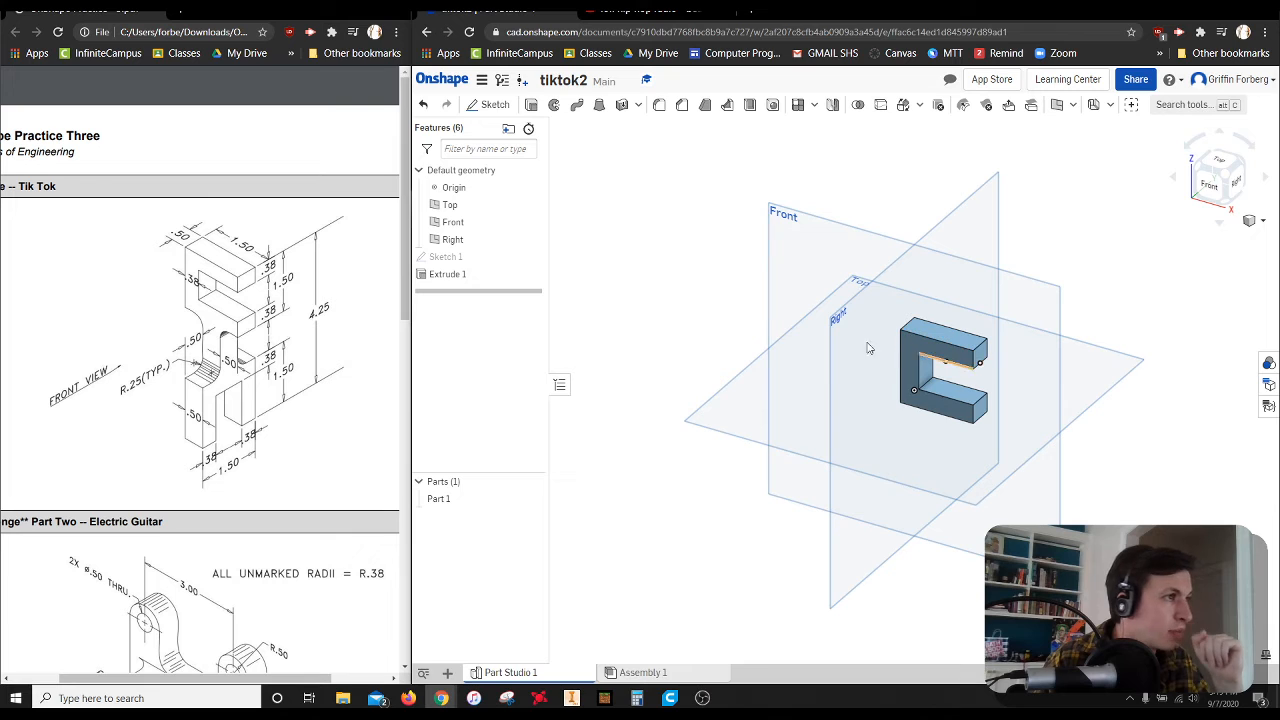
Hide the Top, Front and Right default planes
right_click(888, 274)
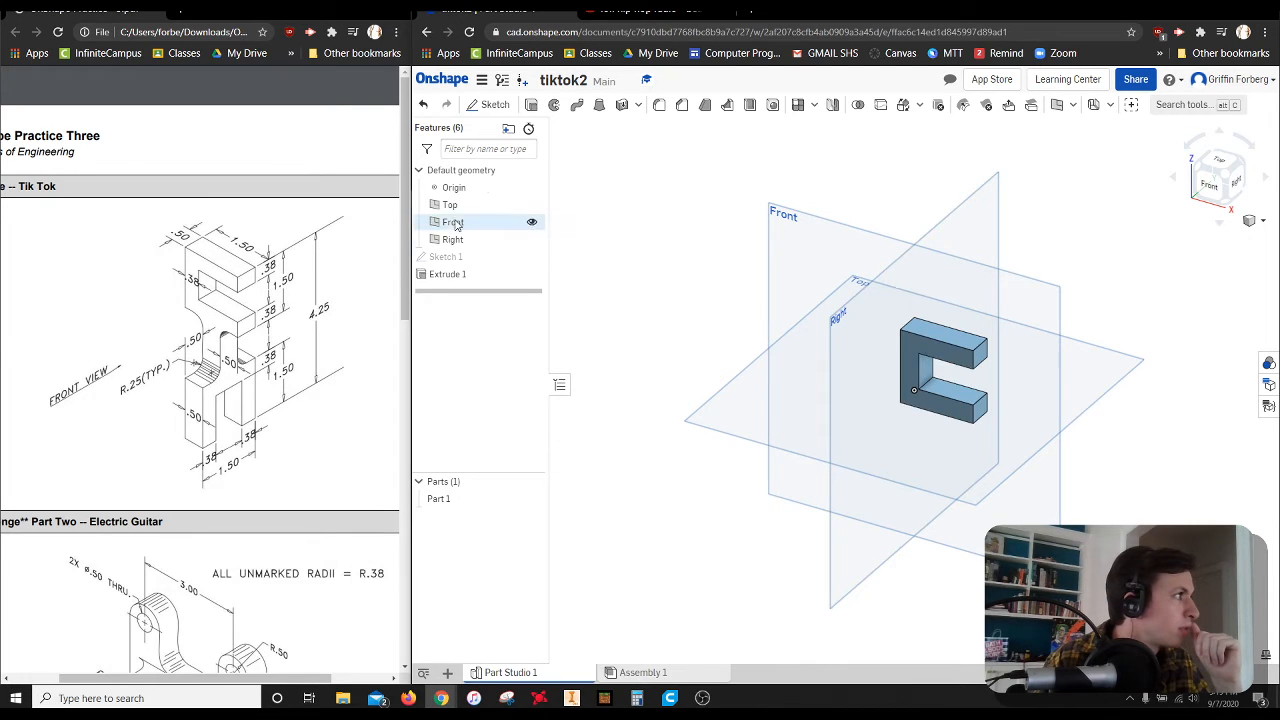
left_click(531, 205)
left_click(531, 222)
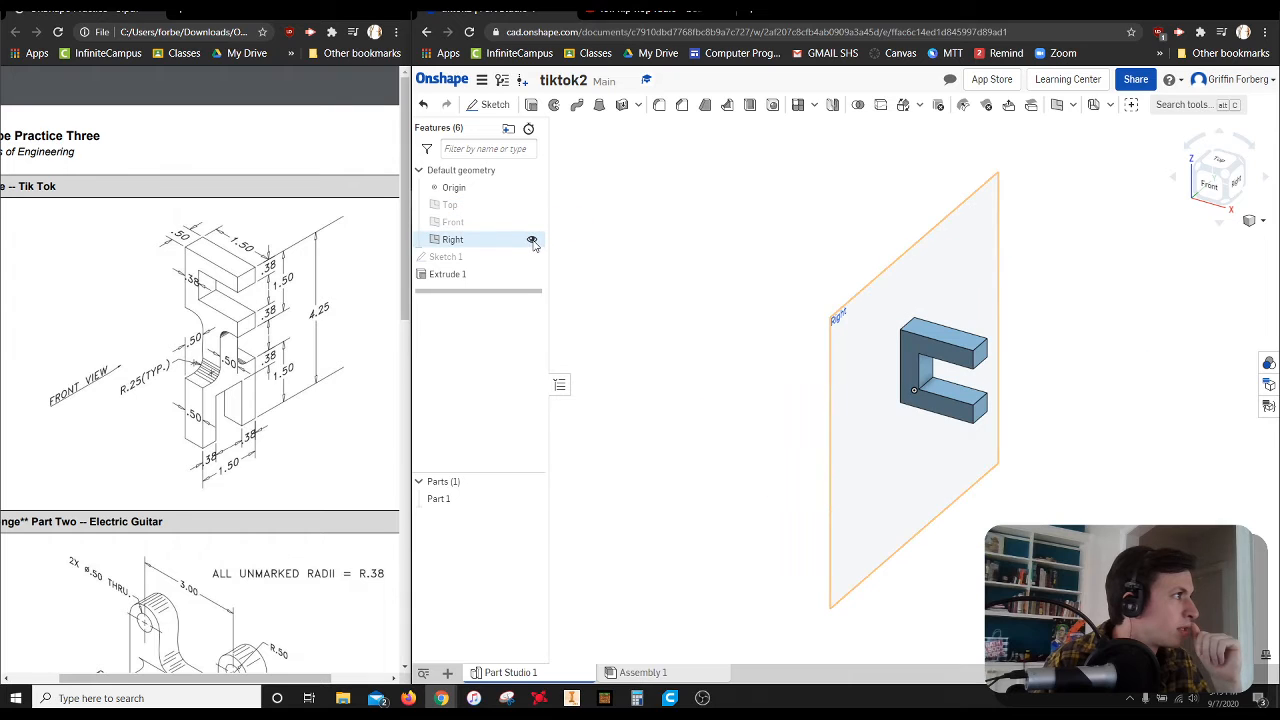
left_click(531, 239)
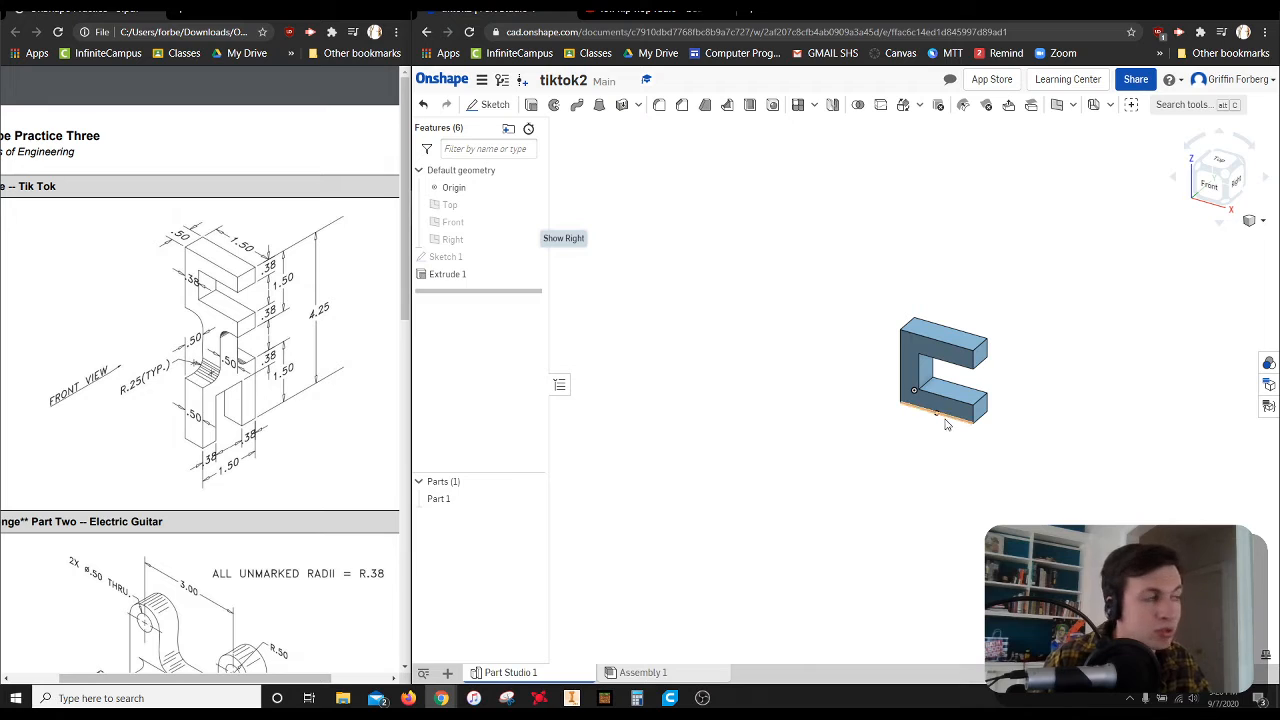
left_click(1073, 104)
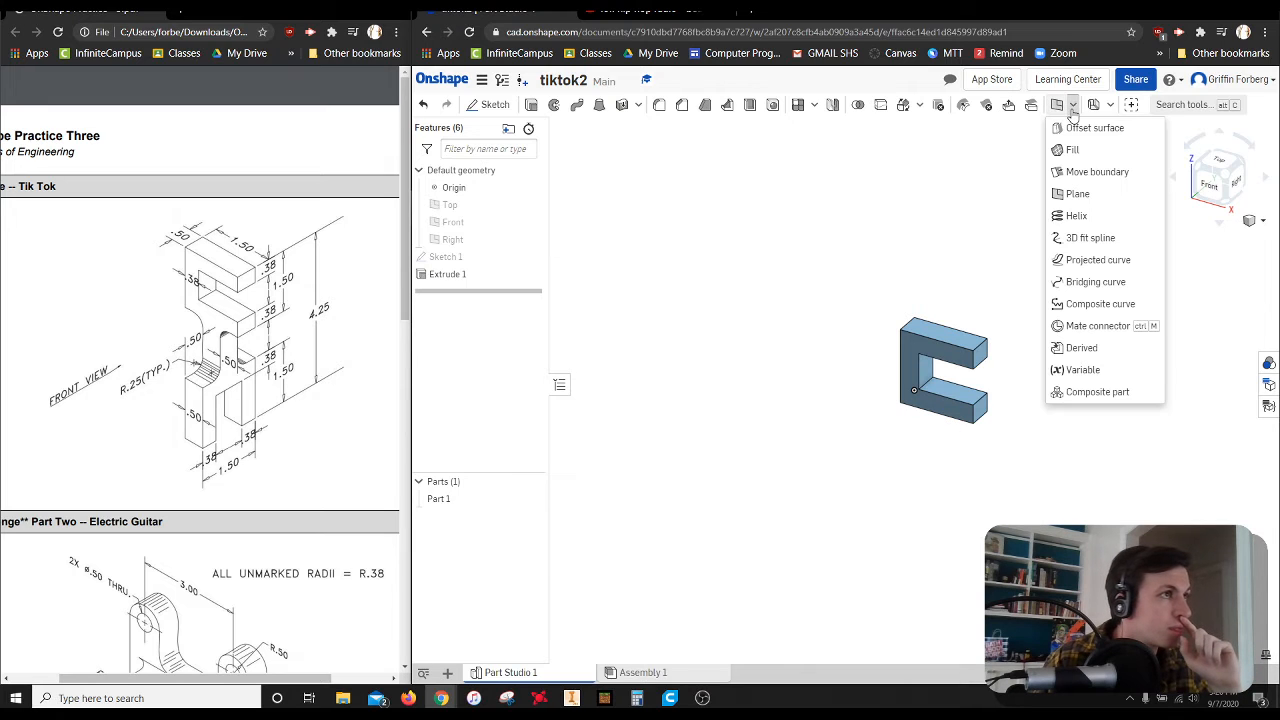
left_click(1086, 203)
left_click(672, 168)
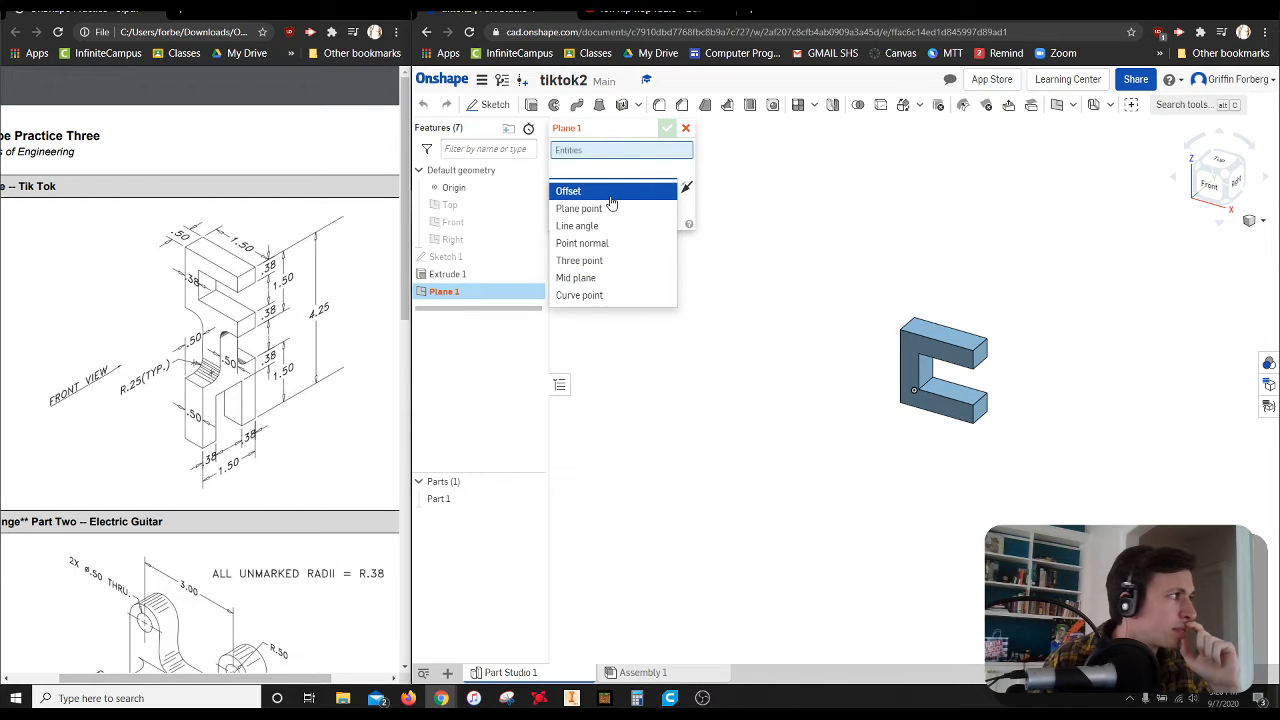
left_click(987, 405)
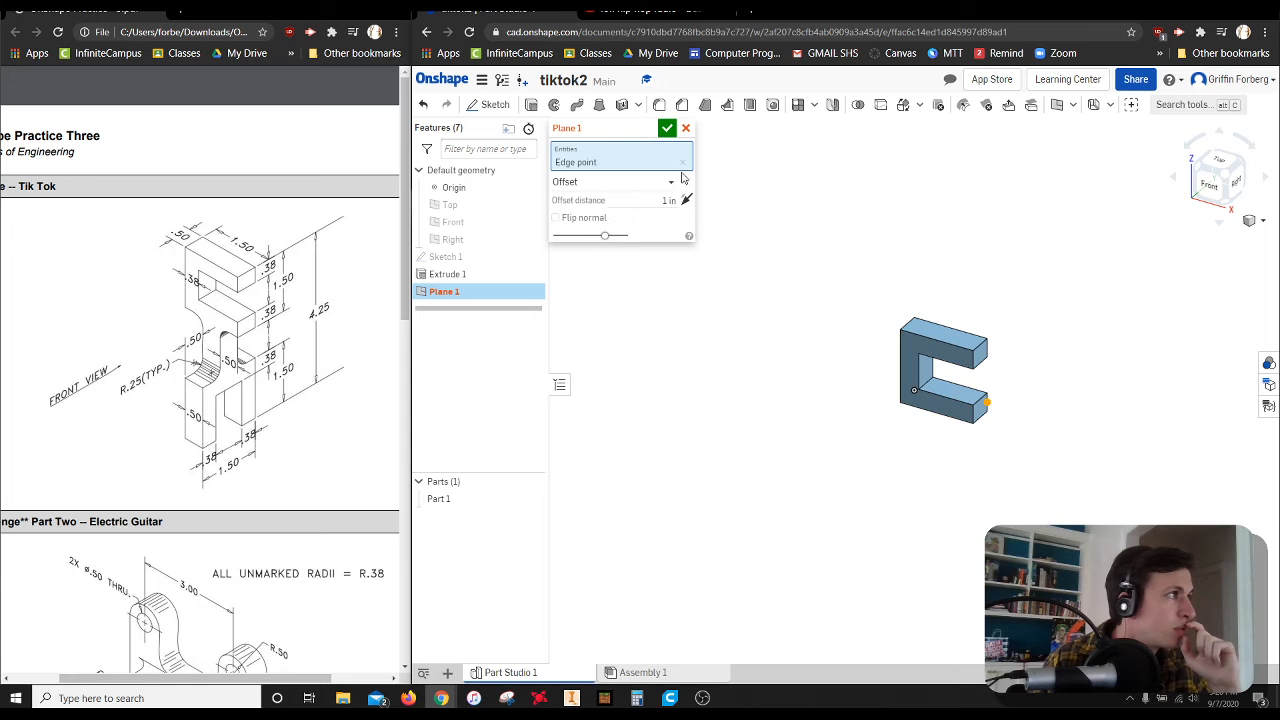
left_click(686, 128)
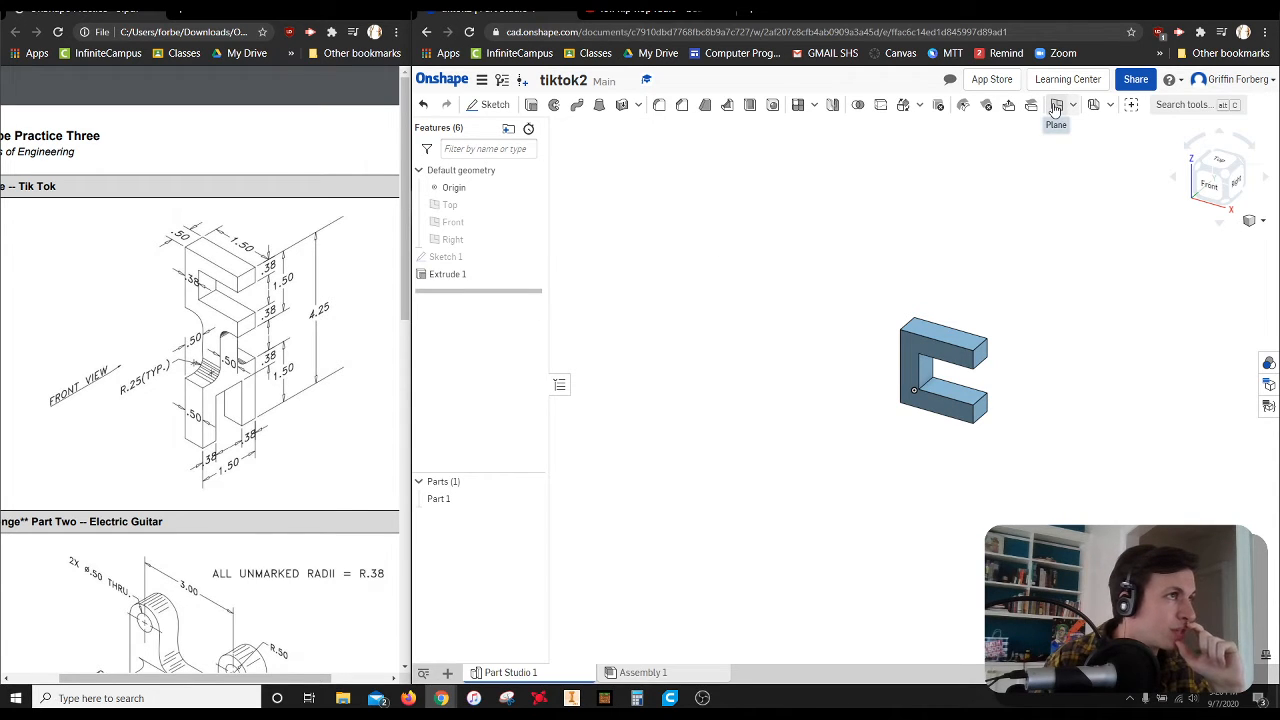
Create a construction plane offset 0.75 in inward from the end face of the C-block's upper arm
left_click(1056, 106)
scroll(979, 377, "down", 2)
scroll(979, 377, "up", 3)
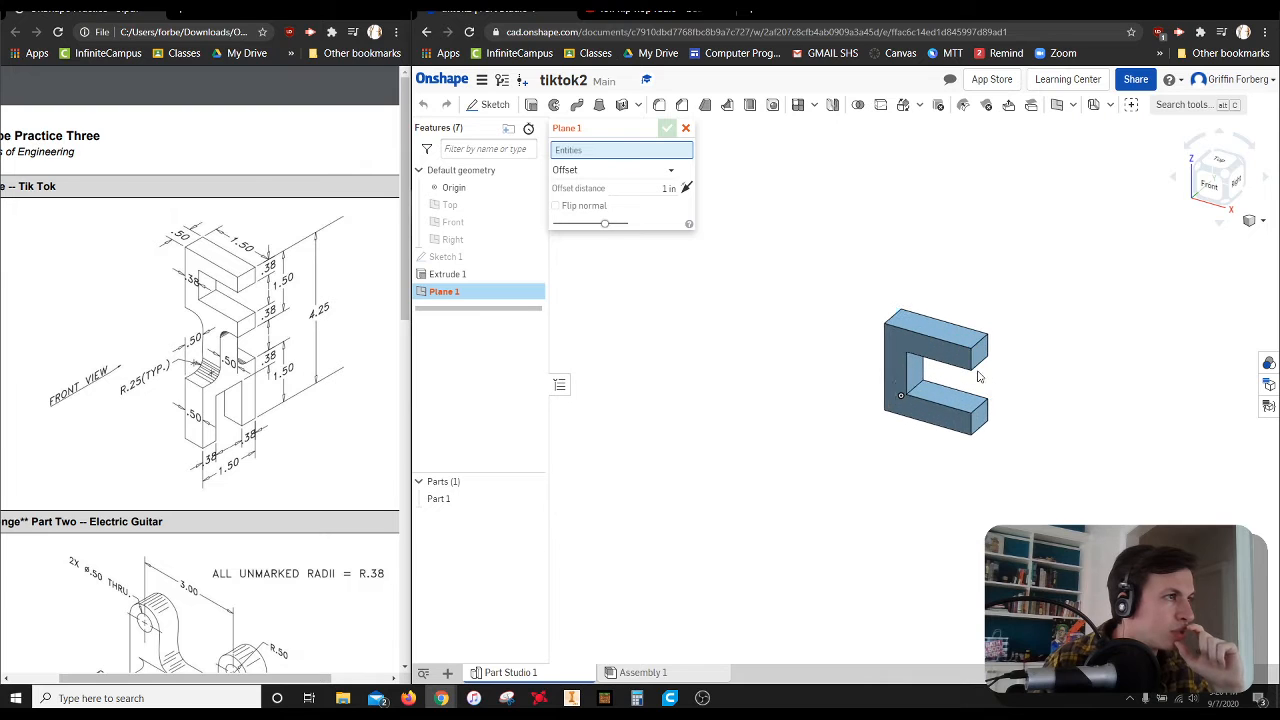
scroll(979, 377, "up", 3)
left_click(986, 337)
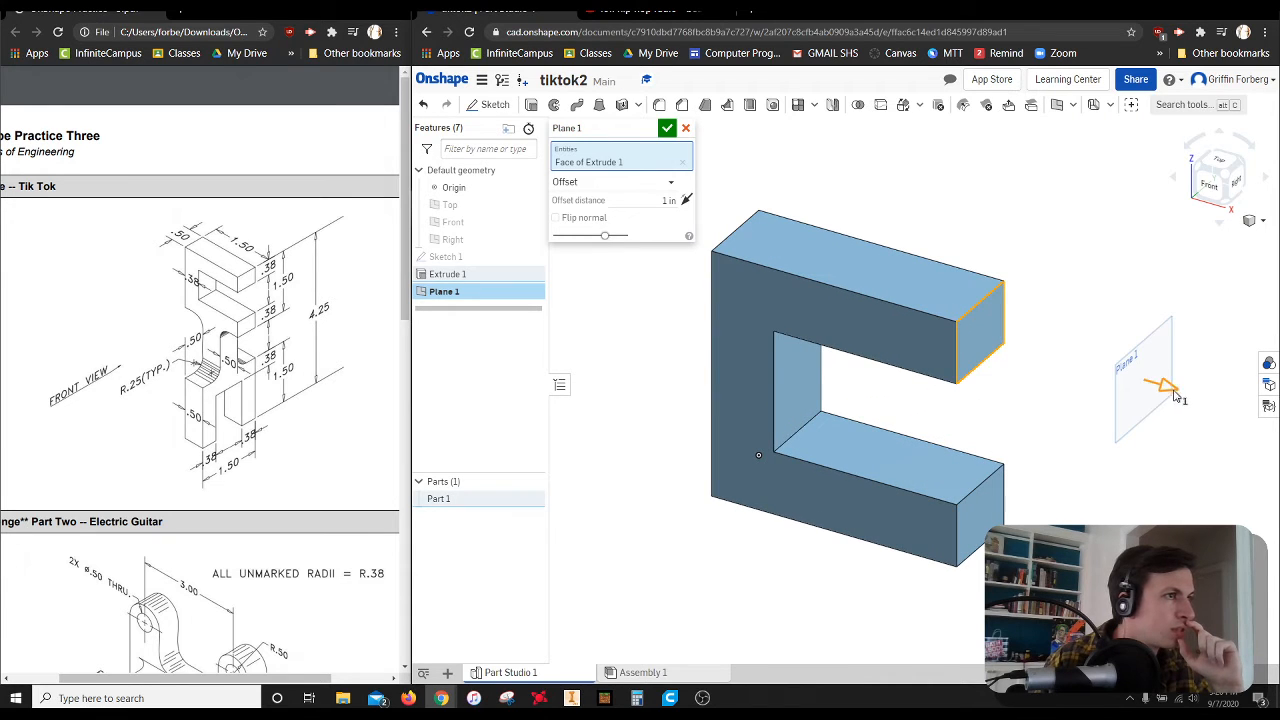
left_click_drag(1176, 396, 890, 365)
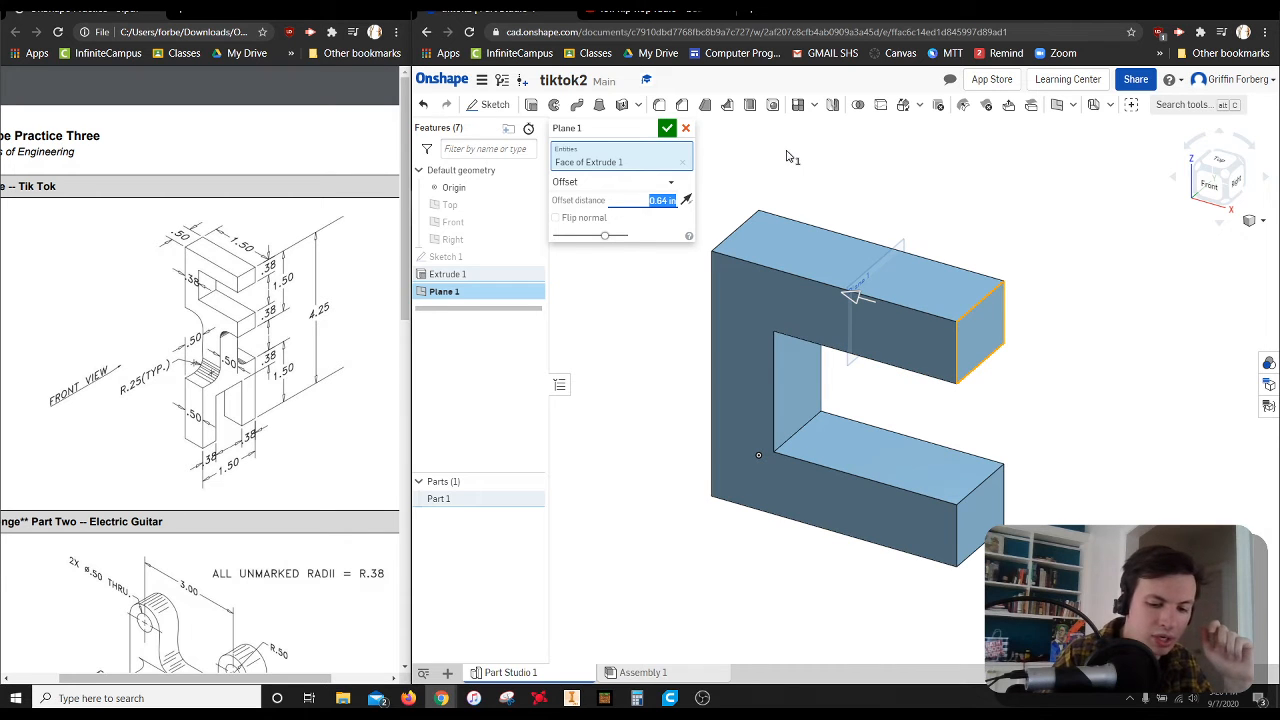
key("BackSpace")
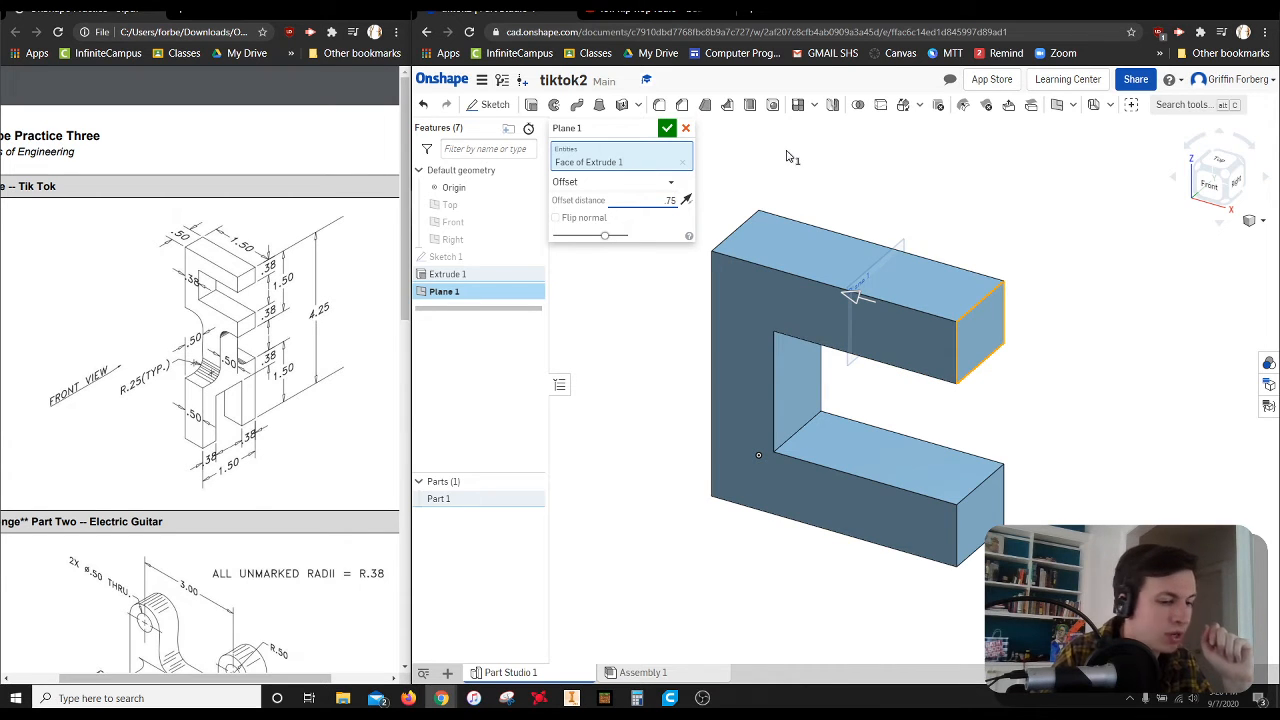
key("Return")
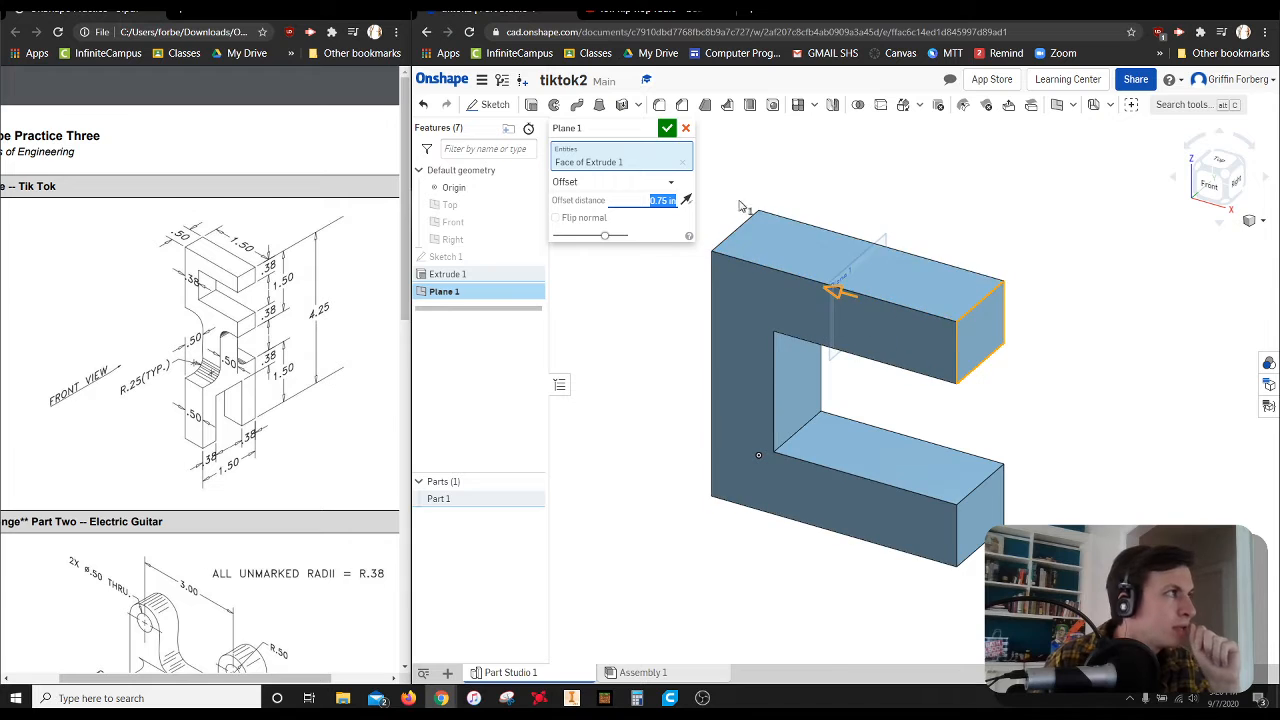
left_click(666, 127)
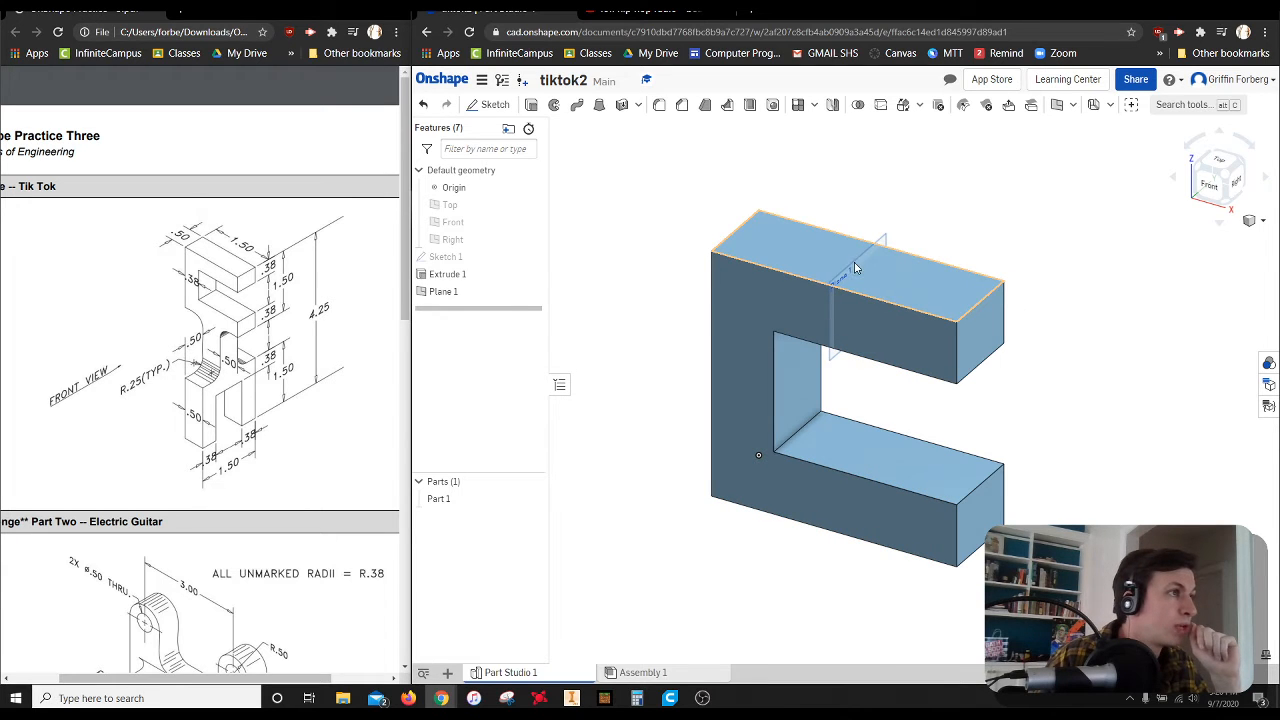
Enlarge the construction plane's display so it extends well above and below the C-shaped block
left_click(458, 292)
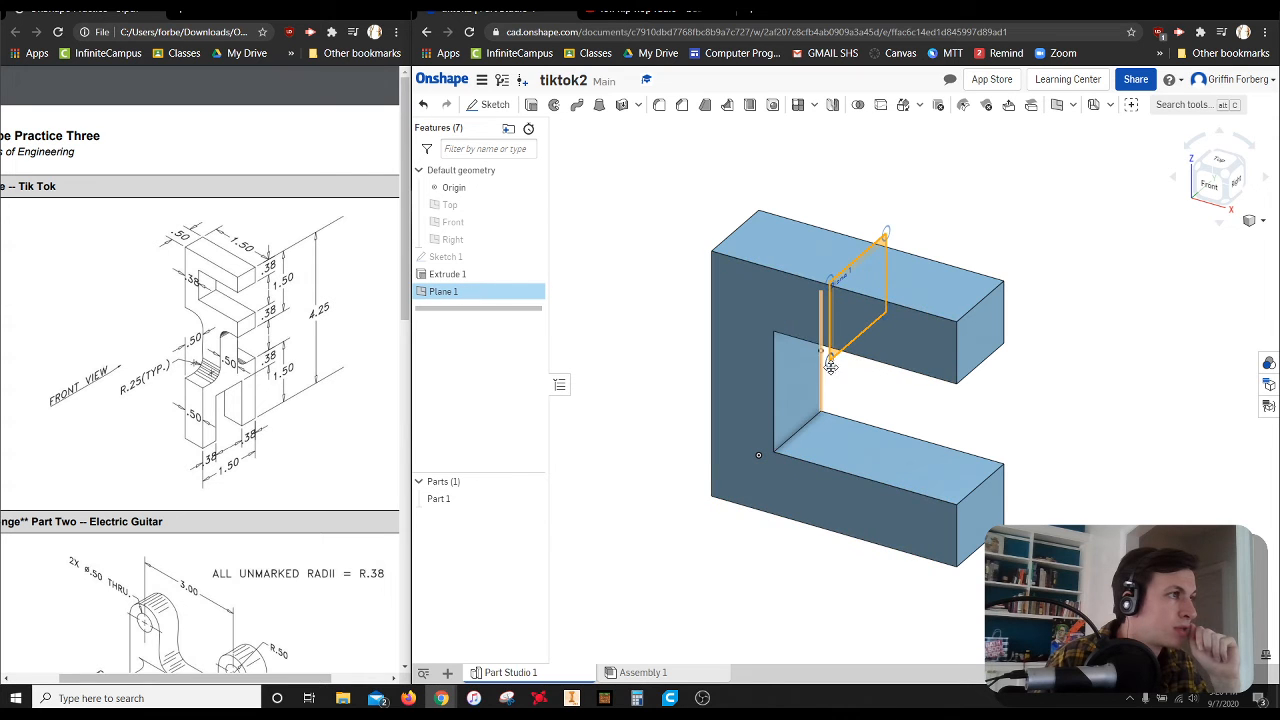
left_click_drag(831, 362, 776, 643)
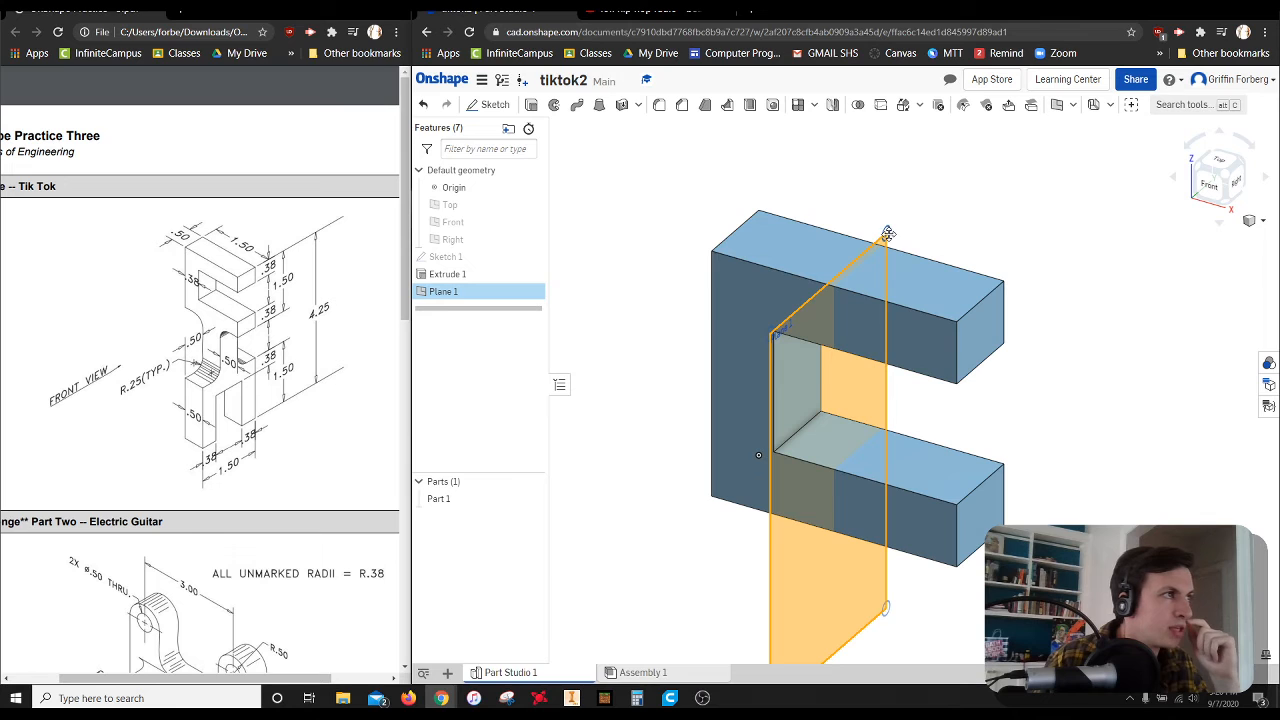
left_click_drag(886, 234, 958, 120)
left_click(1072, 342)
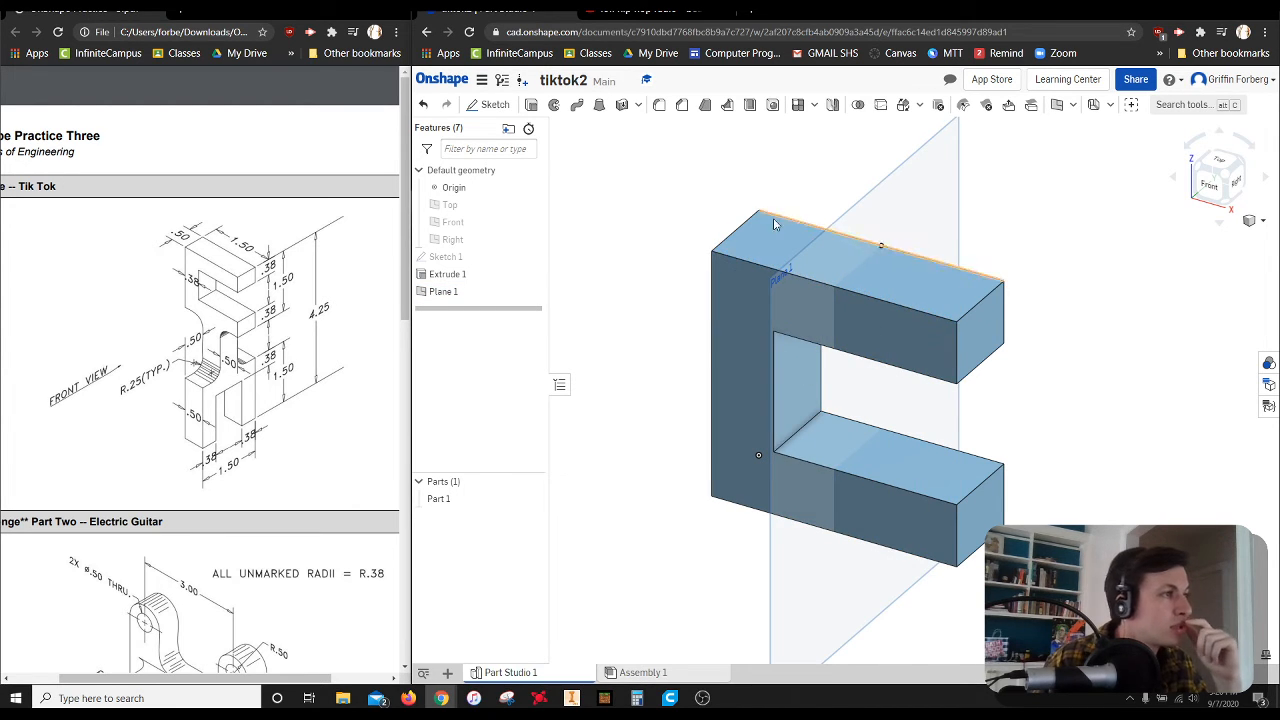
Create a sketch on the offset construction plane and reopen it for editing
left_click(490, 104)
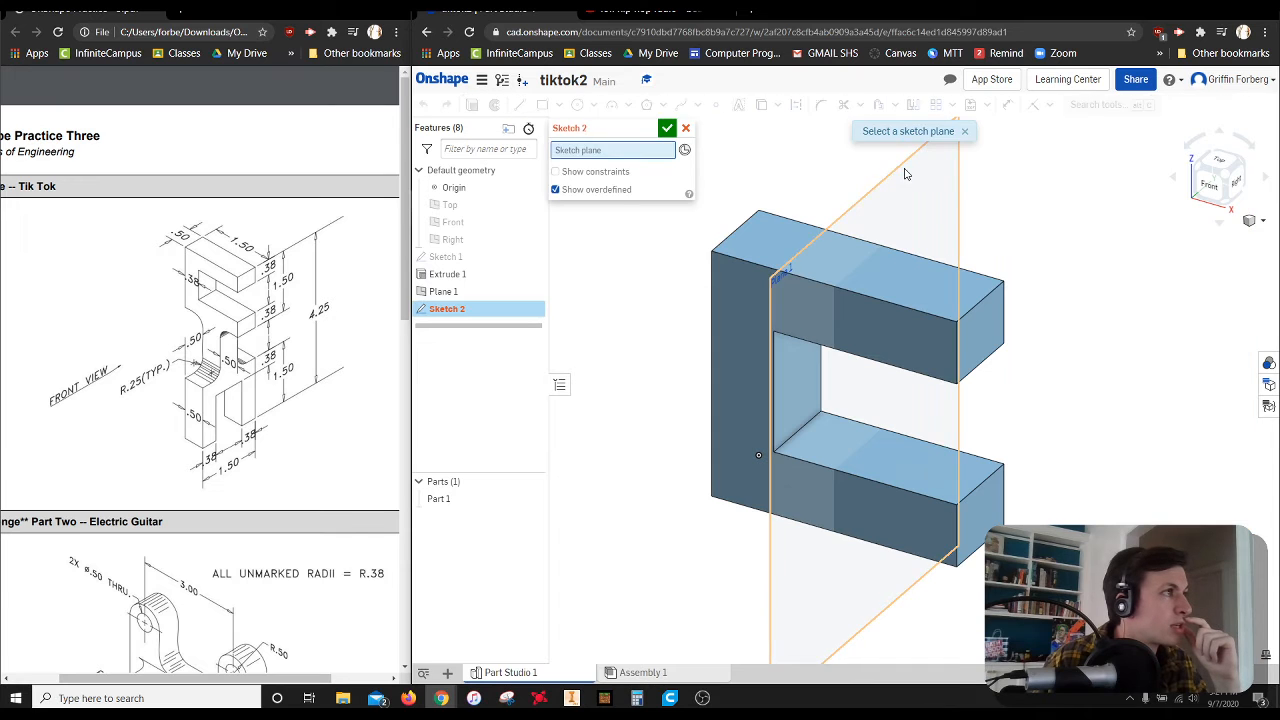
left_click(909, 175)
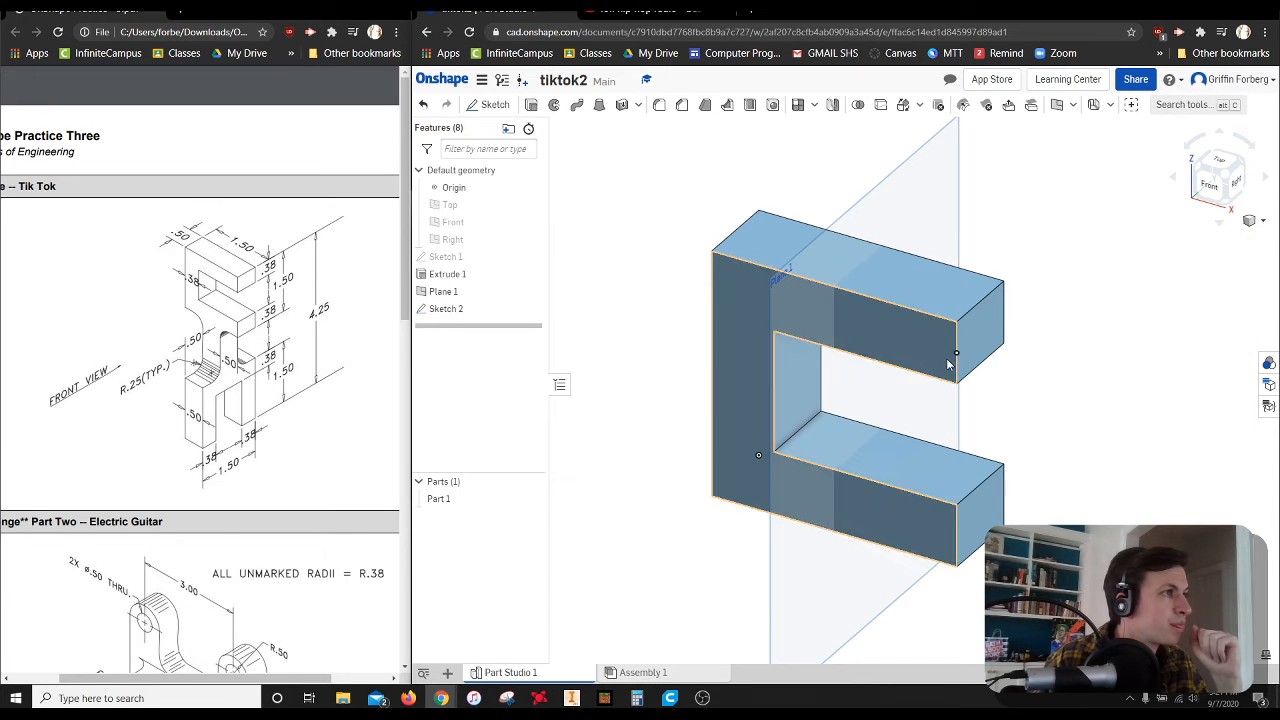
right_click(903, 198)
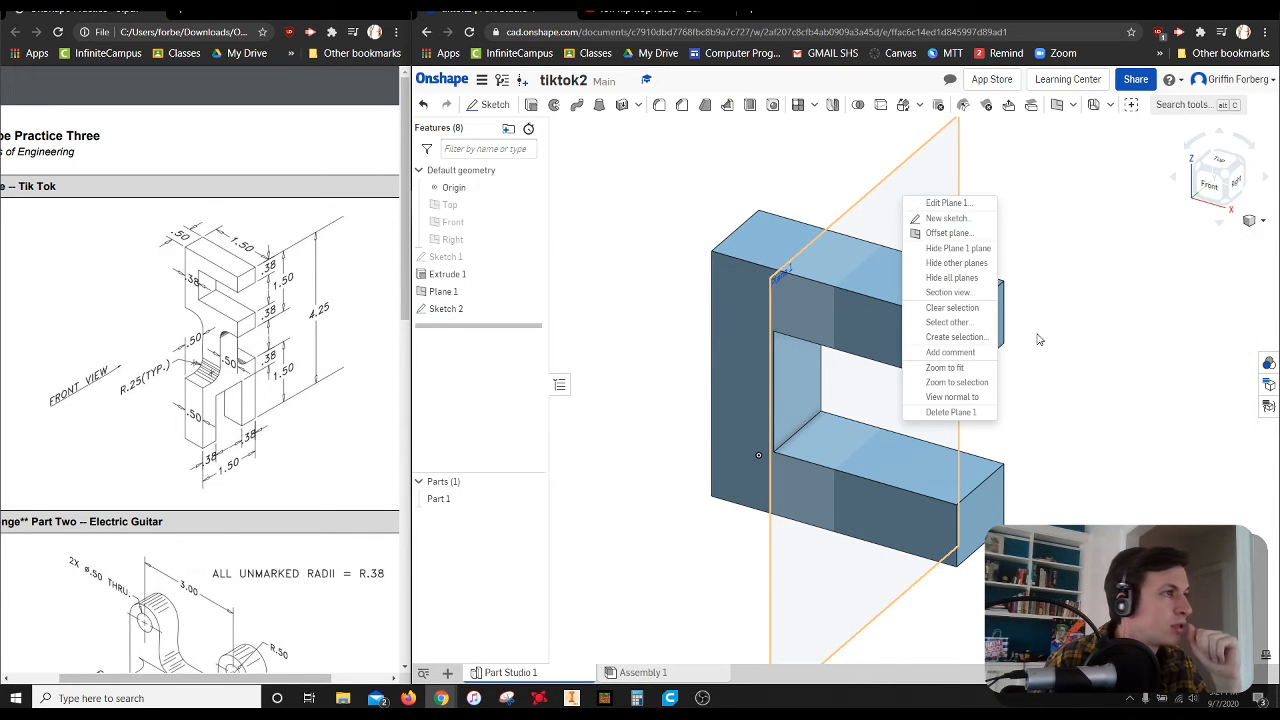
left_click(957, 400)
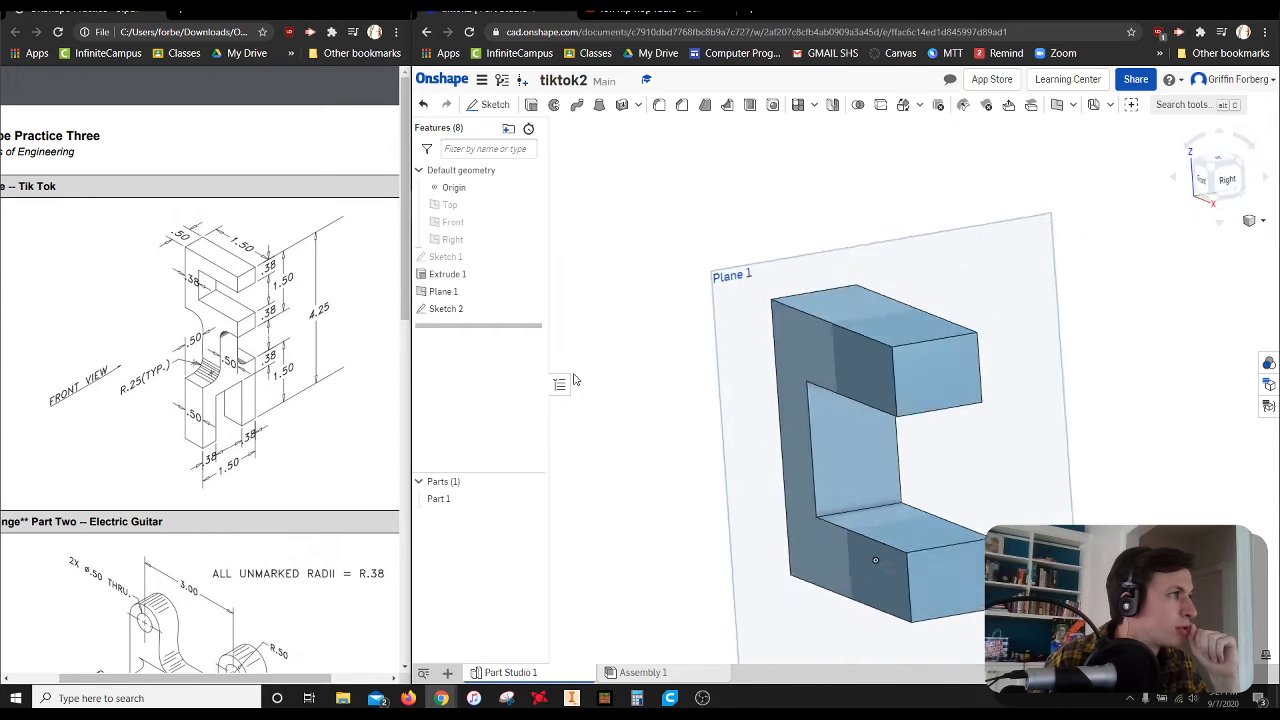
double_click(465, 316)
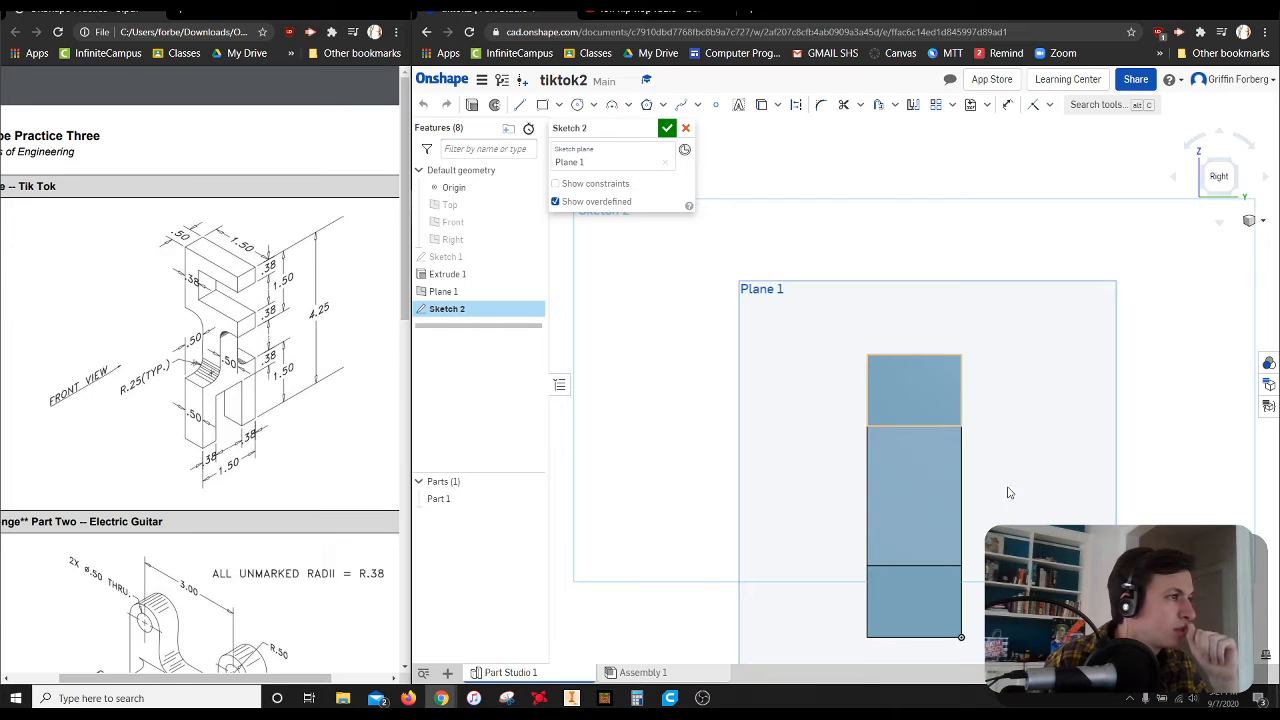
Sketch a rectangle about 0.49 in wide and 2.73 in tall, running down from the origin beneath the block
scroll(1075, 555, "up", 1)
middle_click_drag(1071, 559, 1088, 231)
scroll(1052, 276, "down", 2)
scroll(1011, 350, "down", 1)
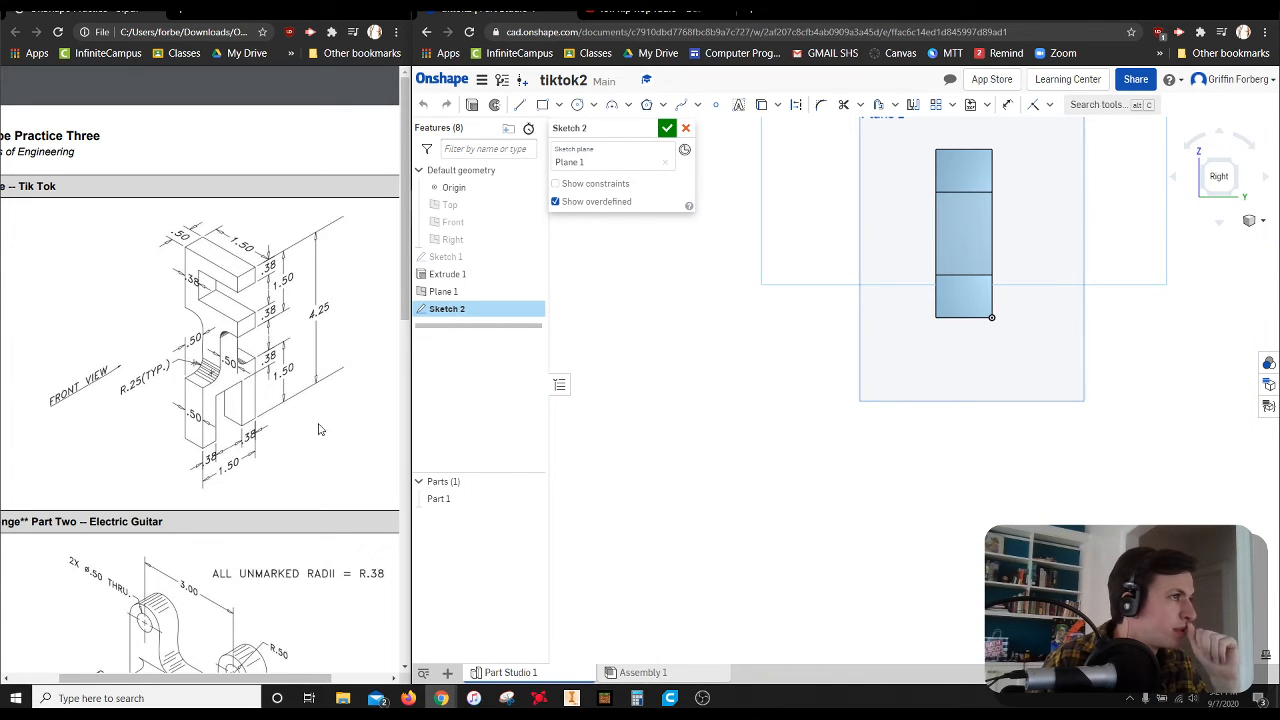
left_click(542, 104)
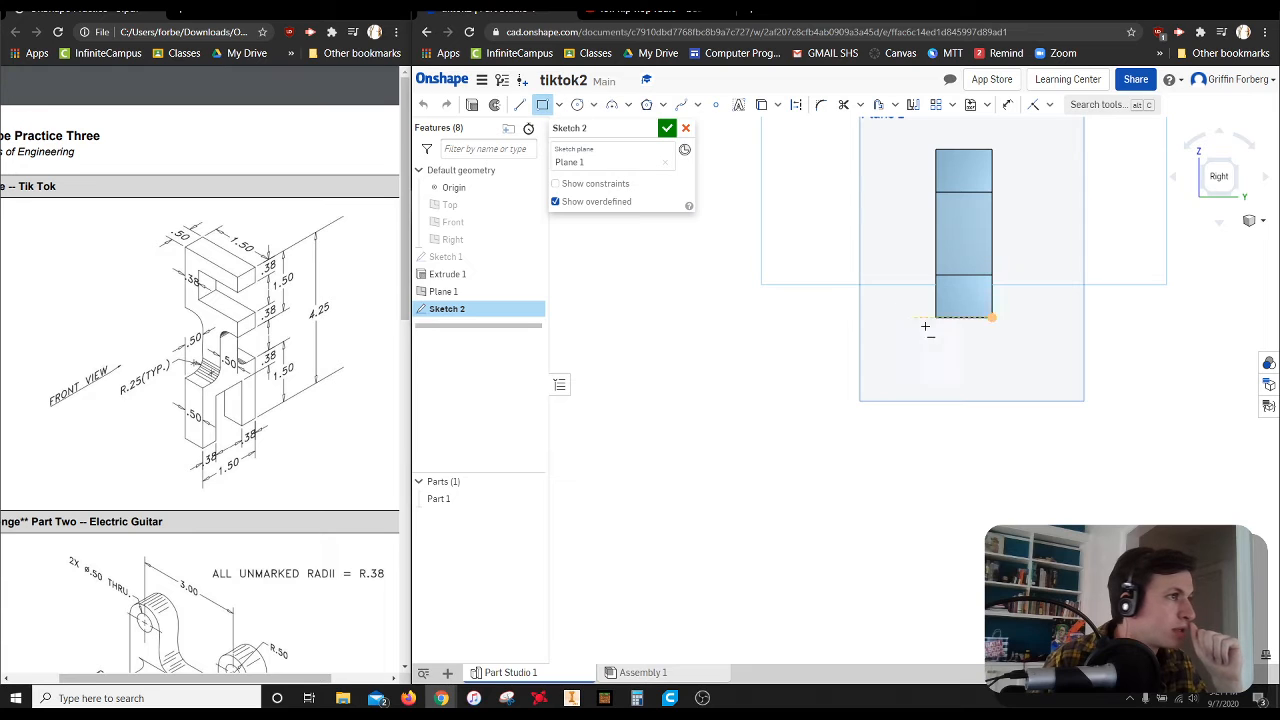
left_click(991, 317)
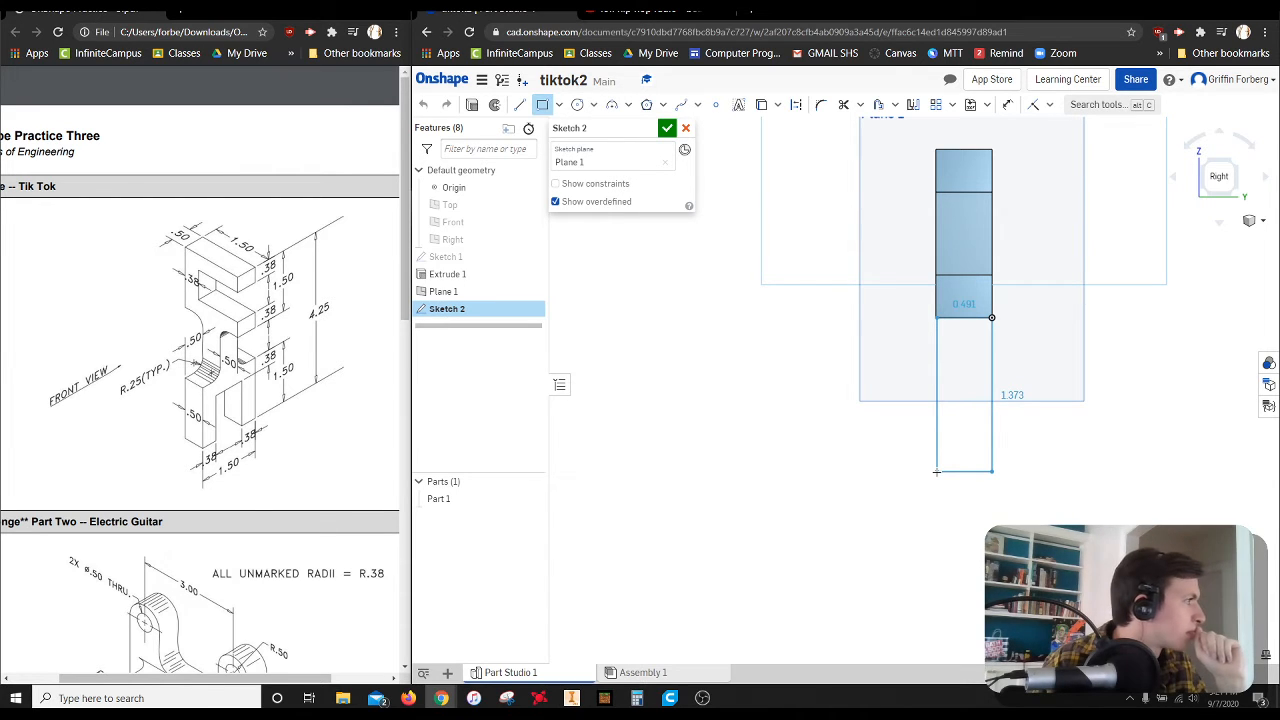
left_click(937, 624)
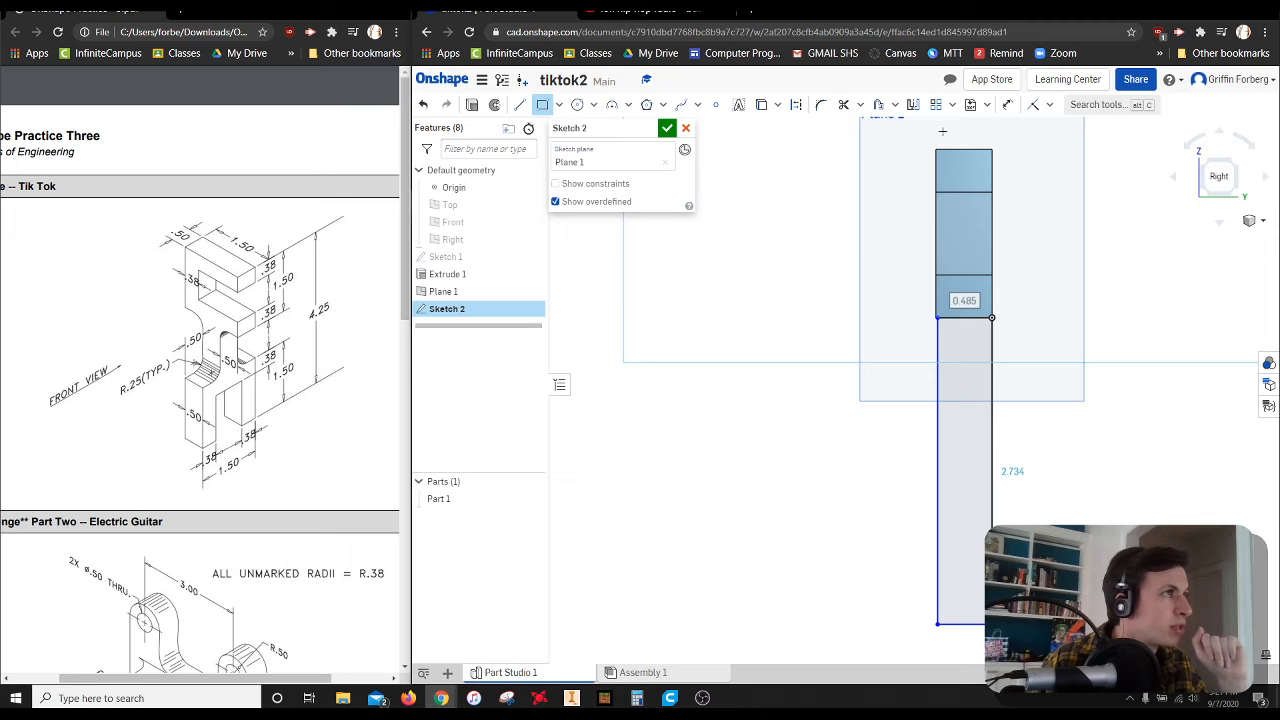
Dimension the overall height from the block's top edge to the rectangle's lower edge as 4.25 in
left_click(1007, 104)
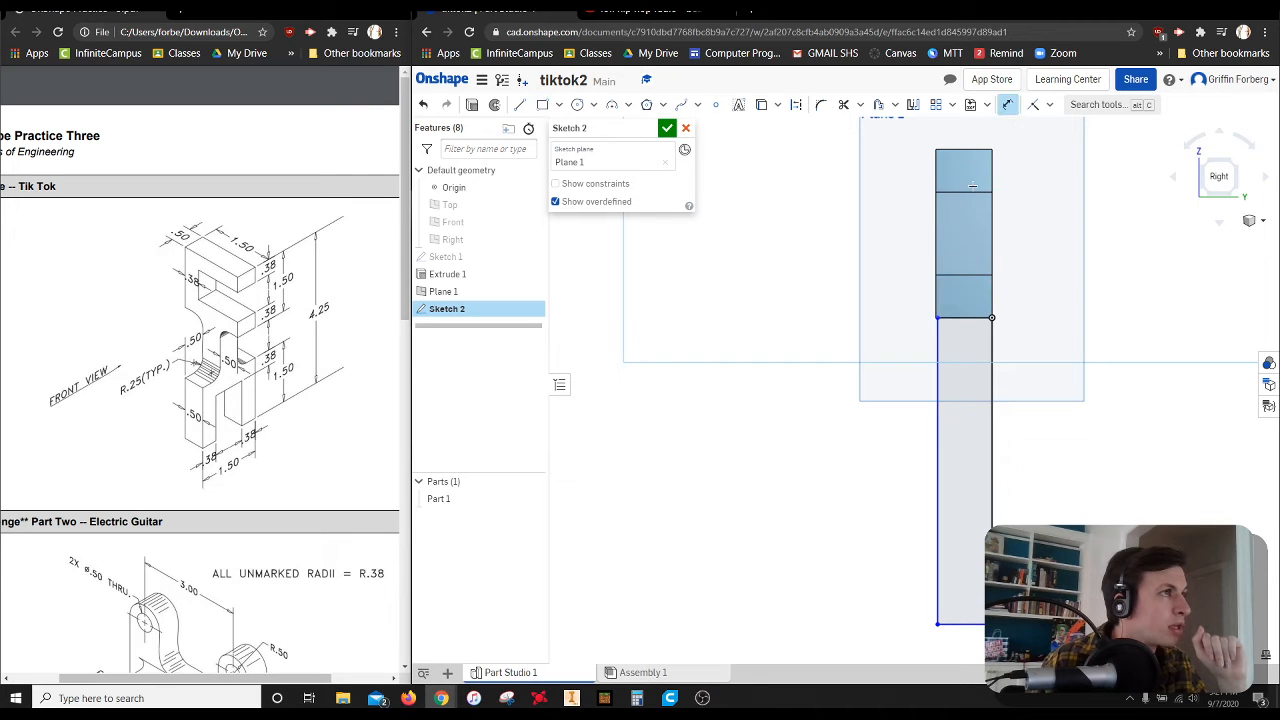
left_click(971, 625)
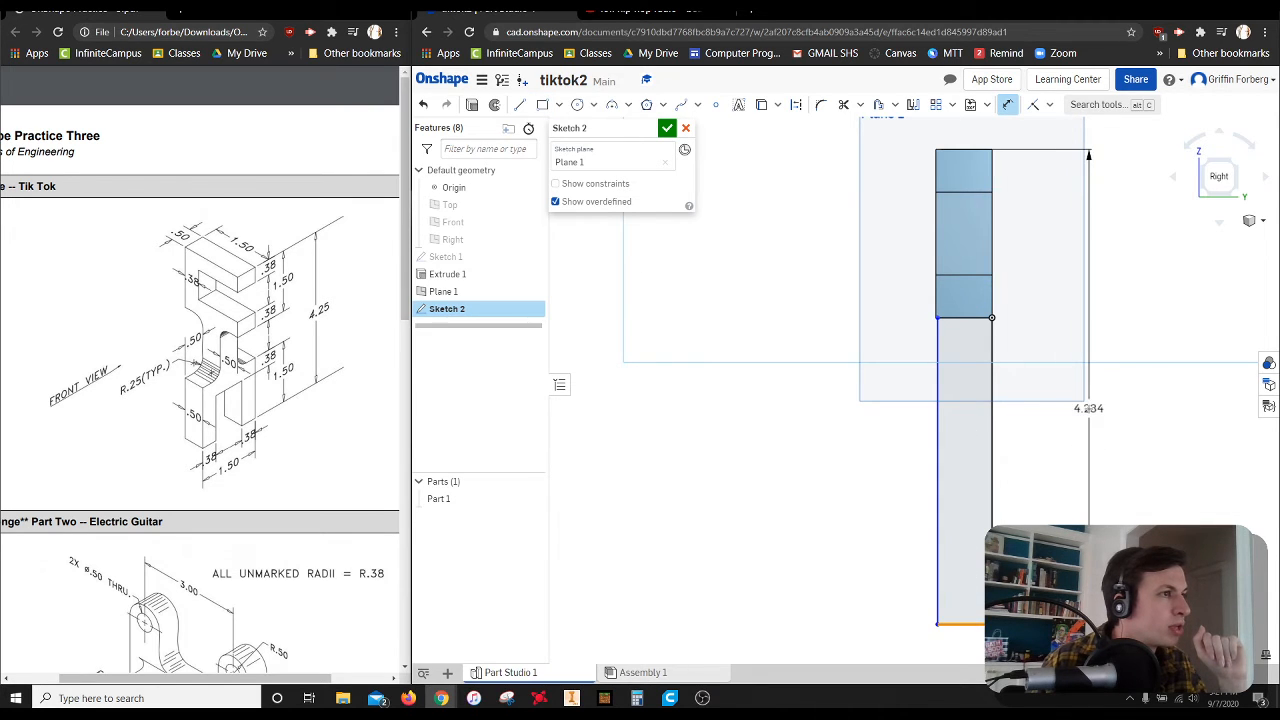
left_click(1089, 408)
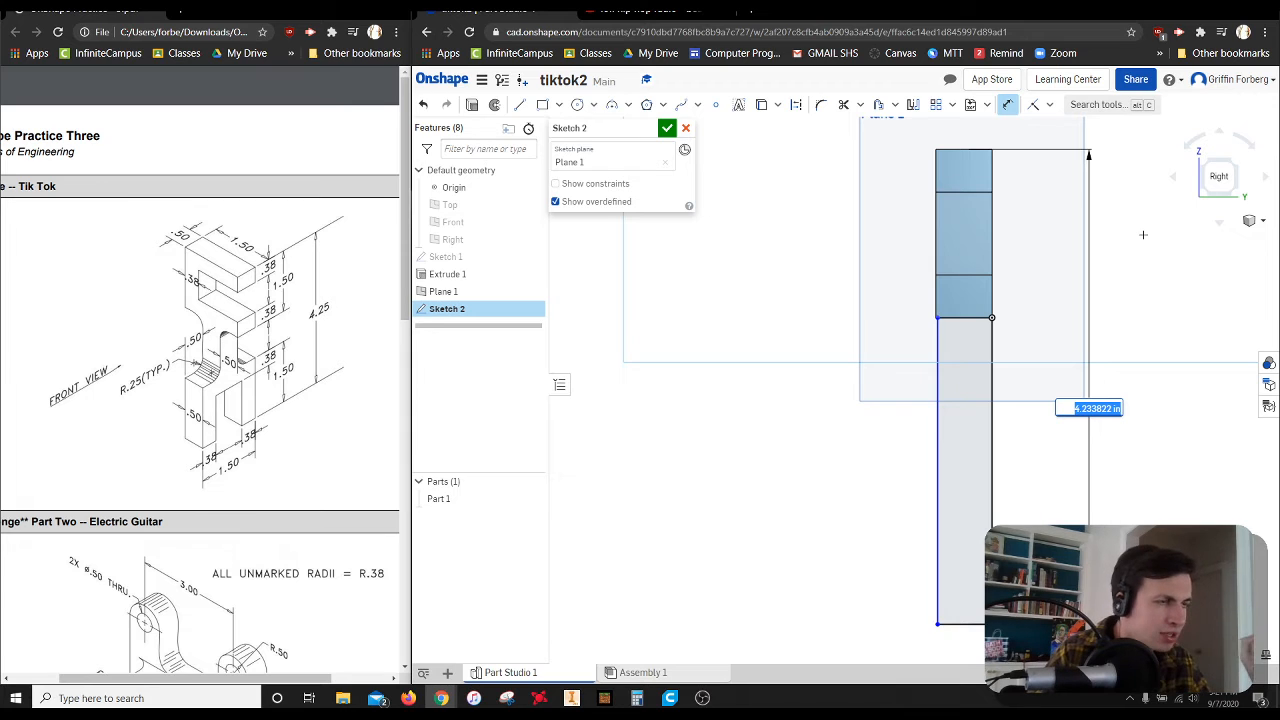
type("4.25")
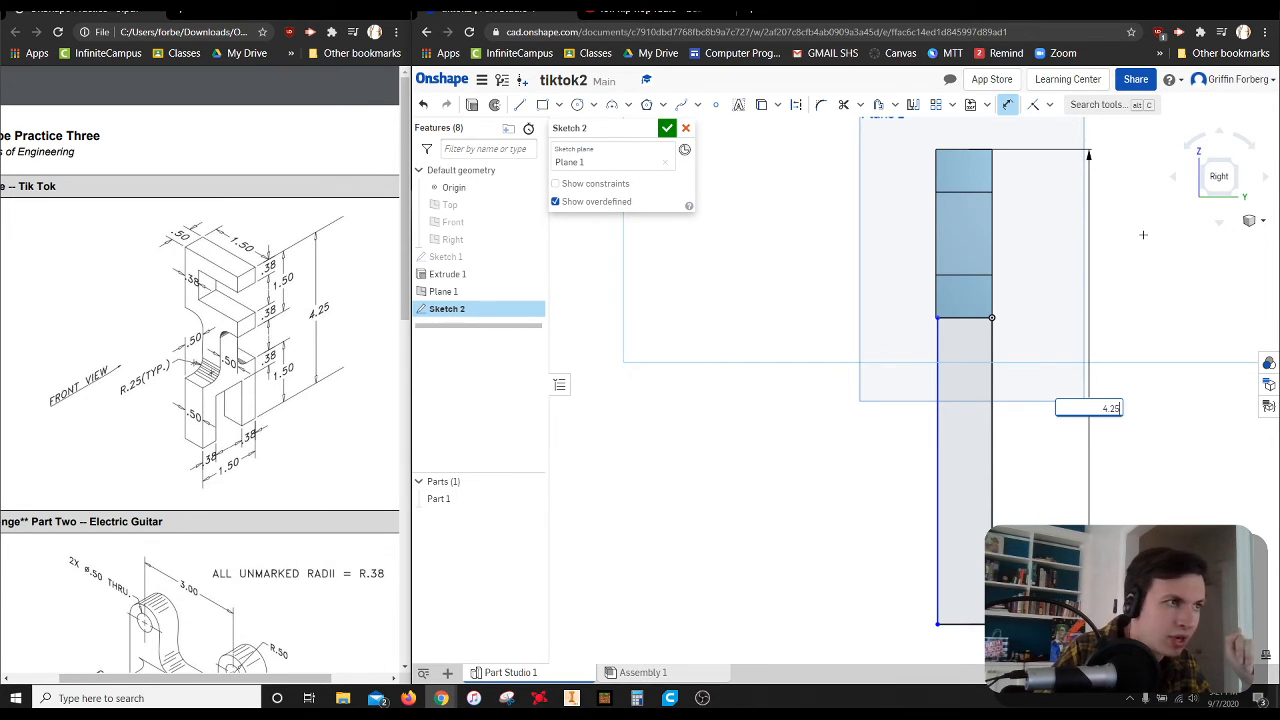
key("Return")
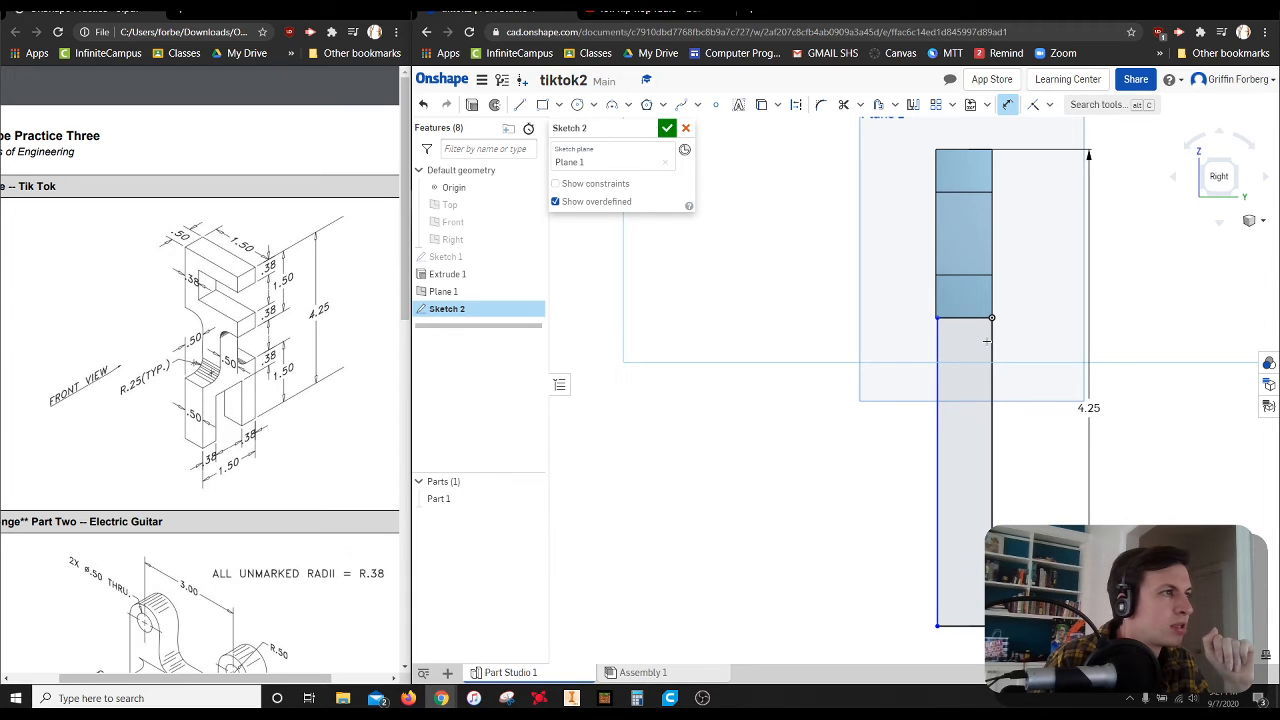
Dimension the width between the rectangle's two long sides as 0.5 in
left_click(936, 349)
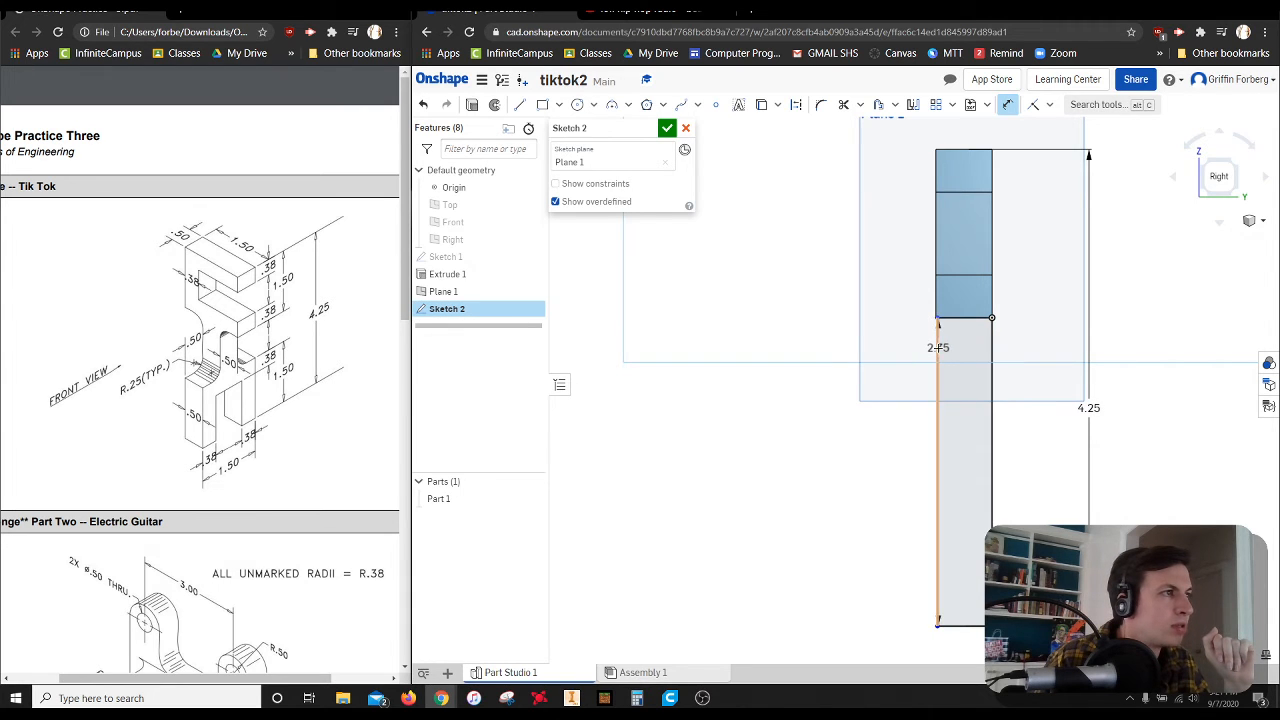
left_click(947, 288)
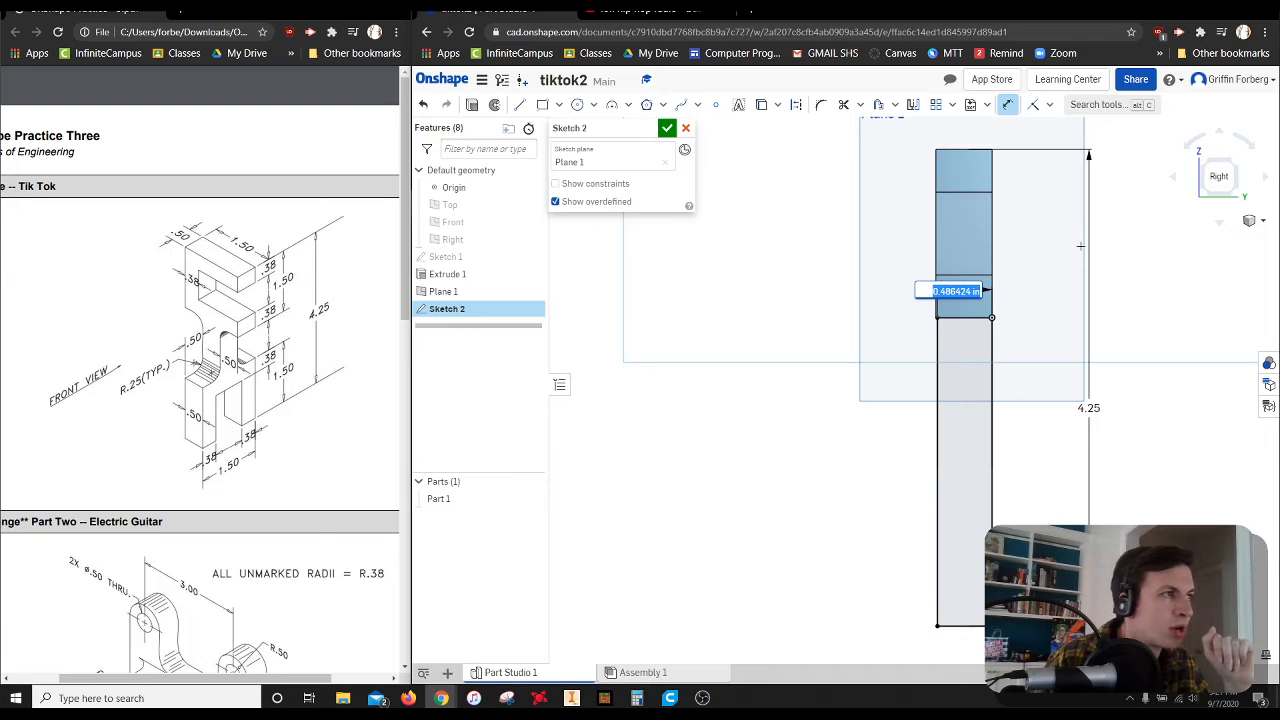
type(".5")
key("Return")
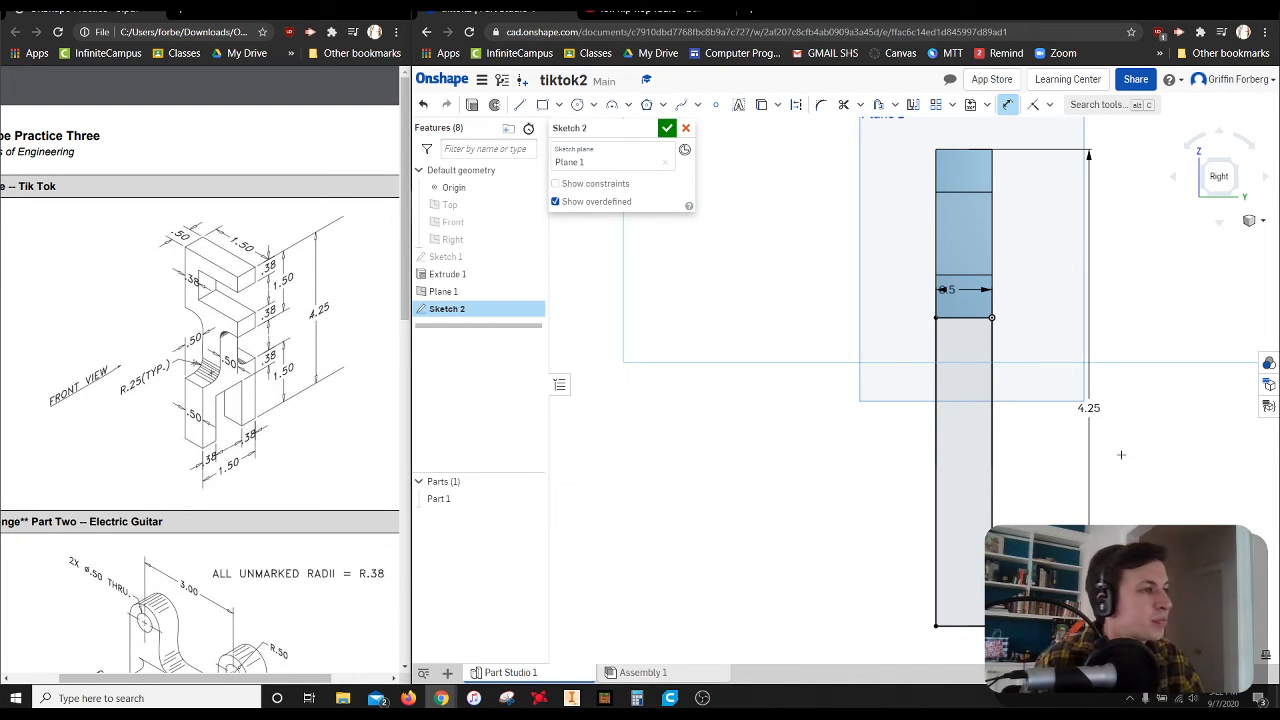
key("Escape")
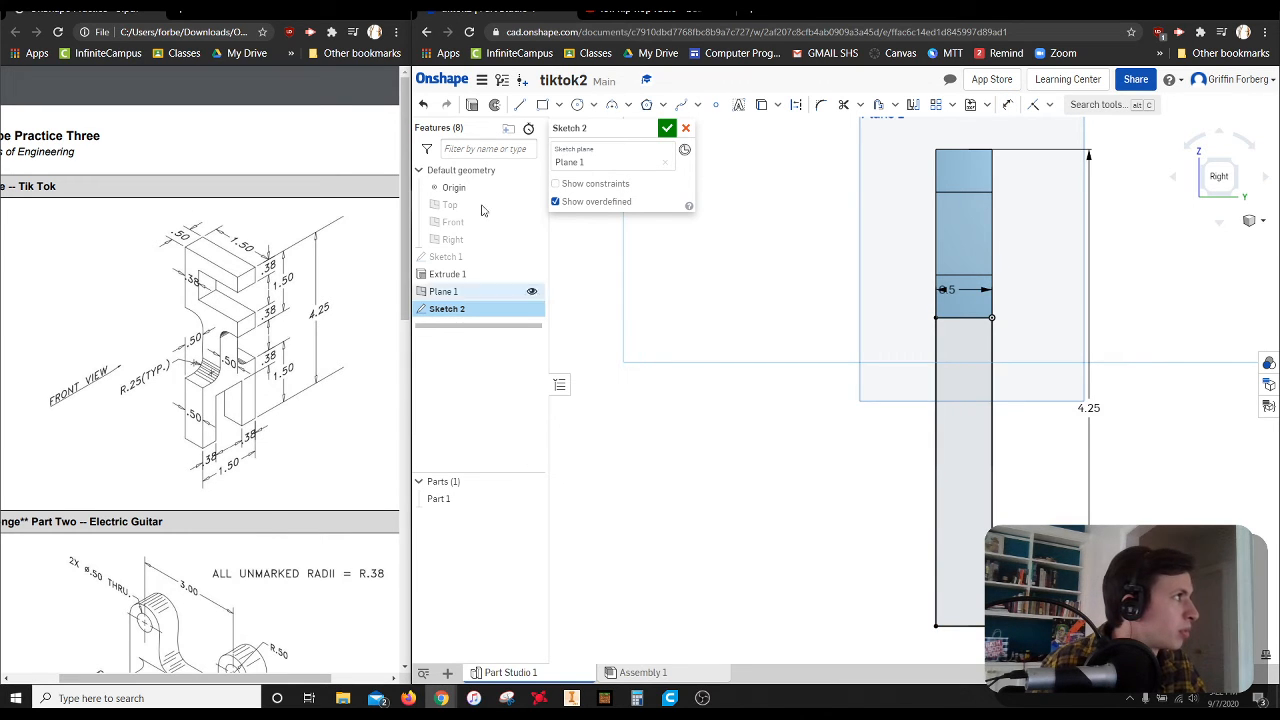
Sketch a second rectangle about 1.54 in wide and 1.2 in tall across the lower end of the narrow rectangle
left_click(541, 105)
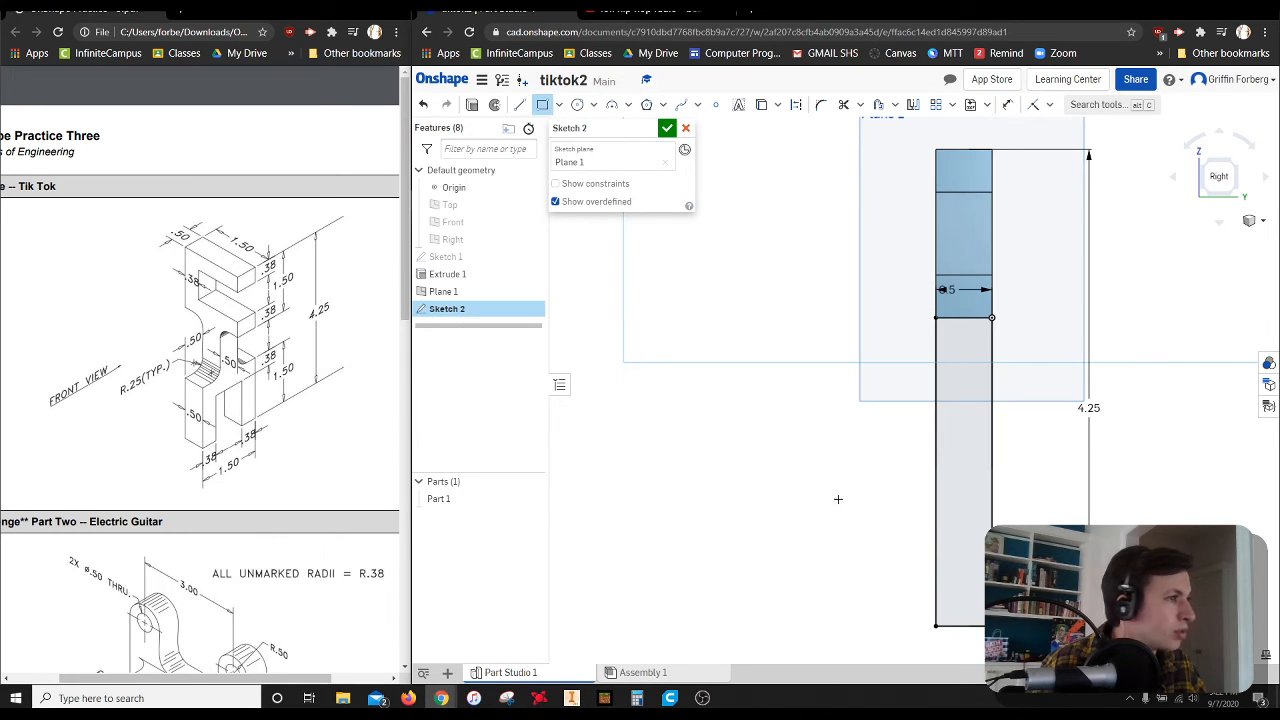
left_click(877, 481)
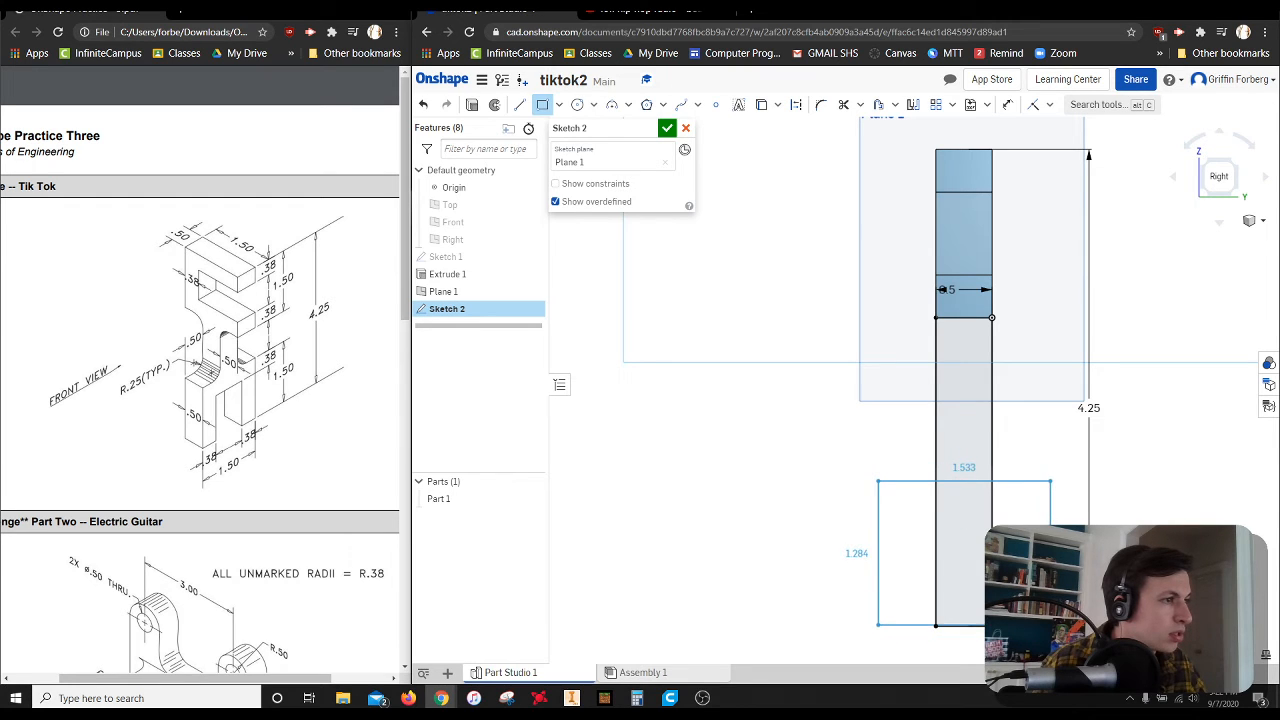
left_click(1051, 614)
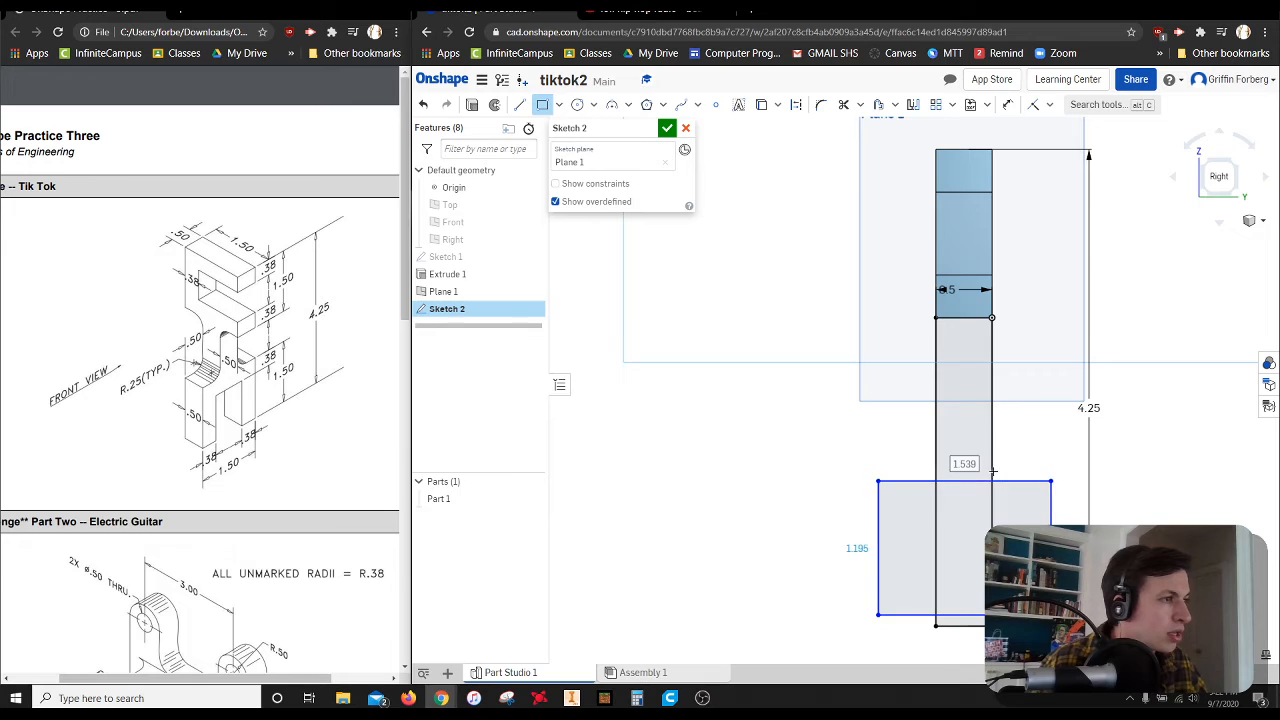
key("Escape")
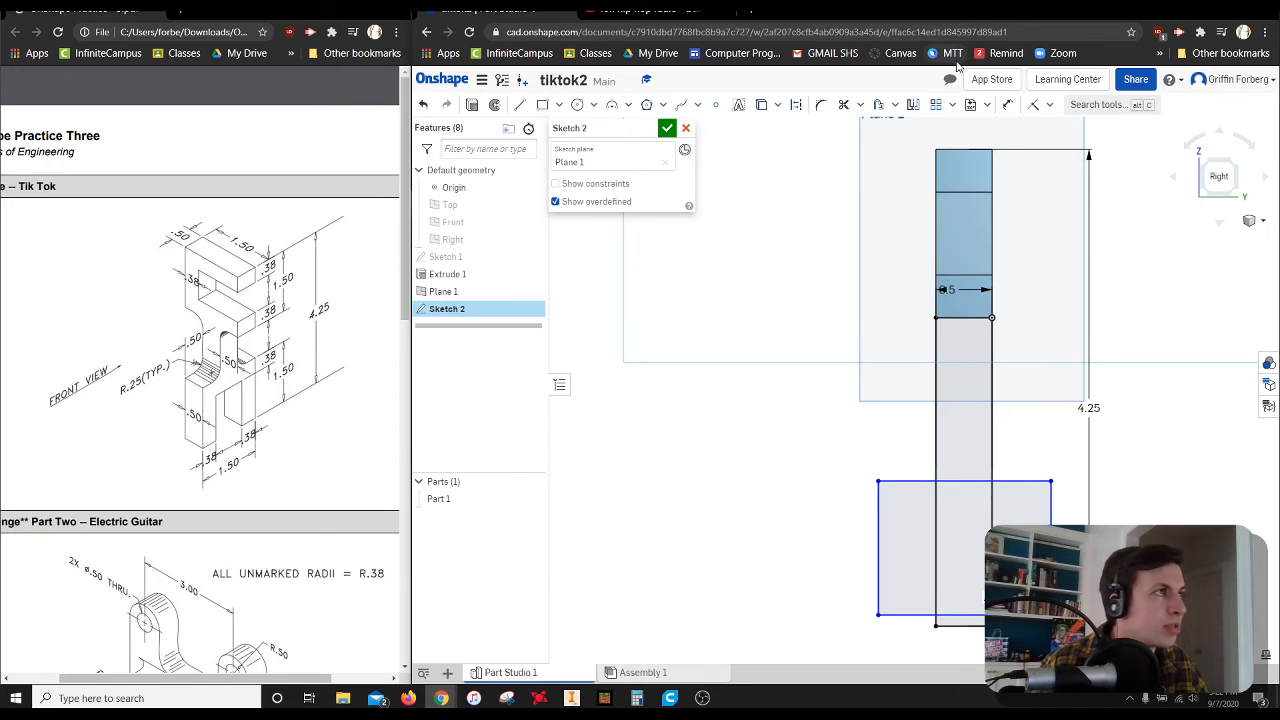
Make the wide rectangle's lower edge coincident with the lower edge of the narrow rectangle
left_click(1049, 104)
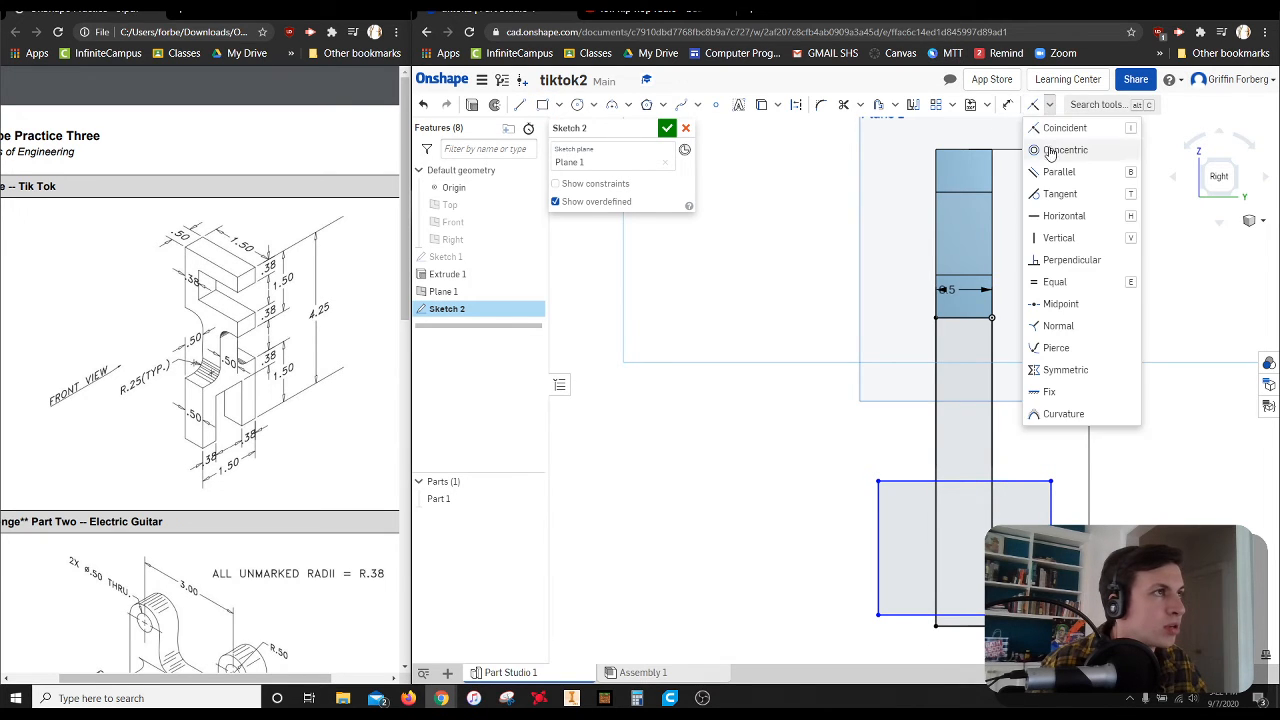
left_click(1064, 128)
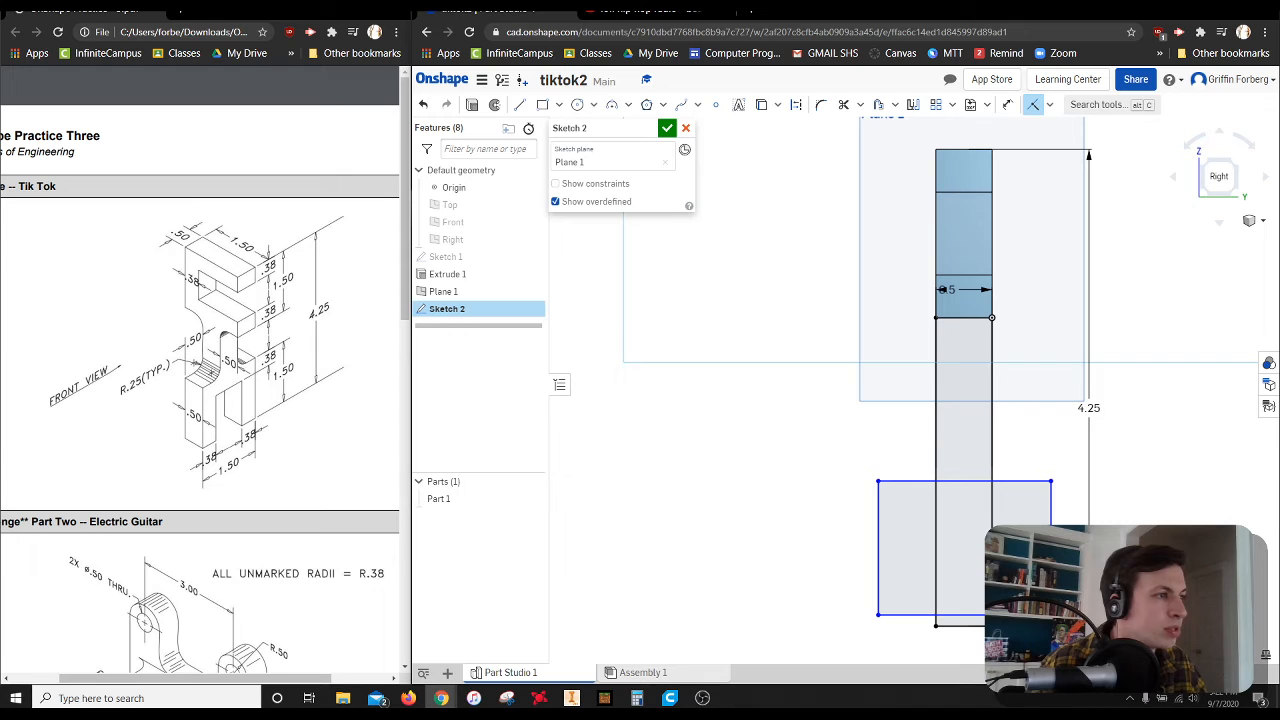
left_click(973, 626)
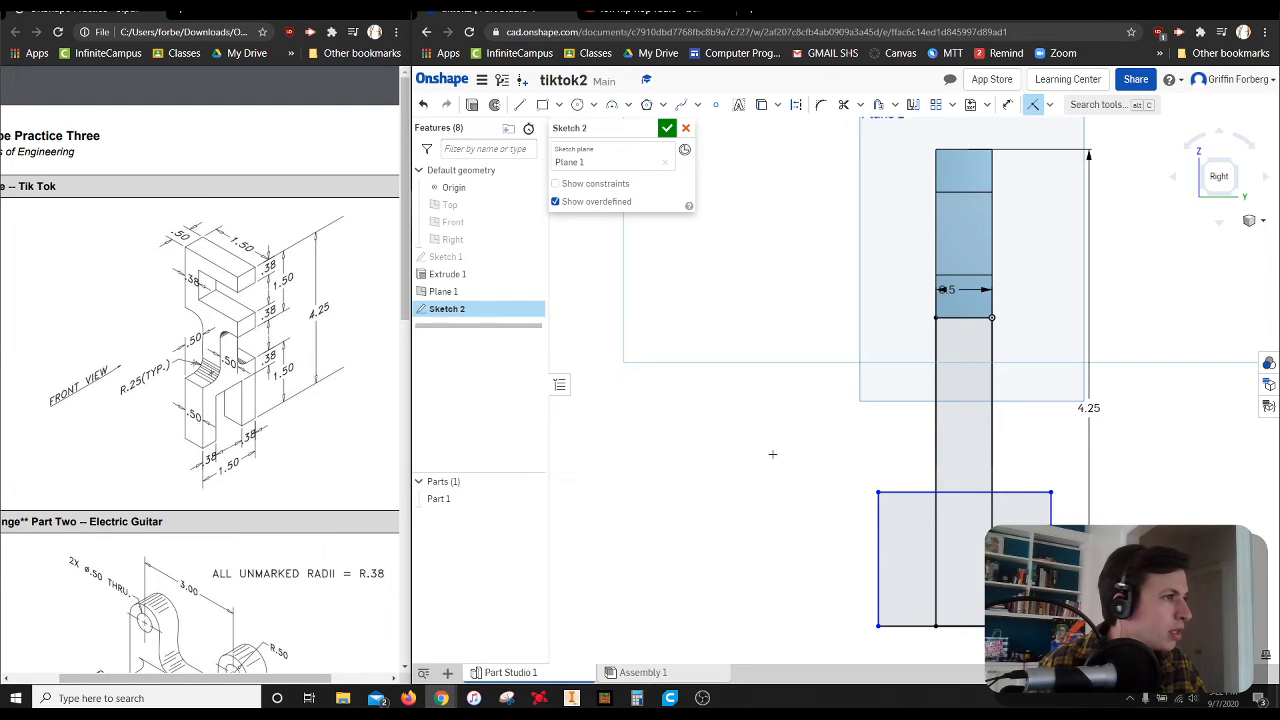
Dimension the wide rectangle's overhang beyond the narrow rectangle's long side on the origin side as 0.38 in
left_click(1007, 104)
left_click(992, 560)
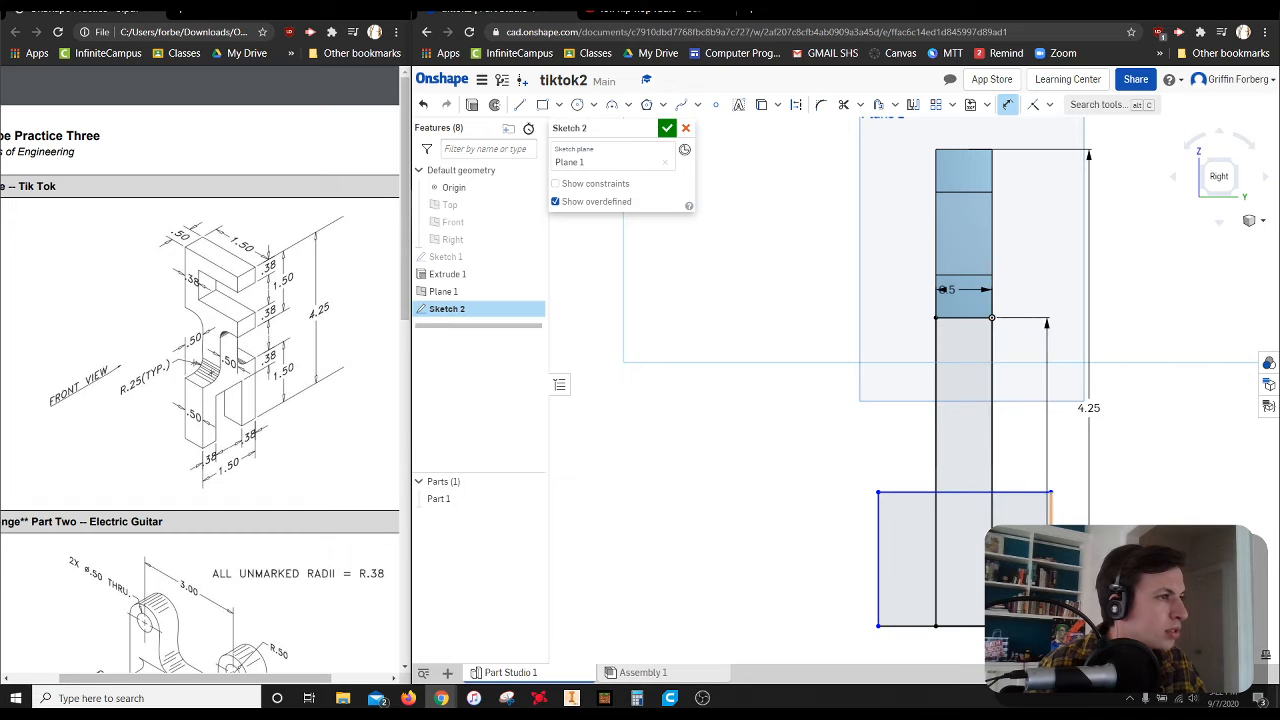
left_click(1051, 510)
left_click(1018, 440)
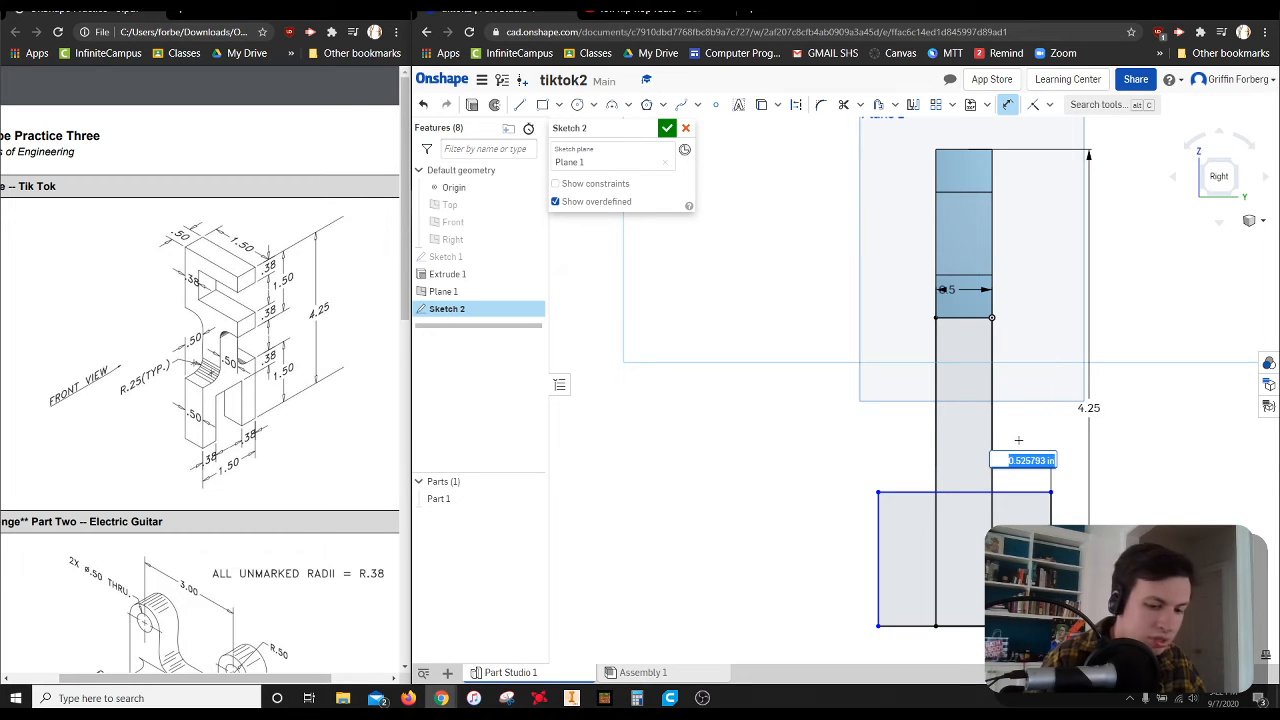
type(".38")
key("Return")
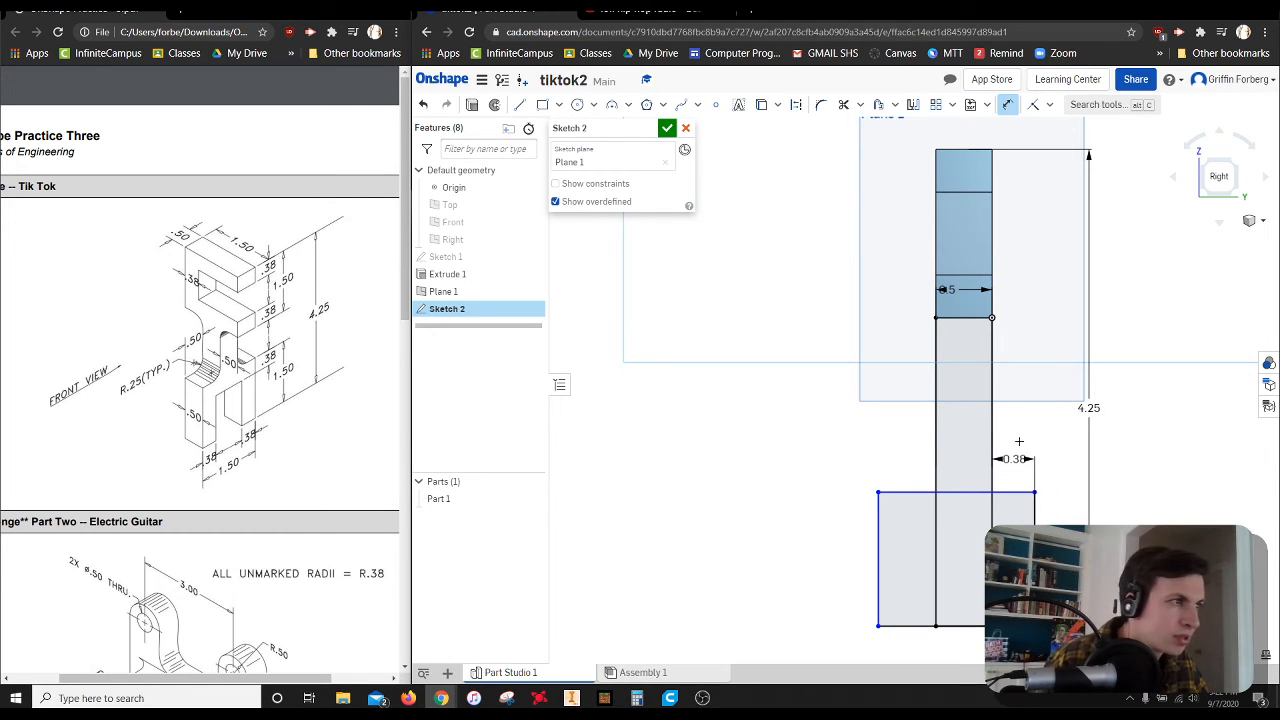
Dimension the wide rectangle's overhang on the side away from the origin as 0.38 in
left_click(933, 528)
left_click(879, 528)
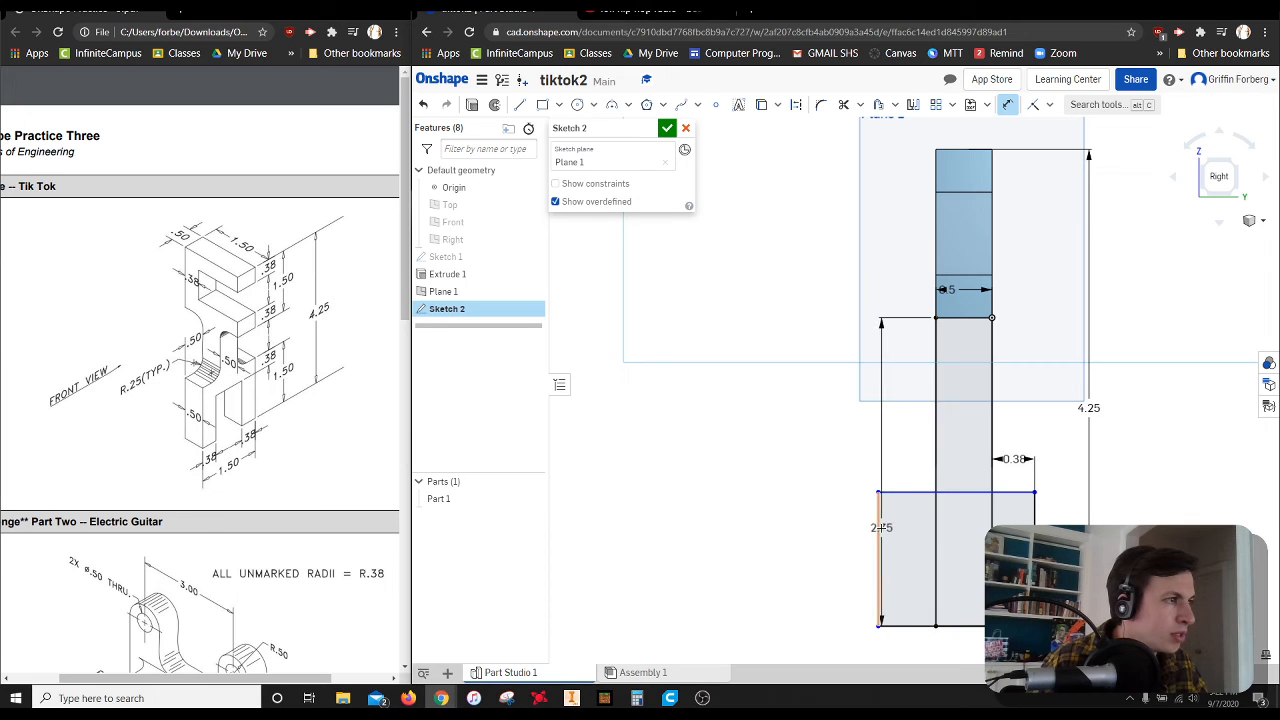
left_click(885, 454)
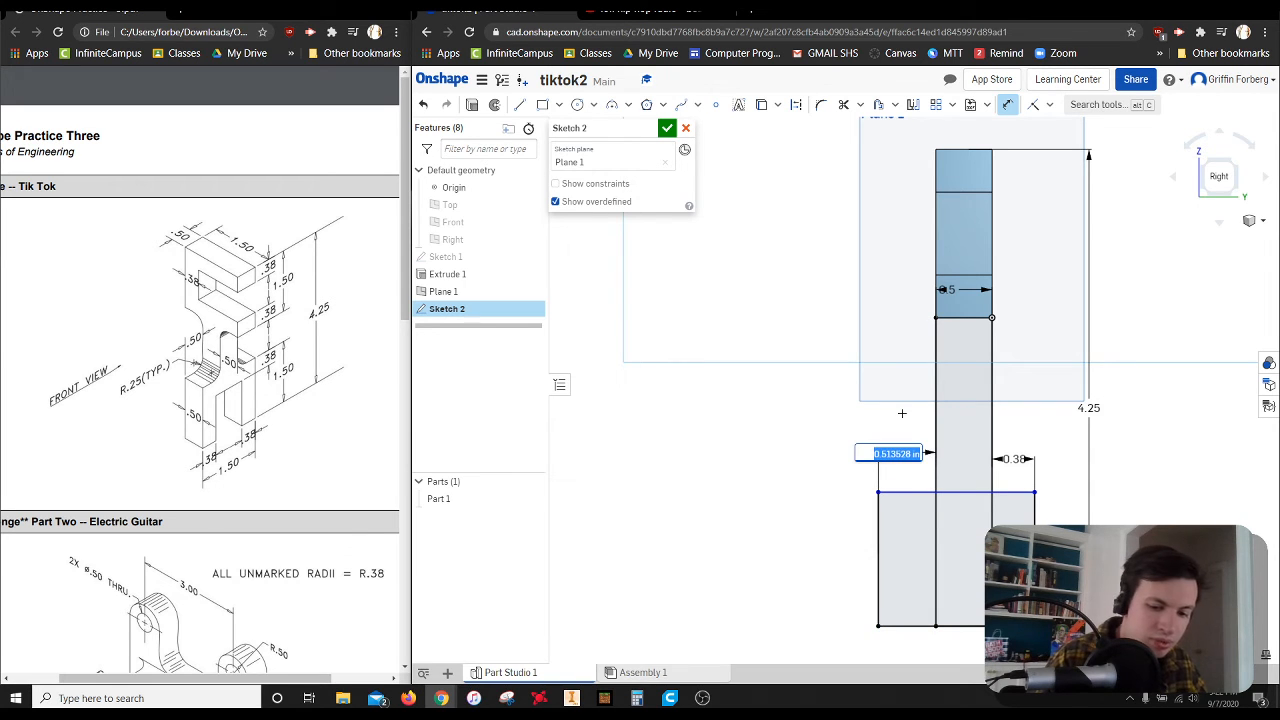
key("BackSpace")
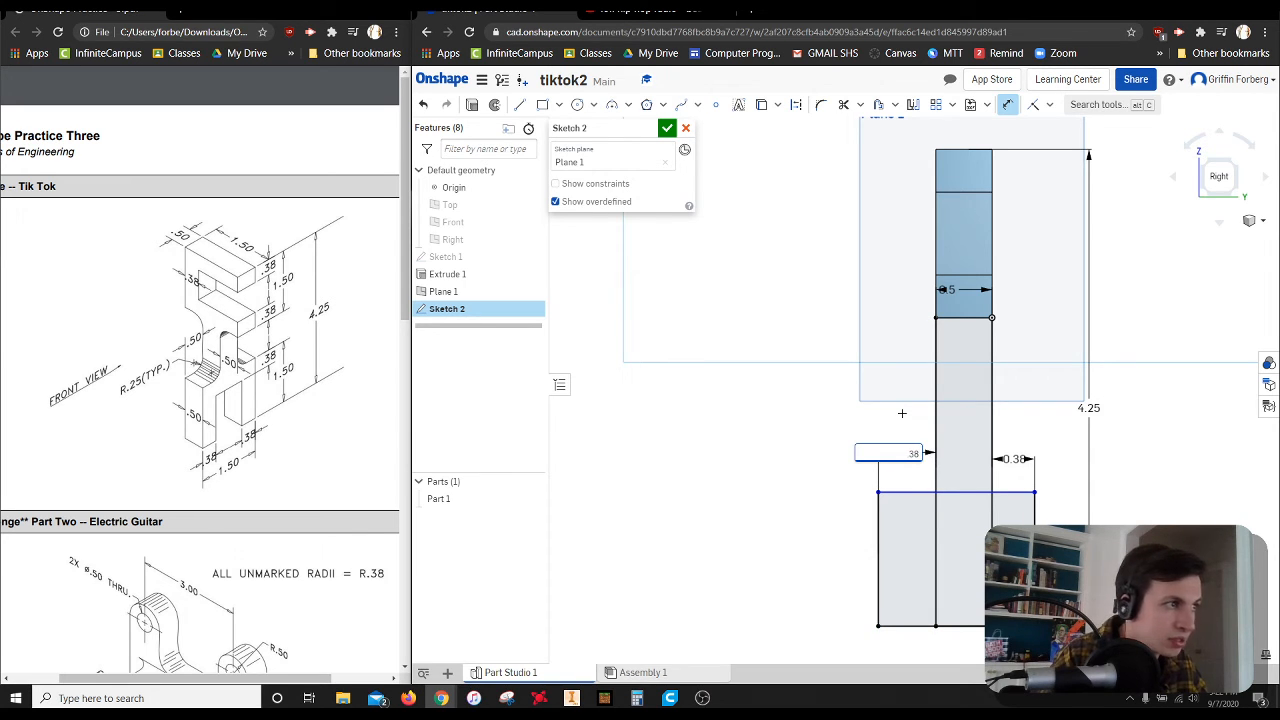
key("Return")
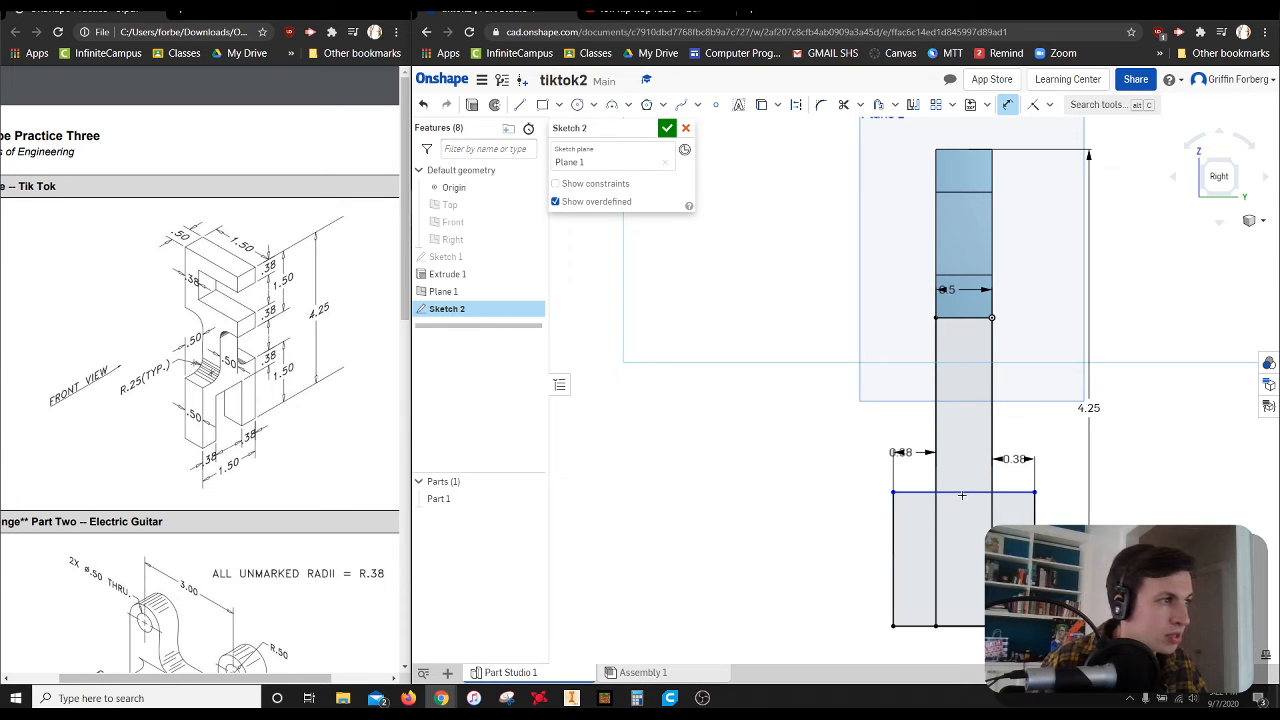
Dimension the wide rectangle's height between its upper and lower edges as 1.5 in
left_click(962, 494)
left_click(962, 626)
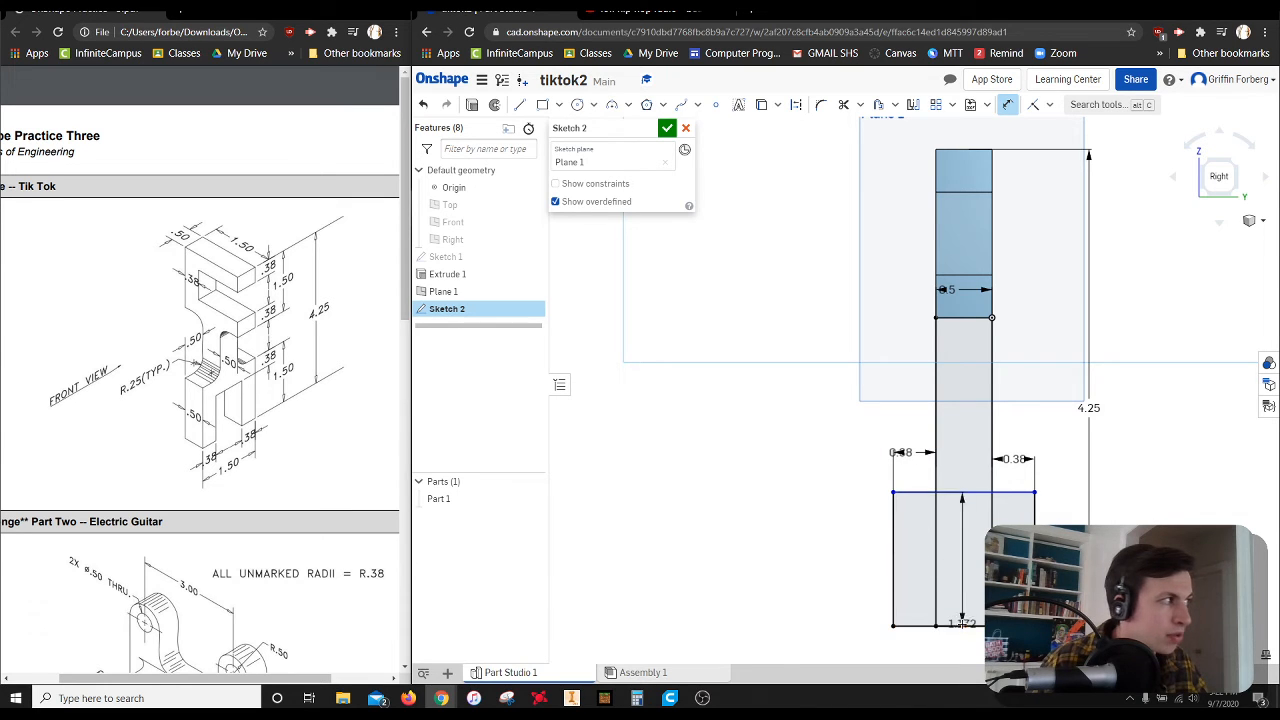
left_click(833, 572)
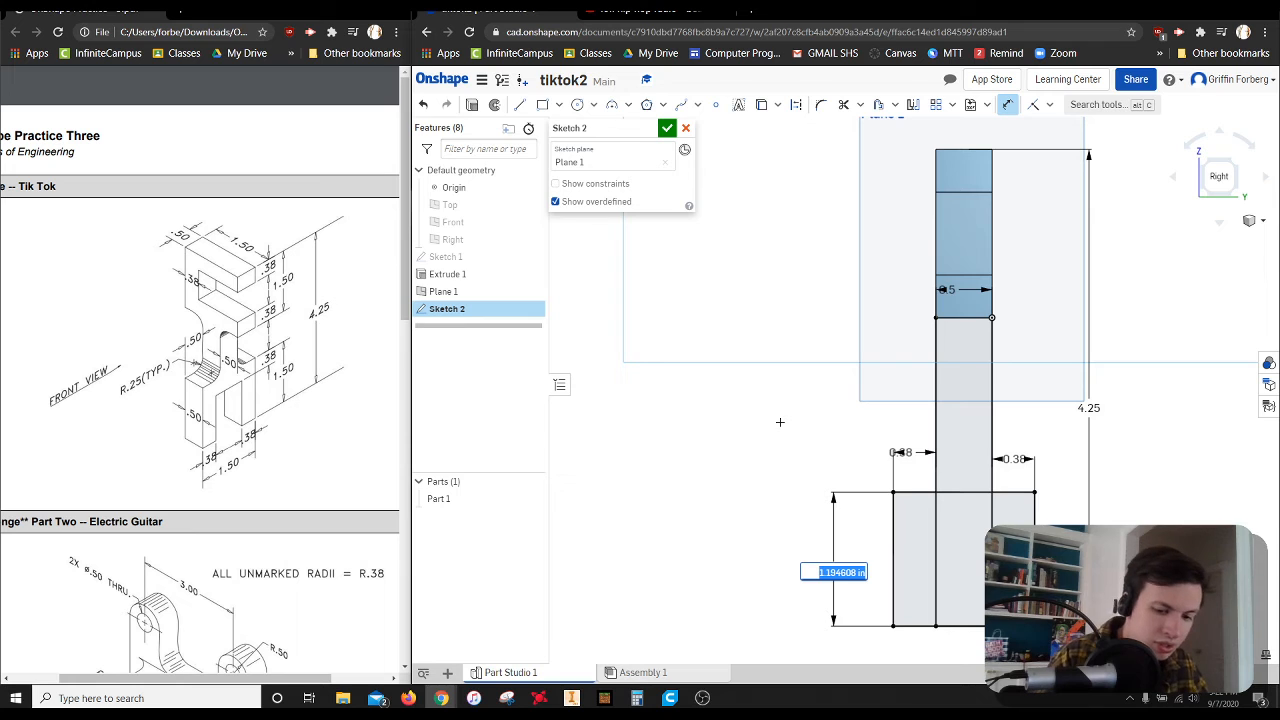
type("1.5")
key("Return")
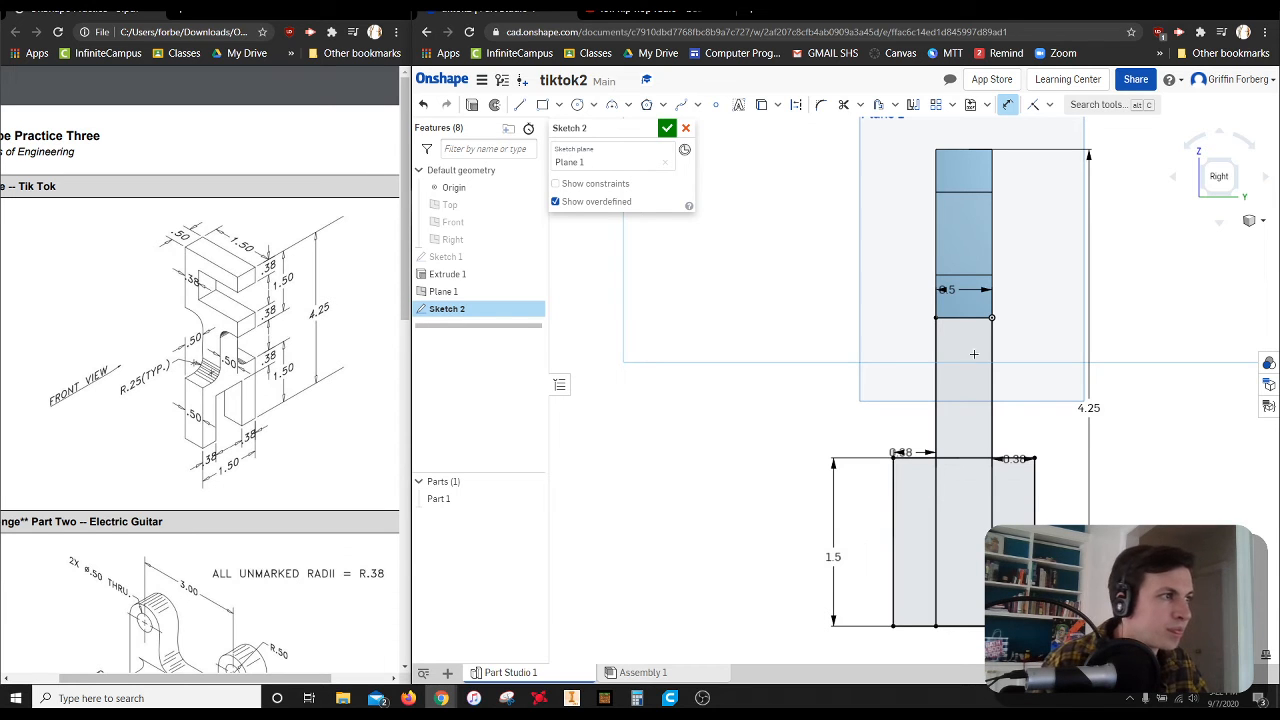
Draw a 0.5 in horizontal line between the narrow rectangle's long sides, about 0.6 in below the wide rectangle's upper edge
scroll(947, 566, "up", 1)
scroll(963, 578, "down", 3)
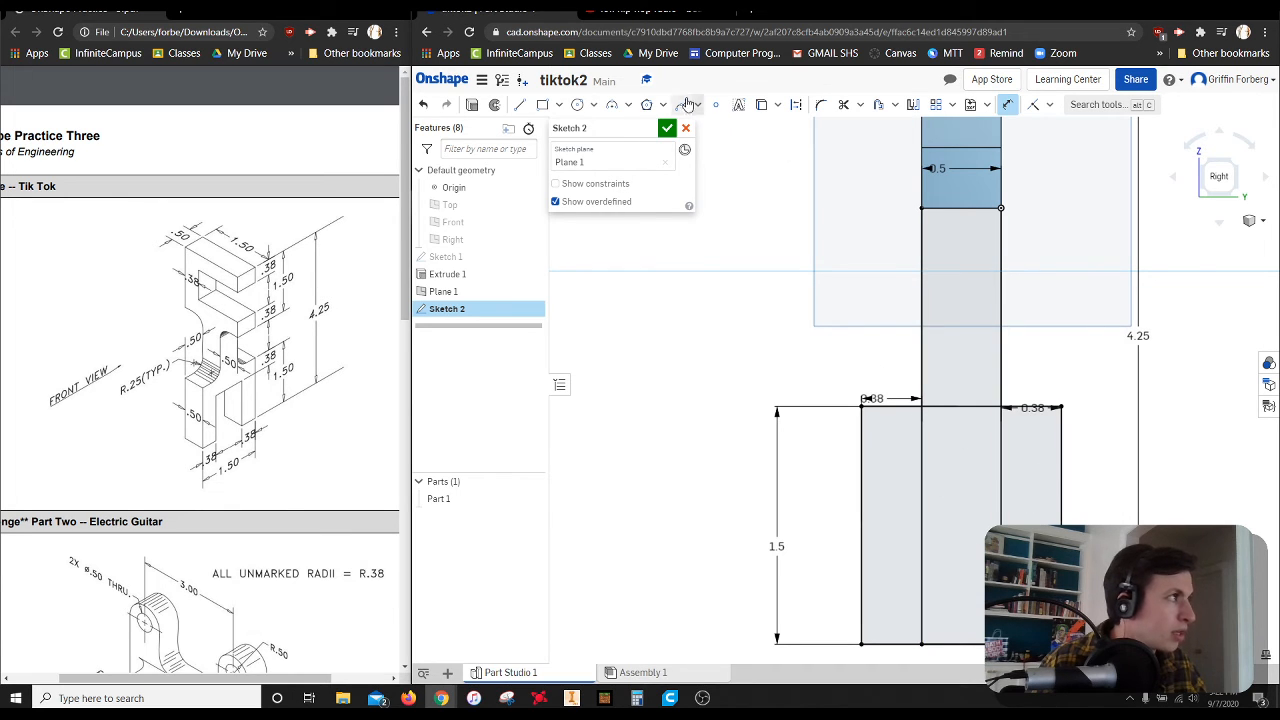
key("l")
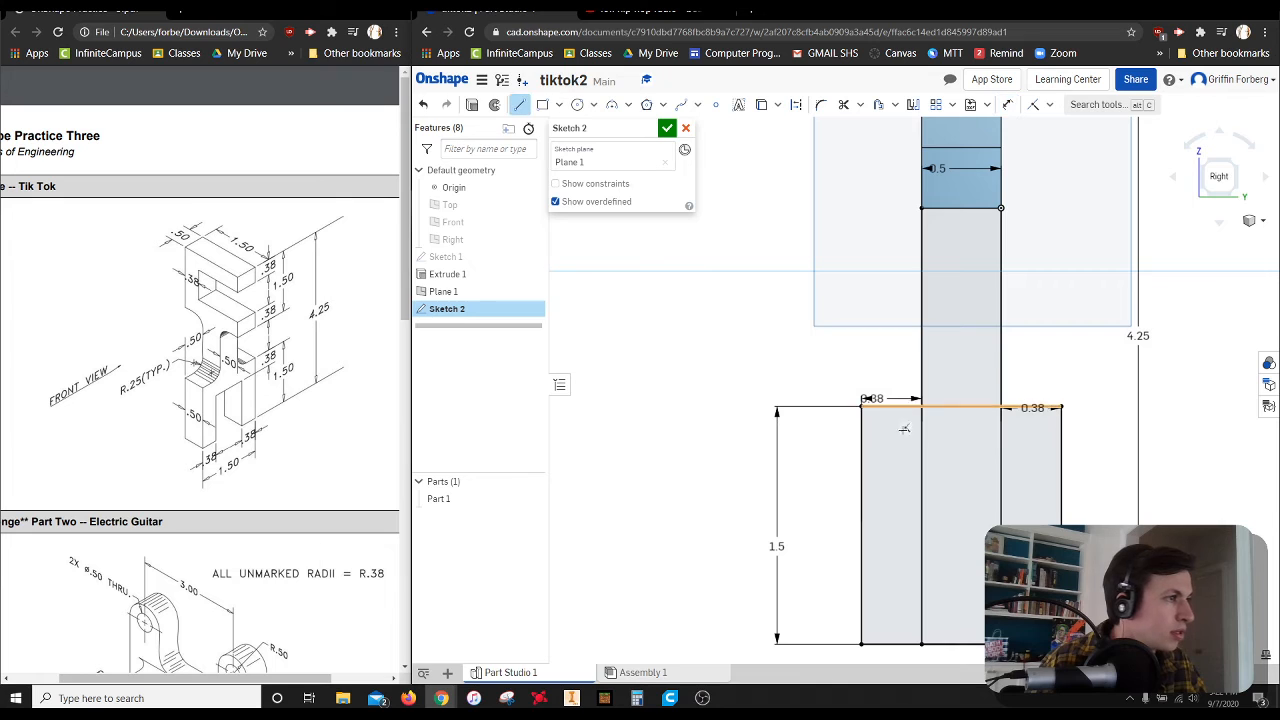
left_click(921, 497)
left_click(1000, 498)
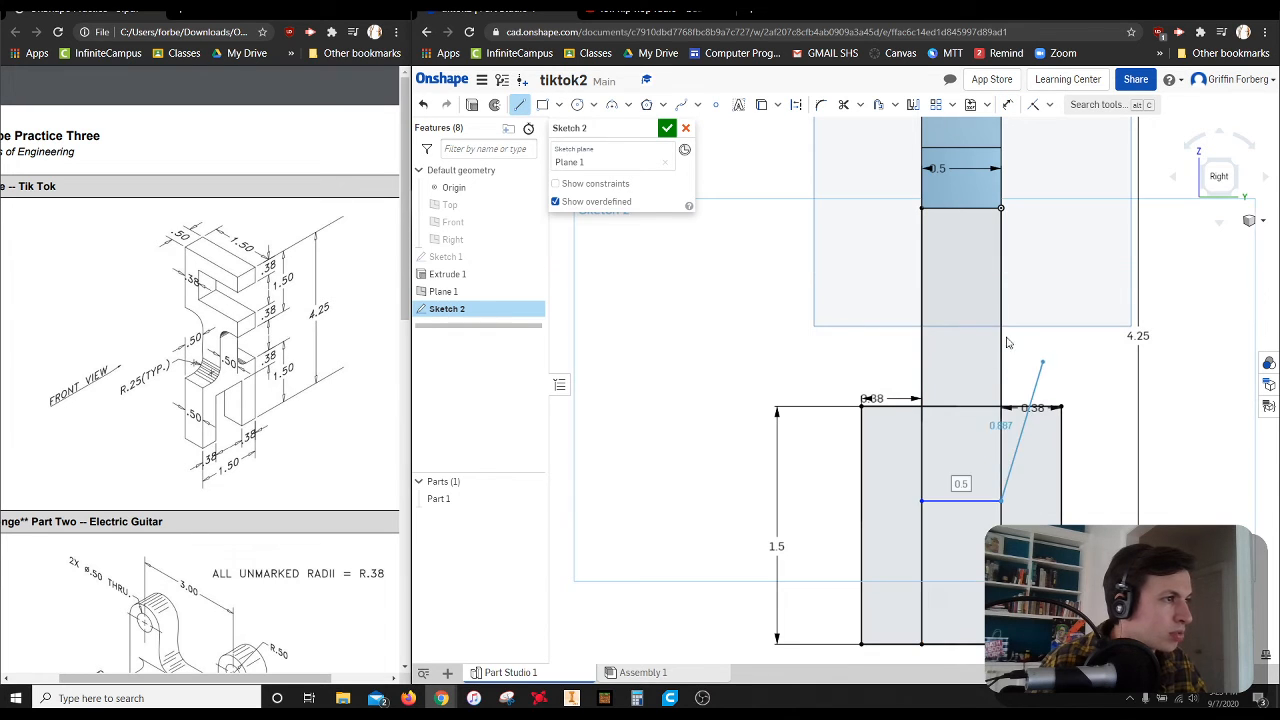
key("Escape")
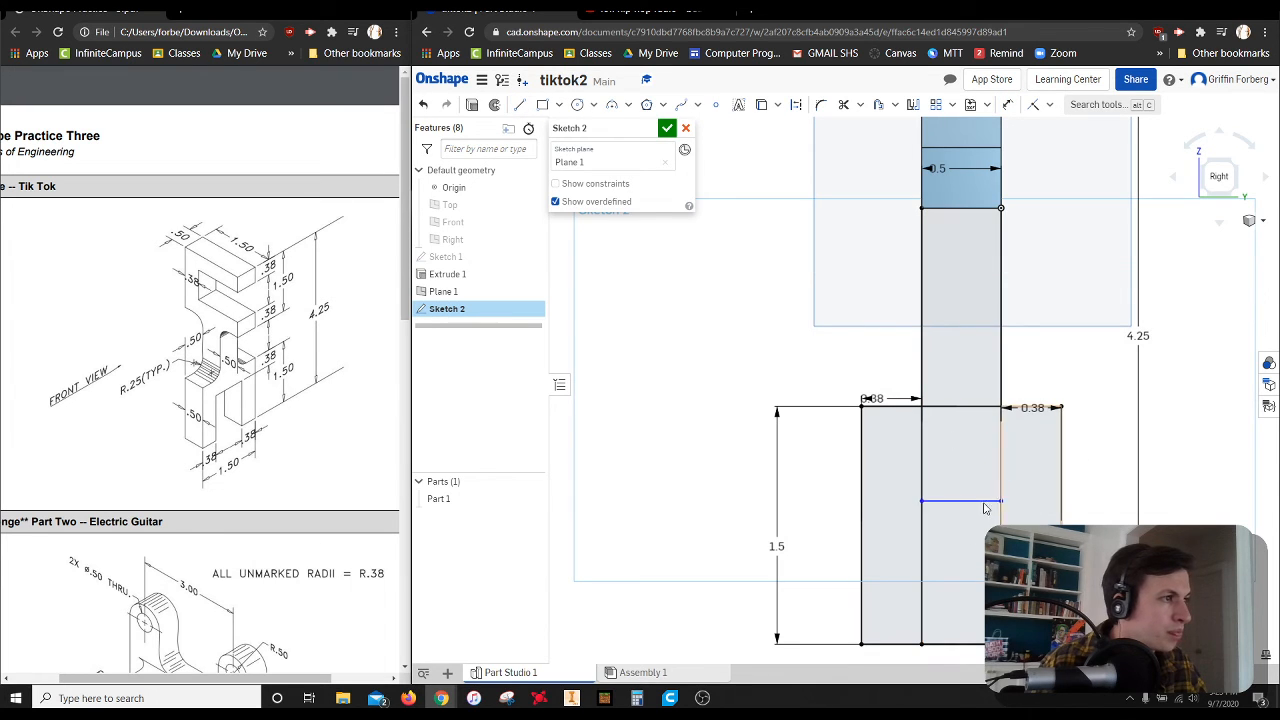
Dimension the distance from the wide rectangle's upper edge to the new horizontal line as 0.38 in
left_click(1007, 104)
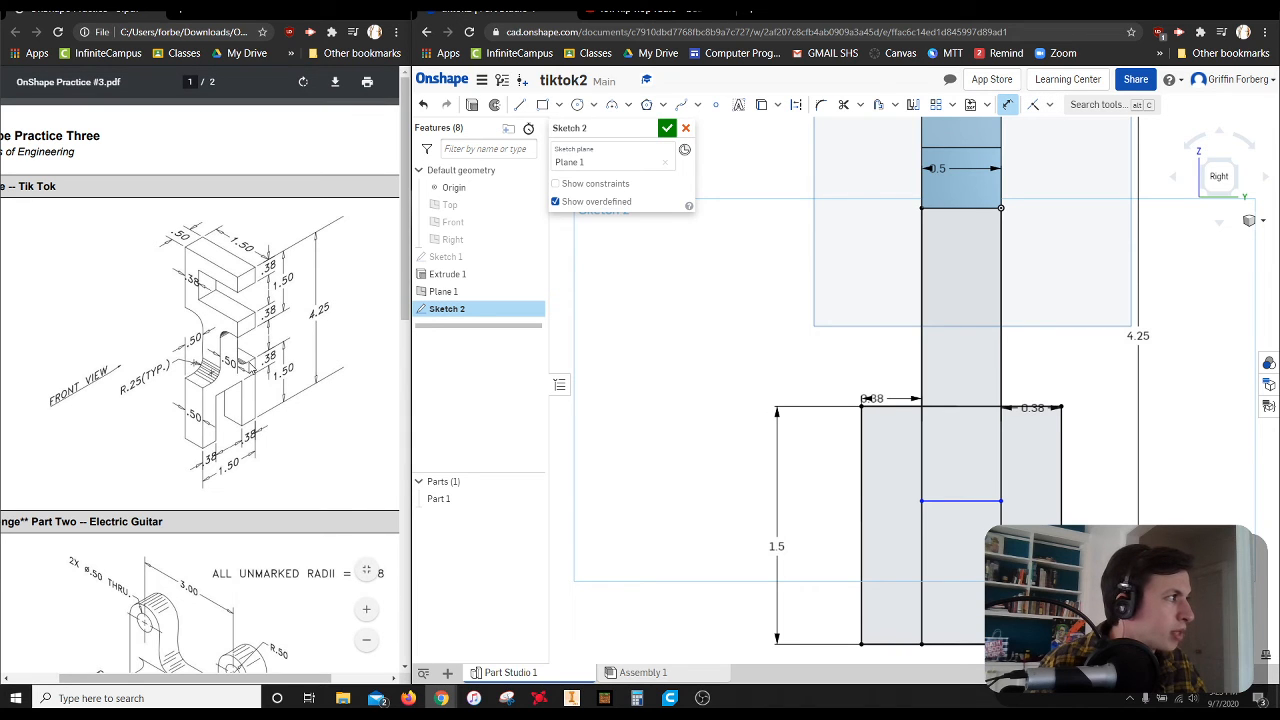
left_click(948, 407)
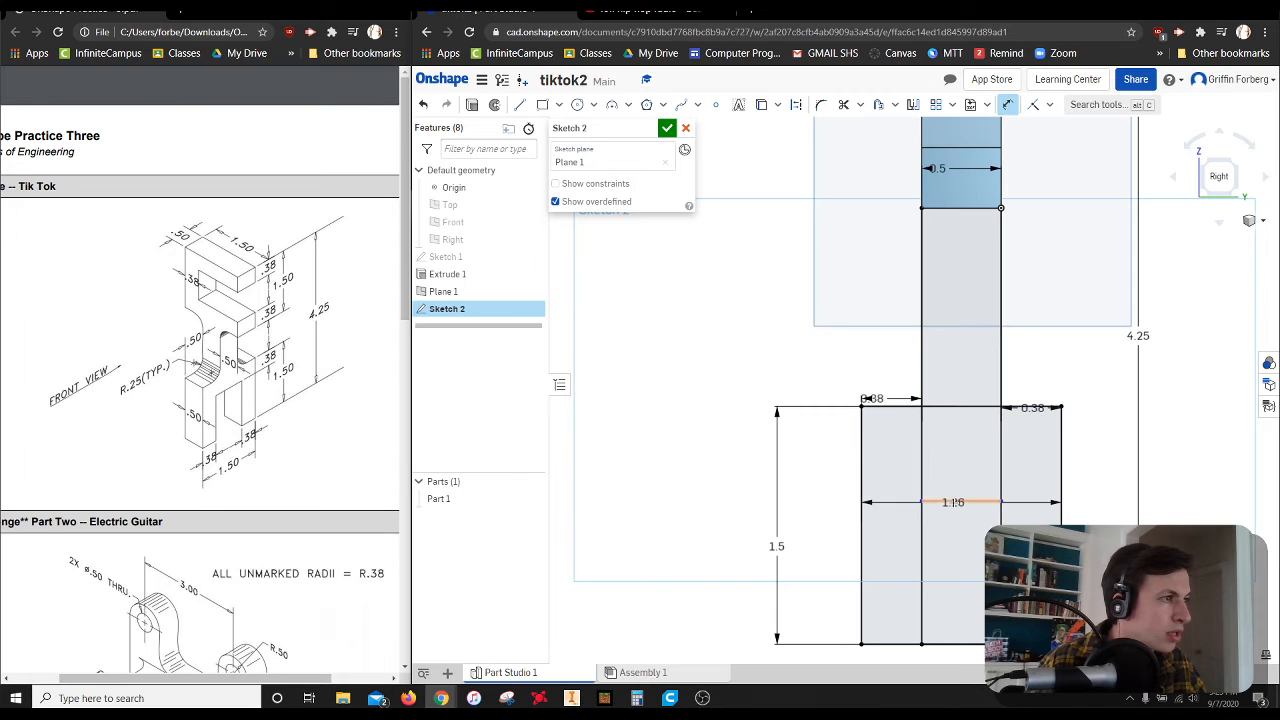
left_click(952, 500)
left_click(806, 457)
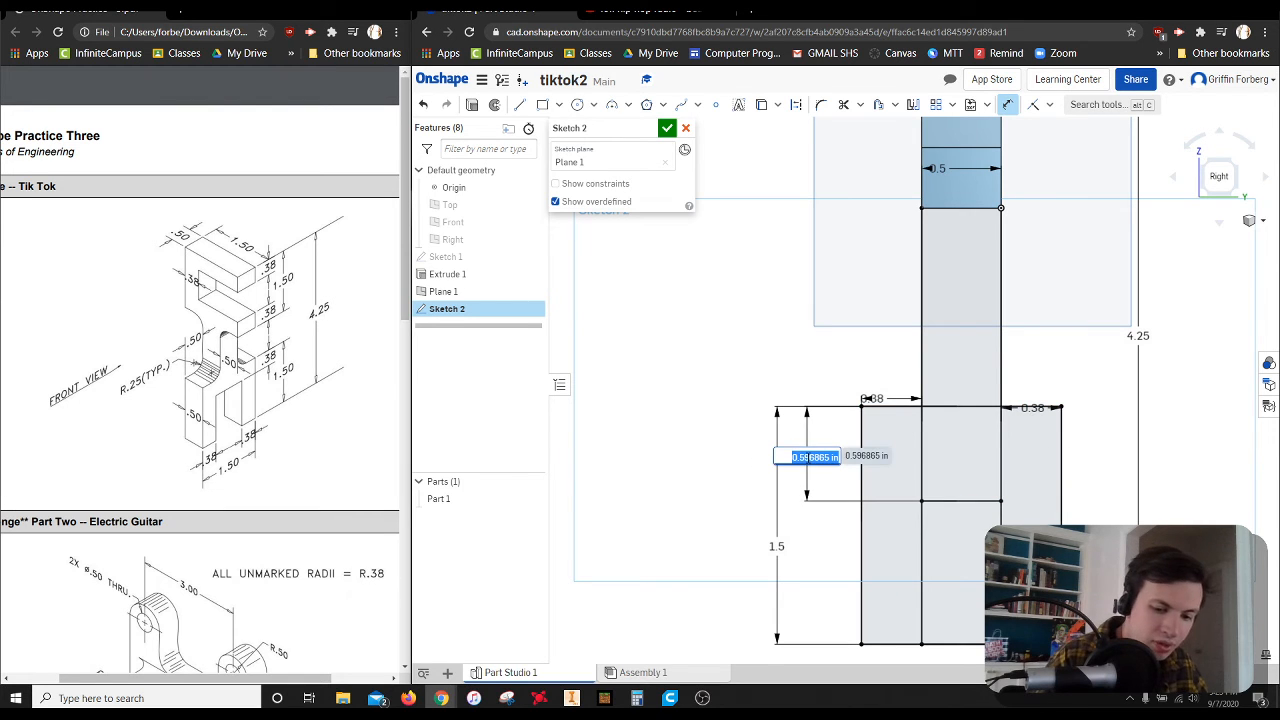
type("38")
key("Return")
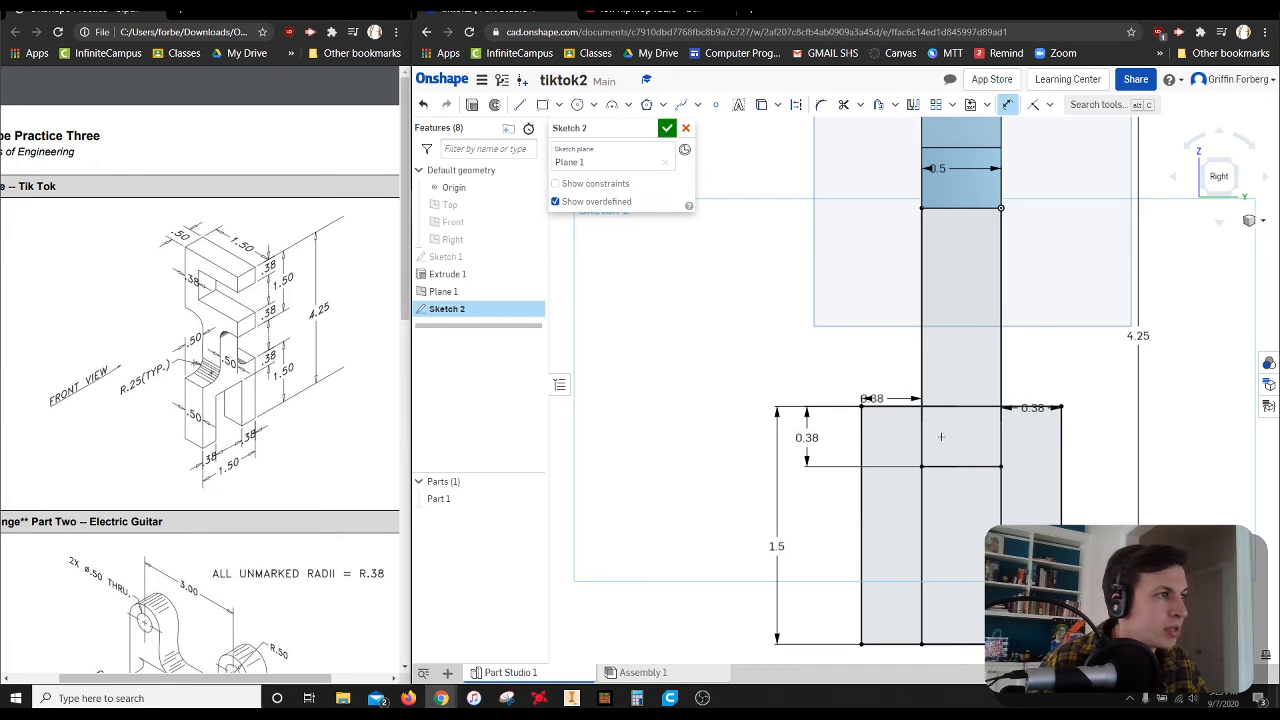
Trim the overlapping segments above the short horizontal line and the lower edge between the legs to leave an open-slotted fork profile
left_click(843, 104)
left_click(957, 406)
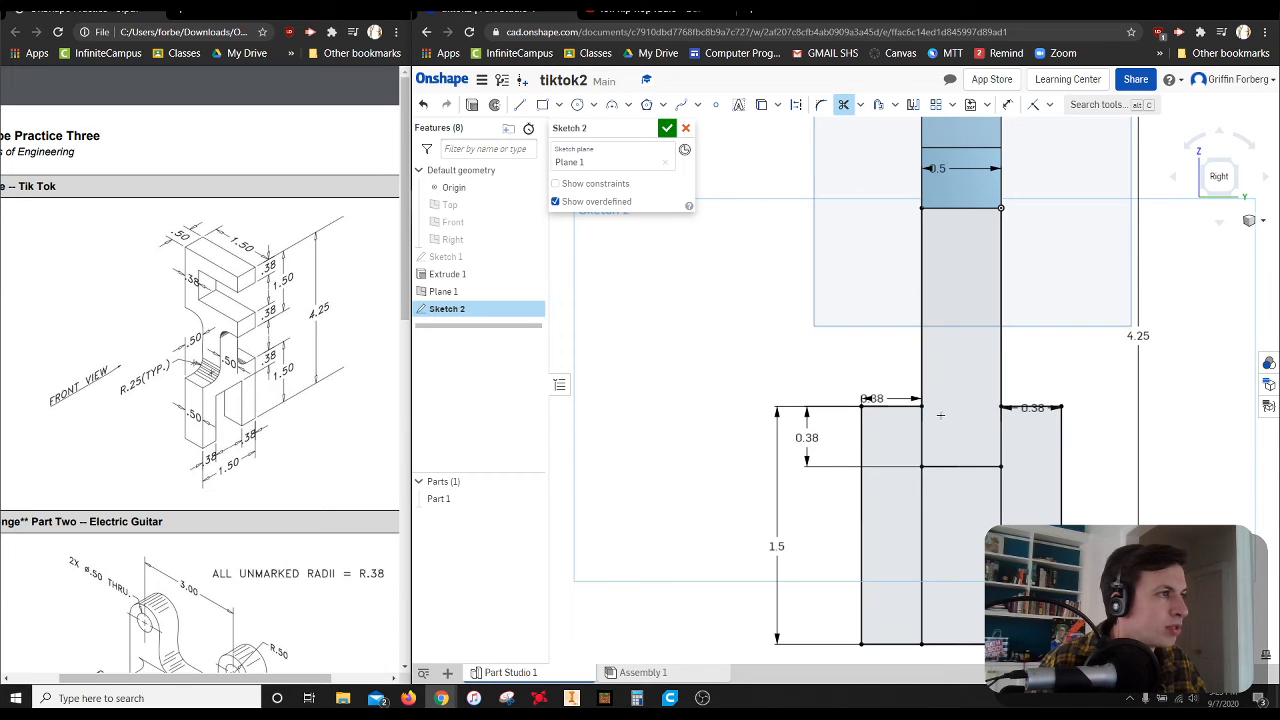
left_click(921, 434)
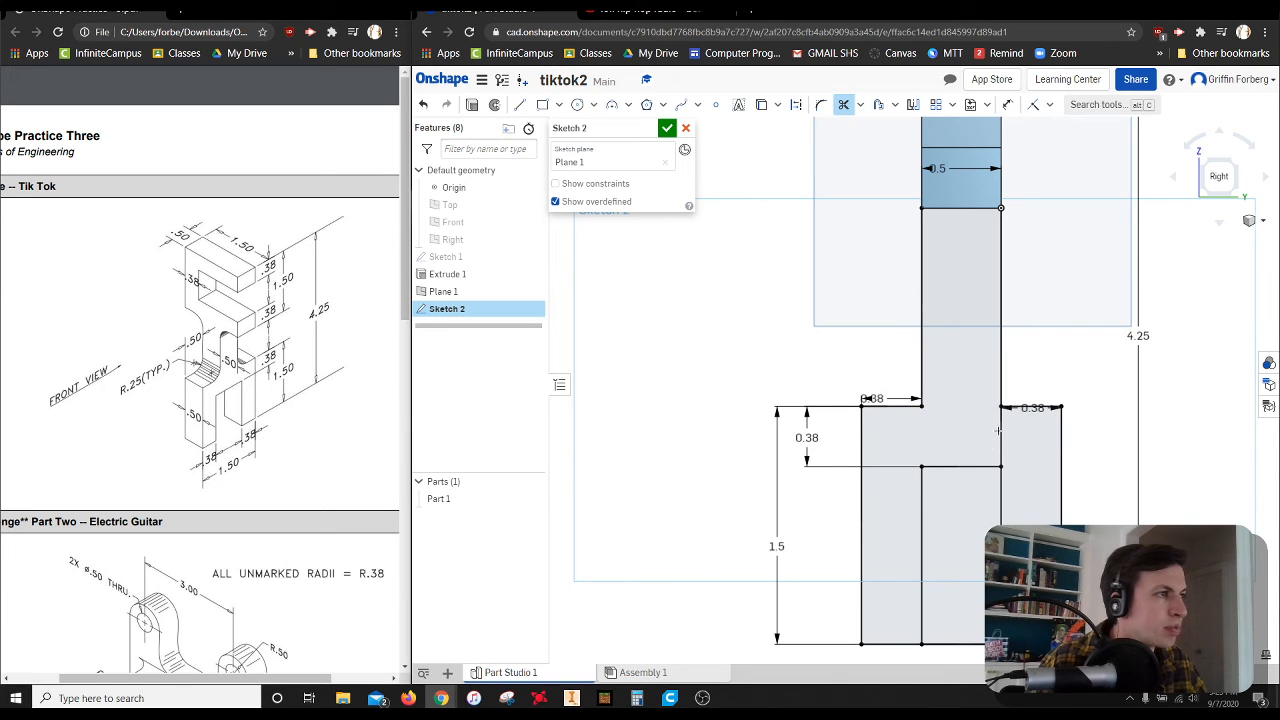
left_click(999, 432)
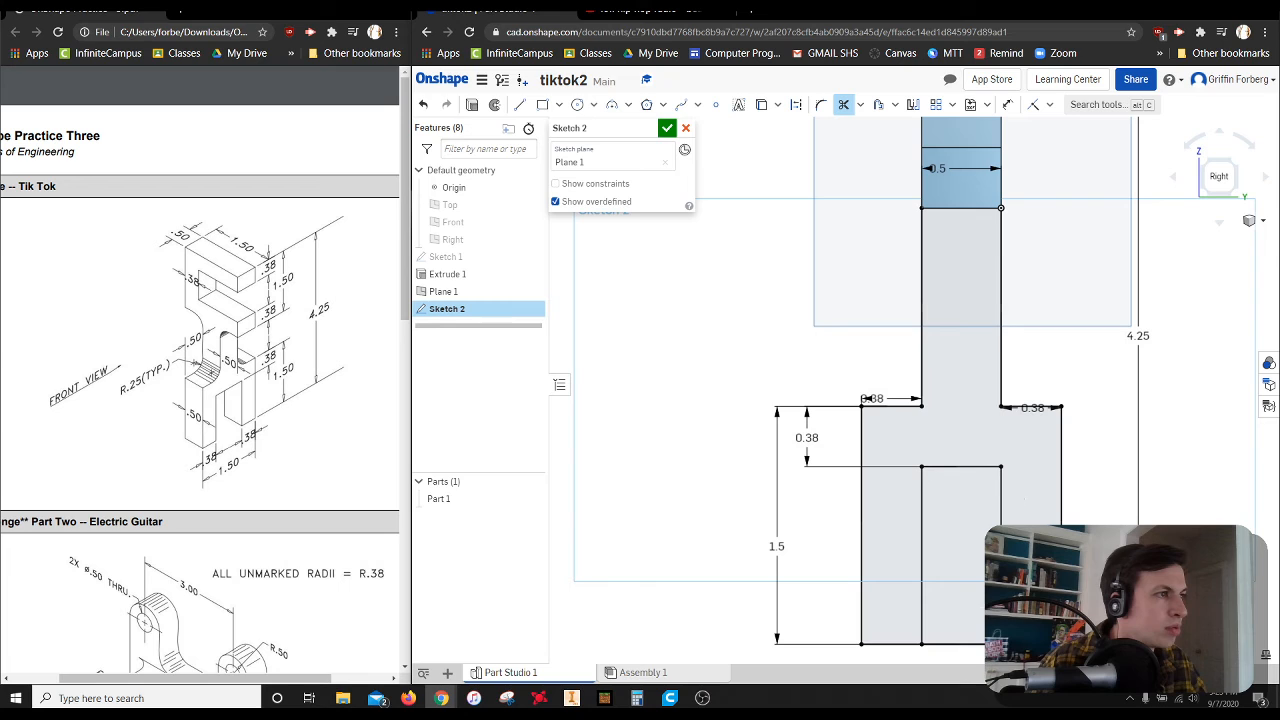
left_click(956, 645)
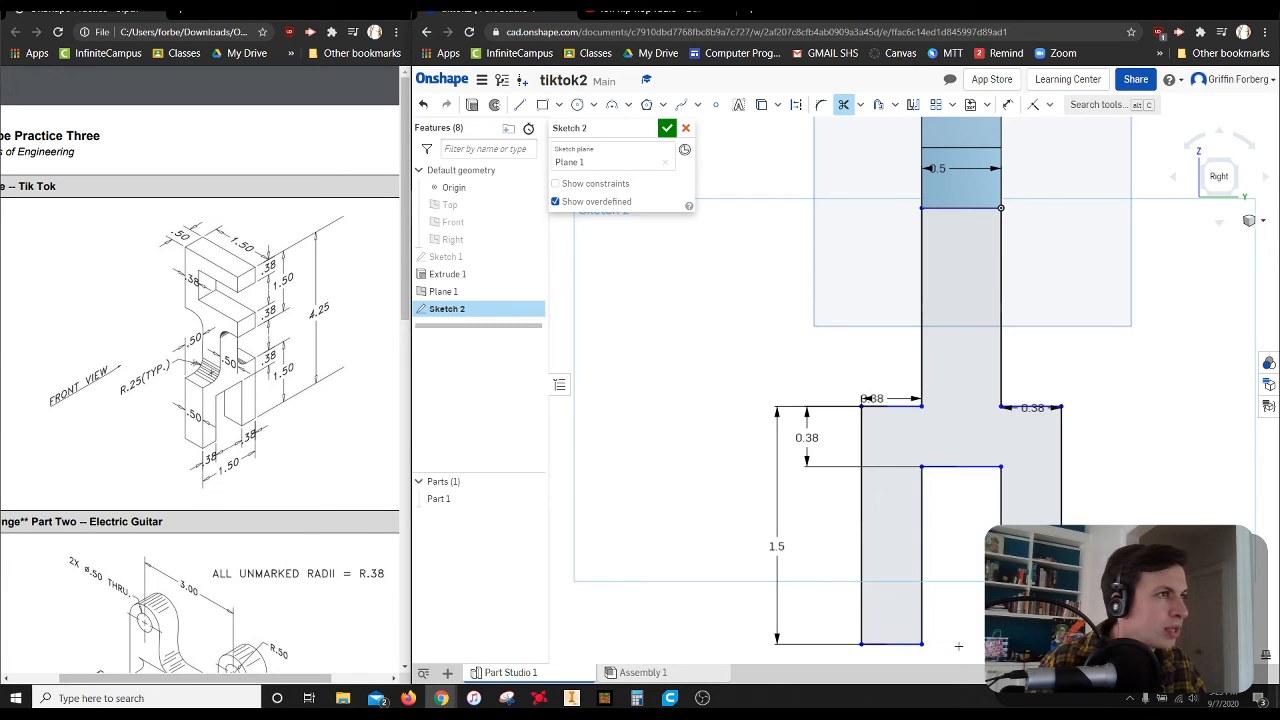
Dimension the overall height from the block's top edge to the lower end of the fork leg as 4.25 in
scroll(1123, 496, "down", 3)
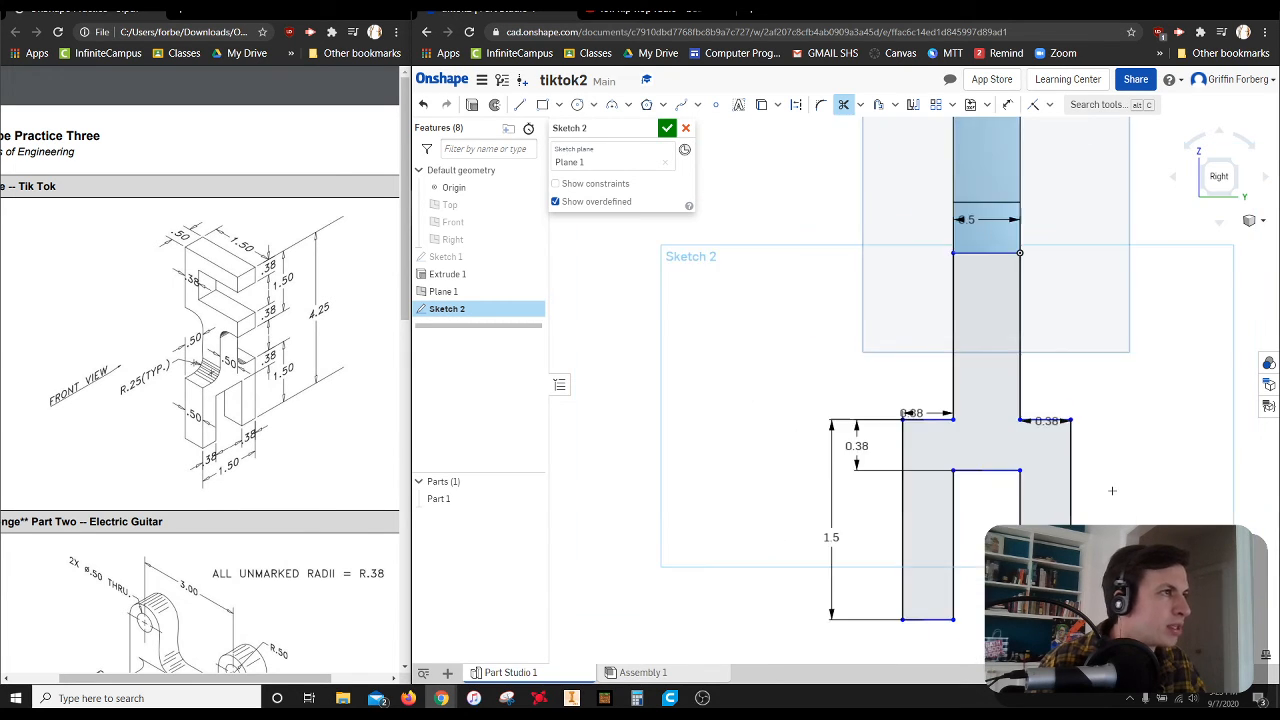
left_click(1007, 104)
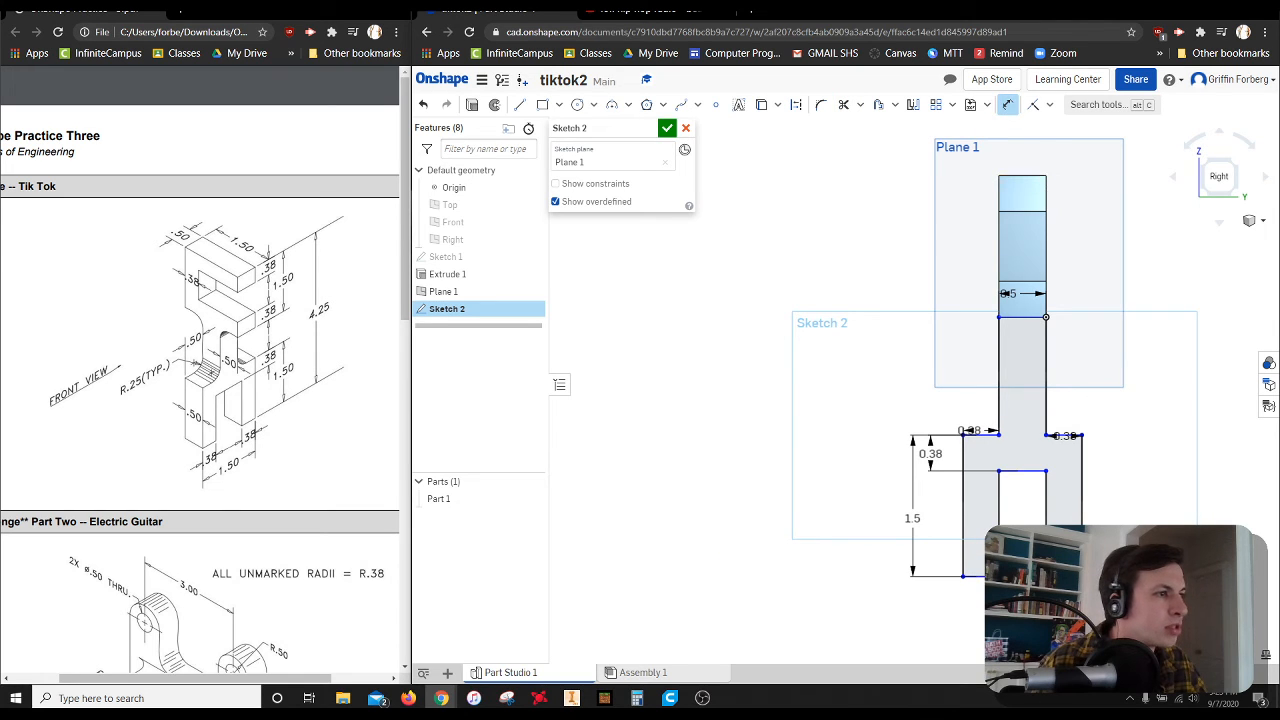
left_click(1064, 577)
left_click(1148, 463)
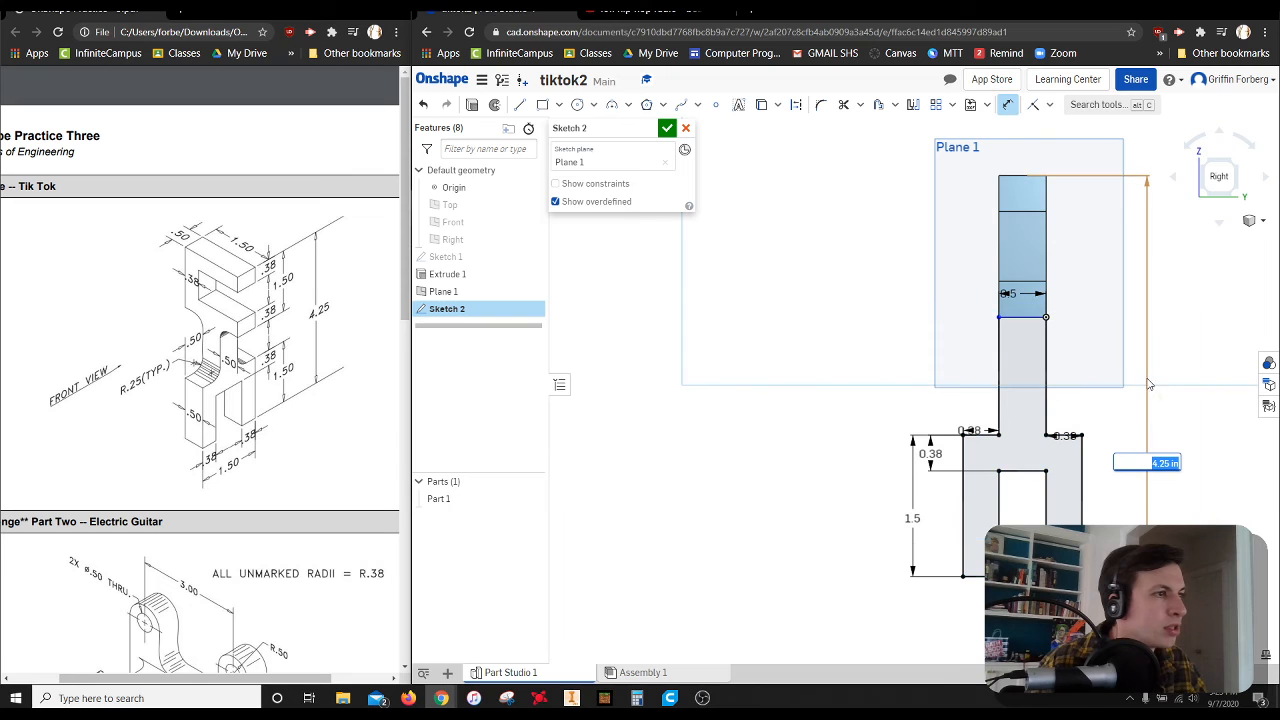
key("Return")
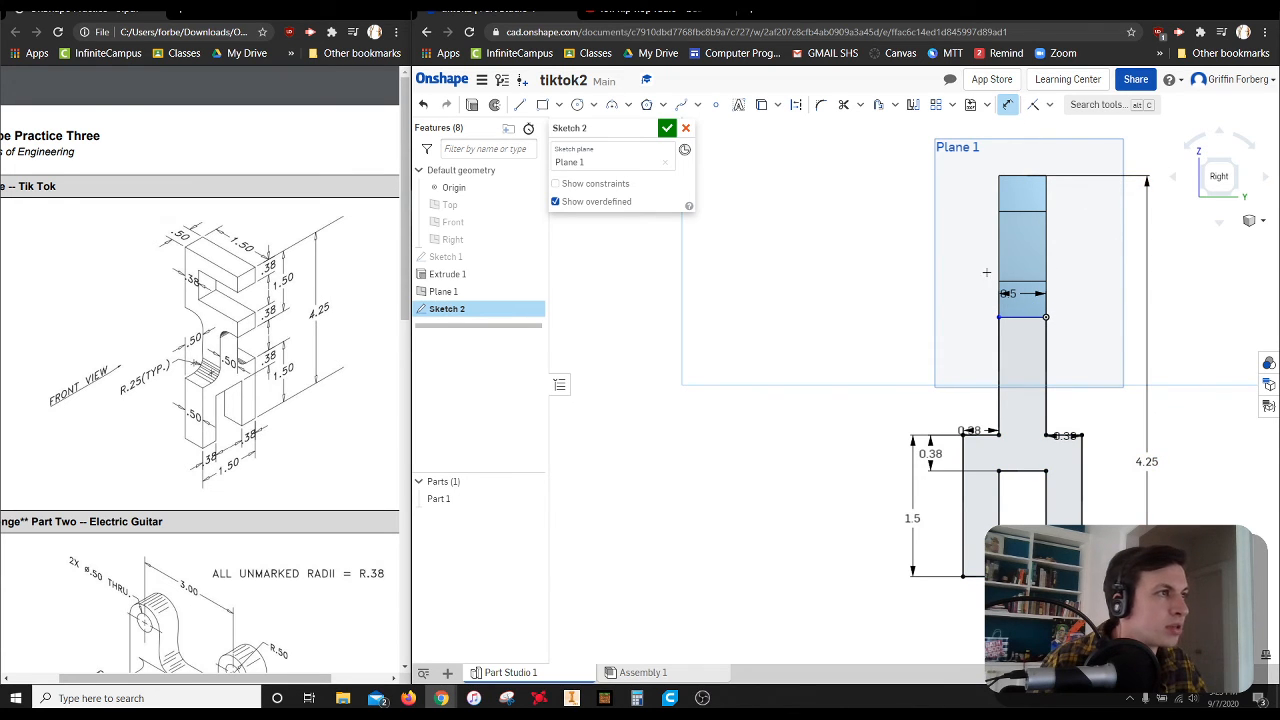
Constrain the stem's upper edge perpendicular to its long side, finish the sketch, and show the model in isometric view
scroll(1011, 321, "up", 4)
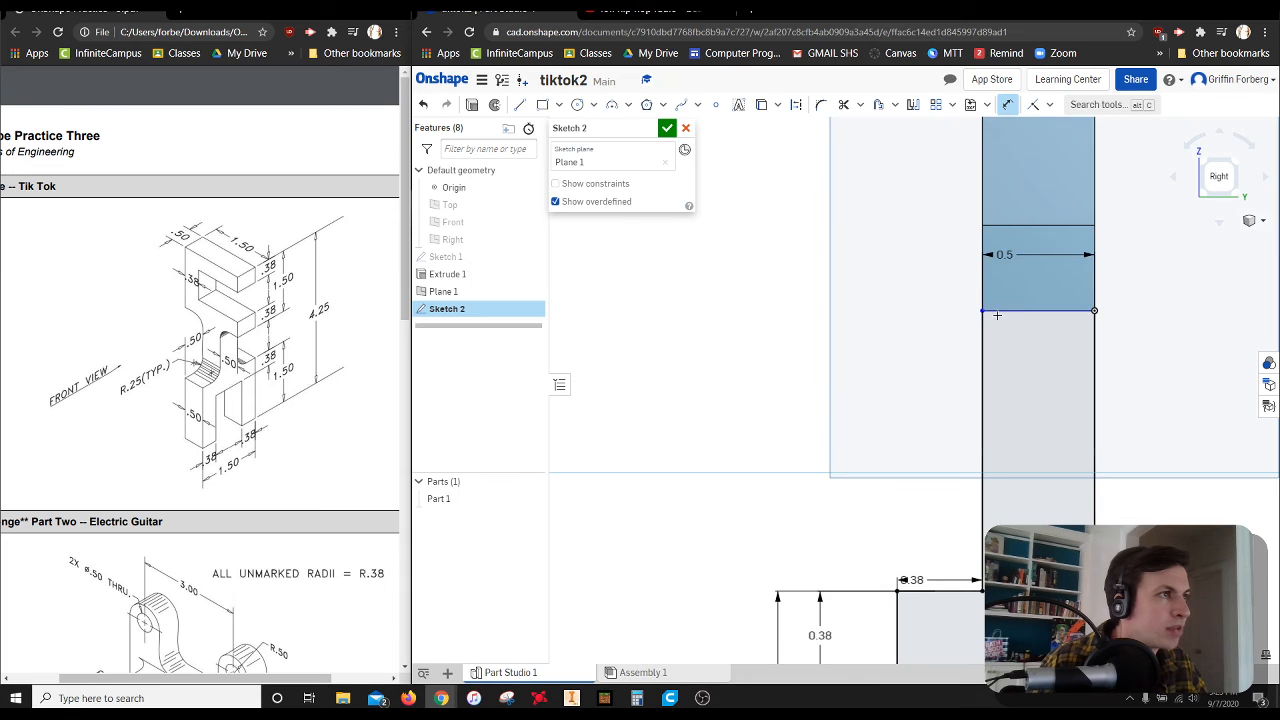
left_click(1050, 106)
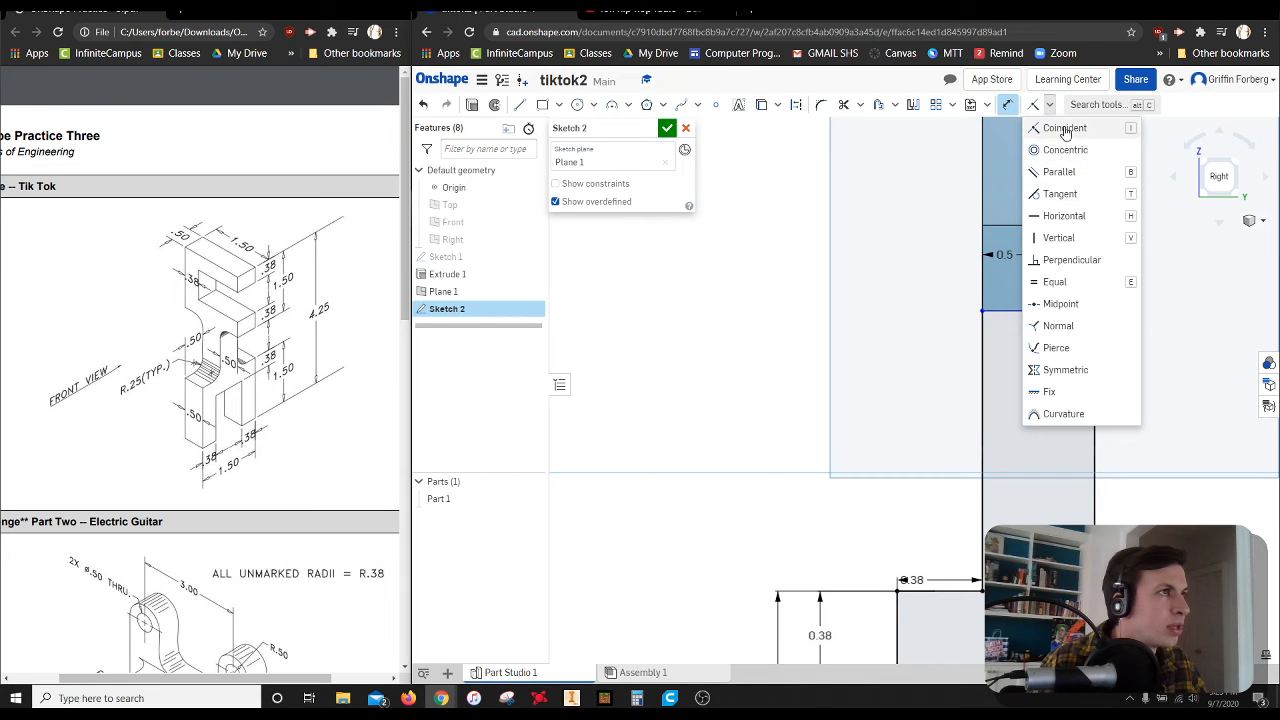
left_click(1066, 260)
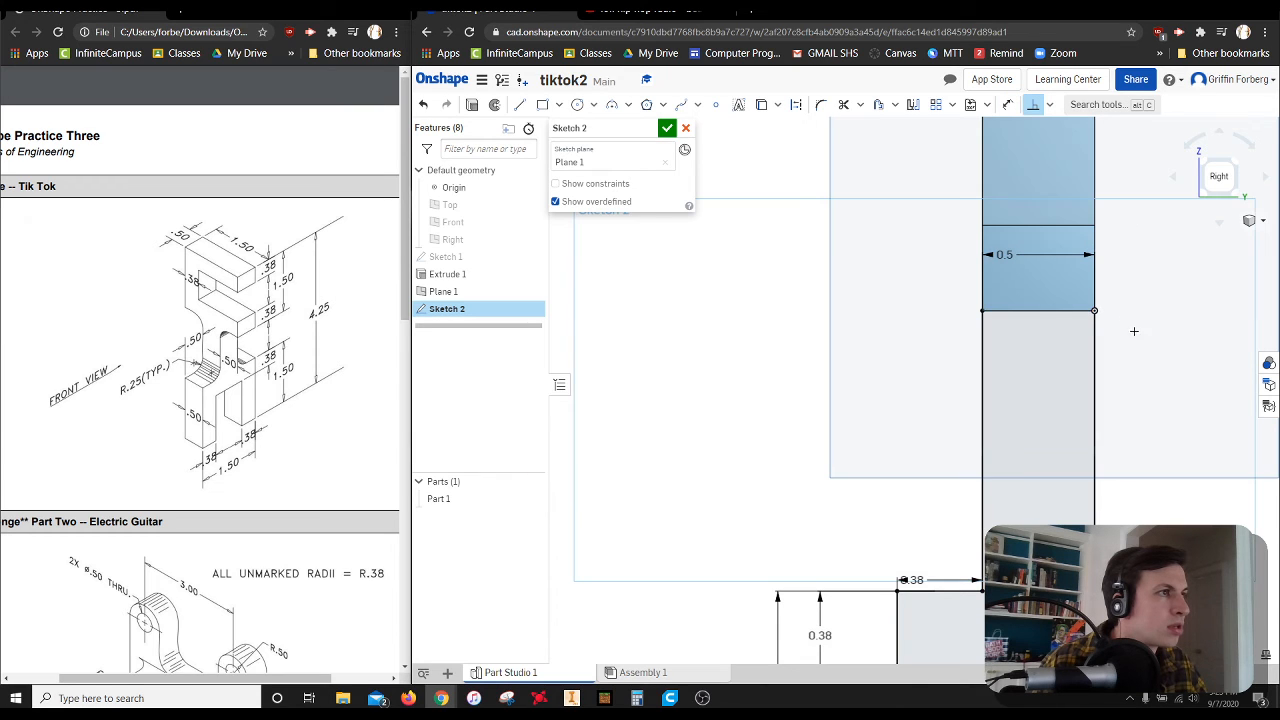
scroll(1110, 421, "up", 3)
scroll(1136, 418, "down", 5)
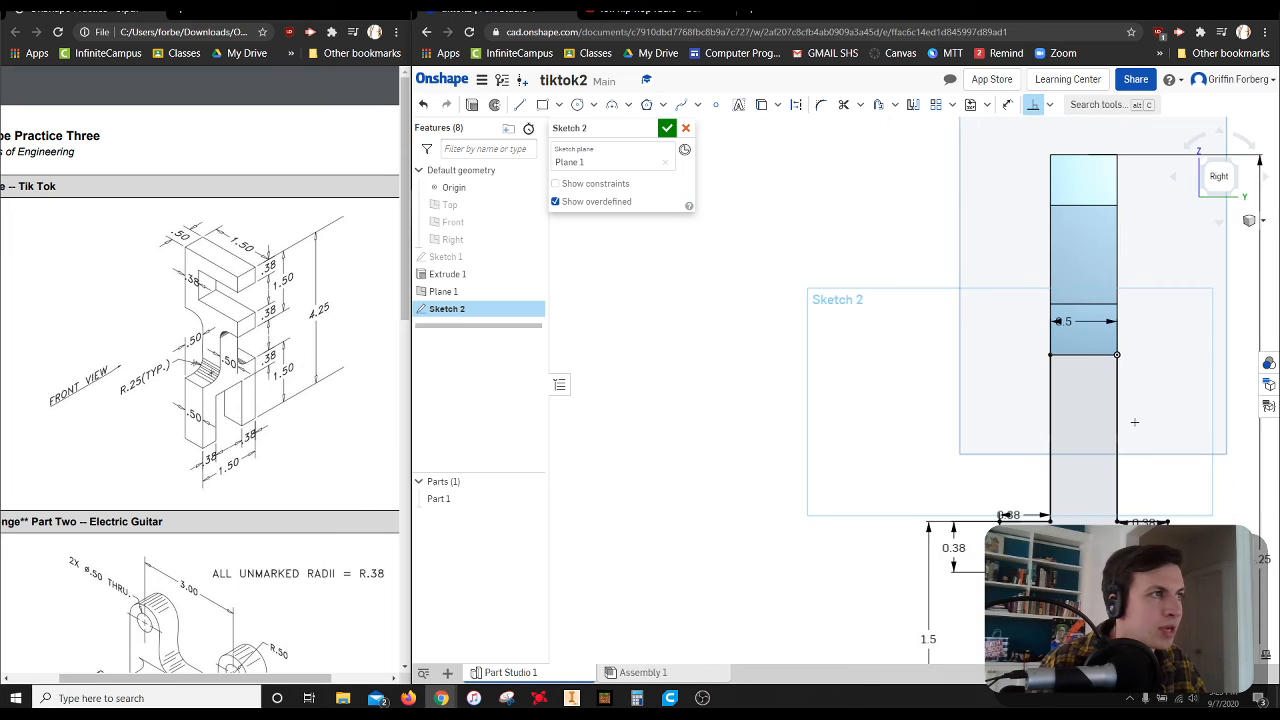
scroll(1052, 410, "down", 2)
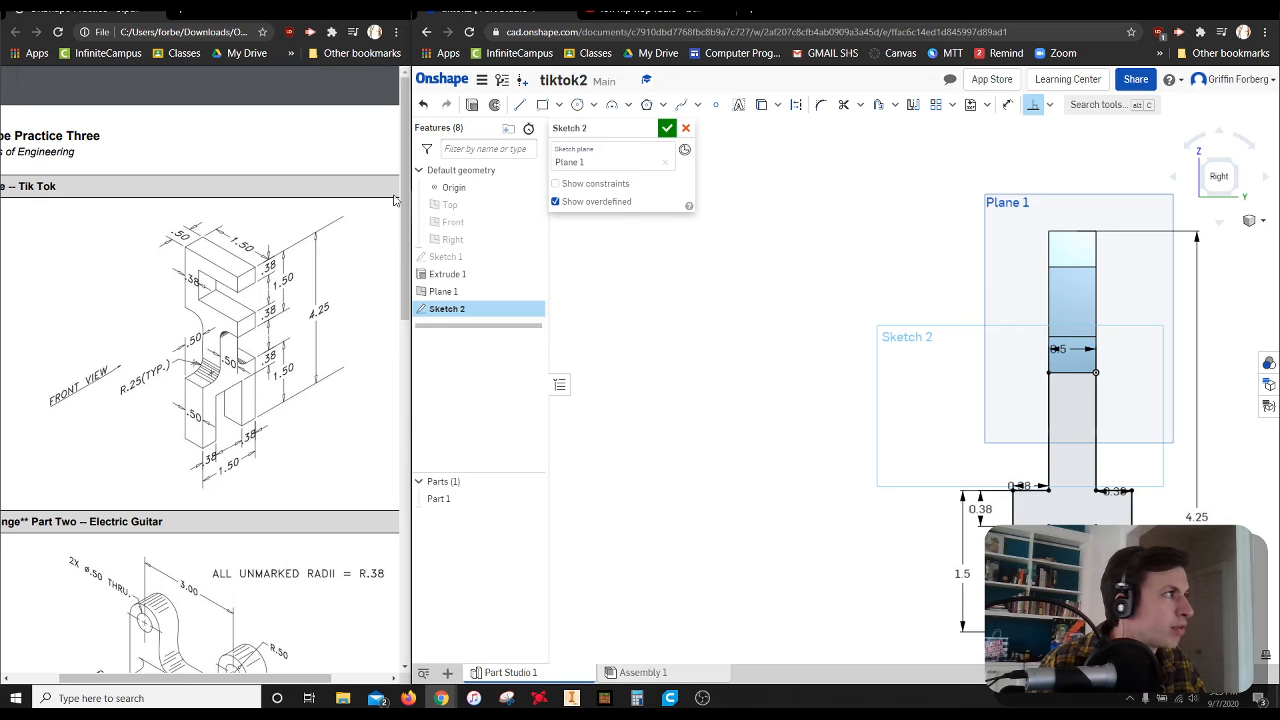
left_click(667, 128)
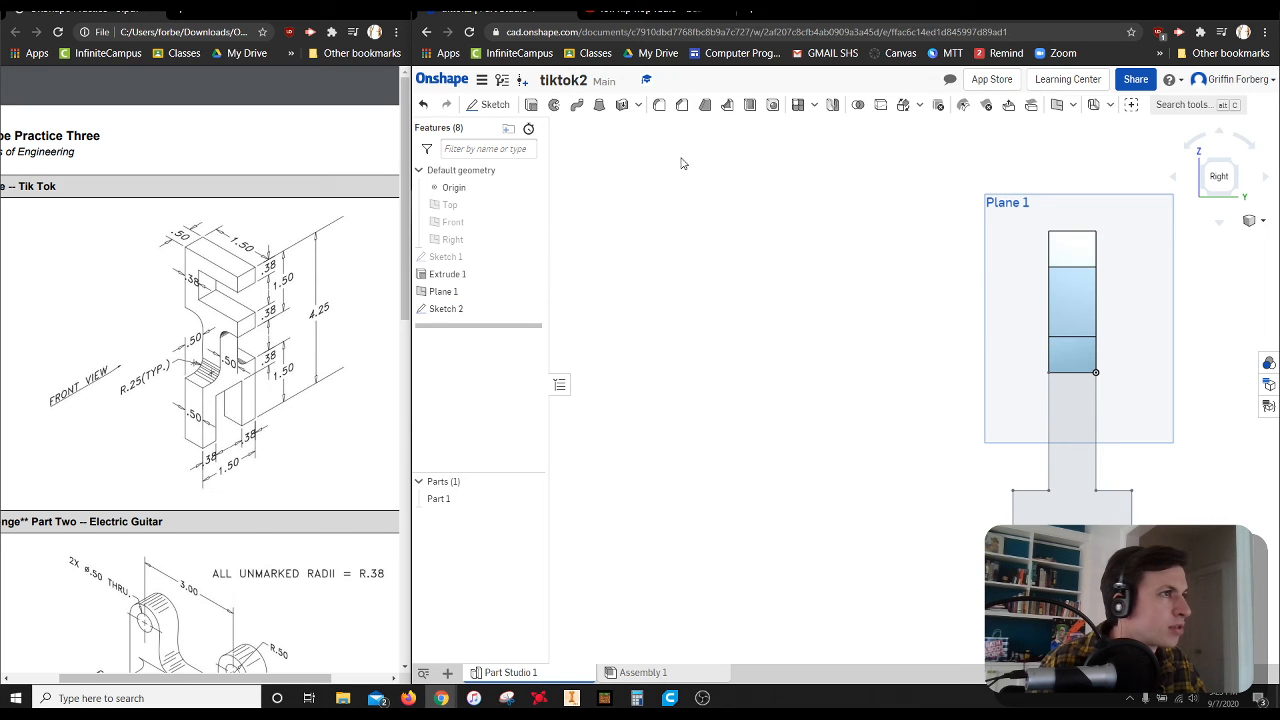
left_click(1207, 165)
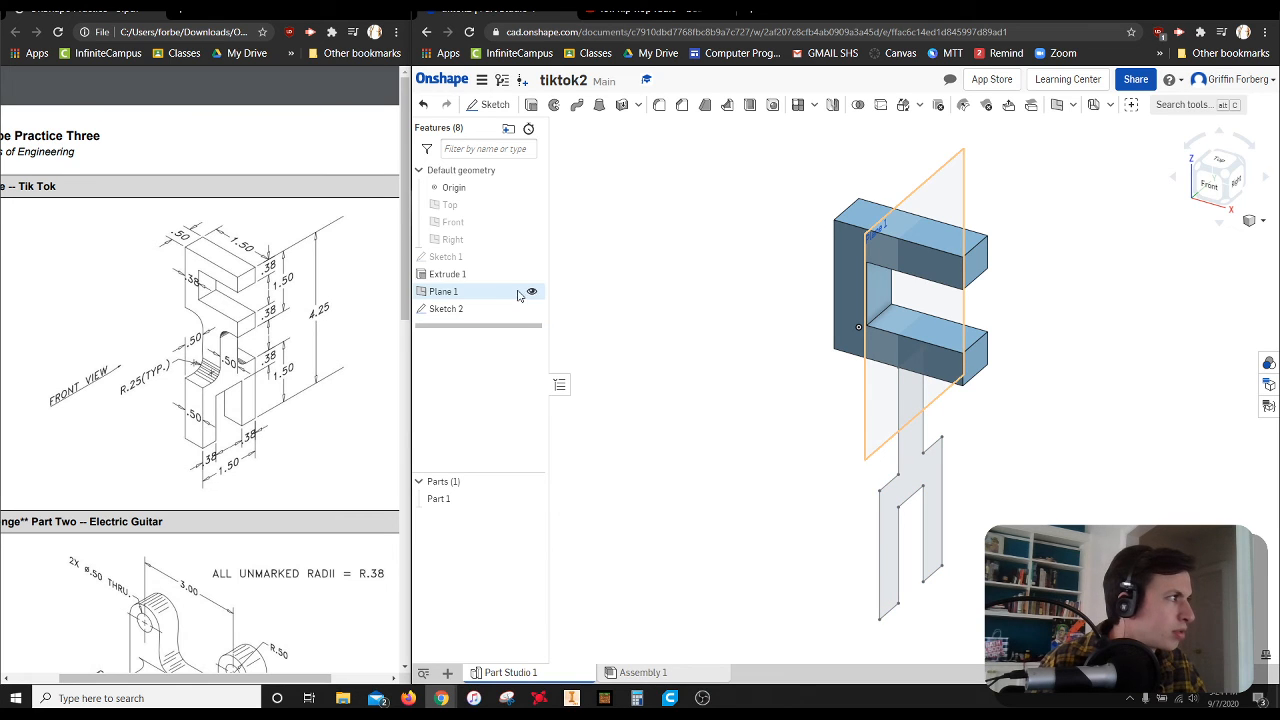
Hide the offset mid-plane and extrude the forked profile symmetrically to a depth of 0.25 in, adding it to the existing block
left_click(532, 293)
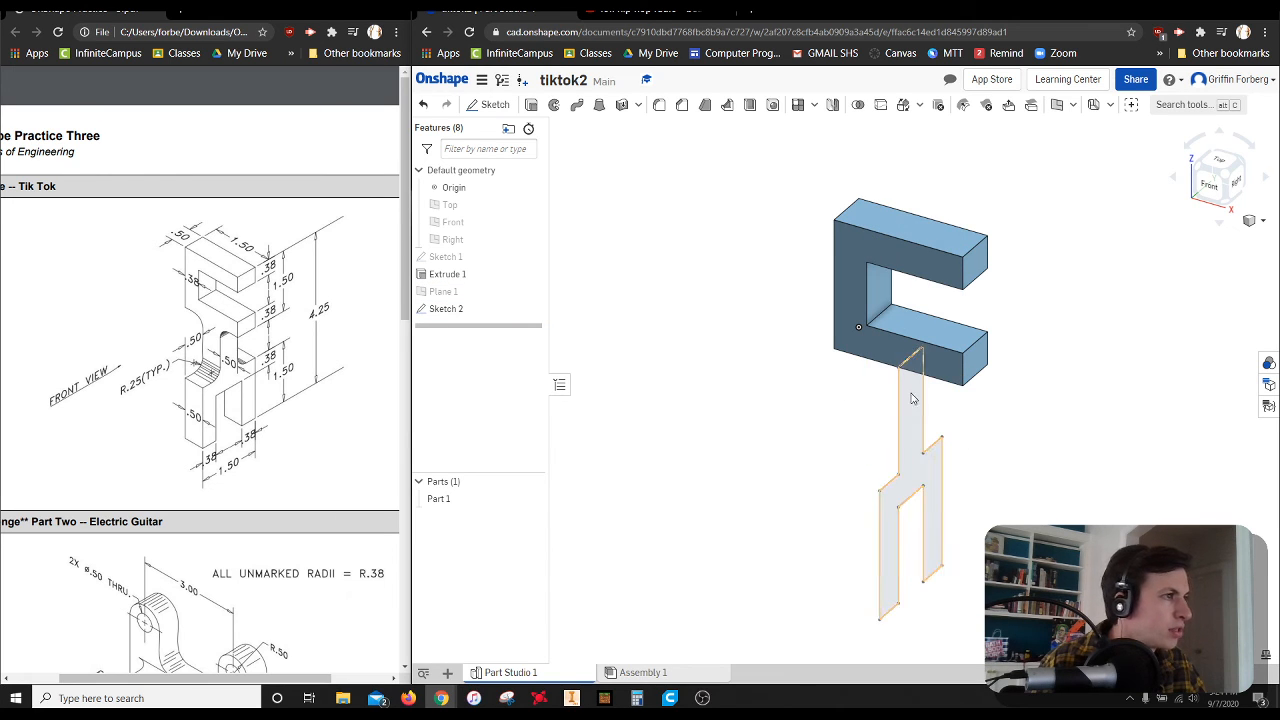
key("shift+e")
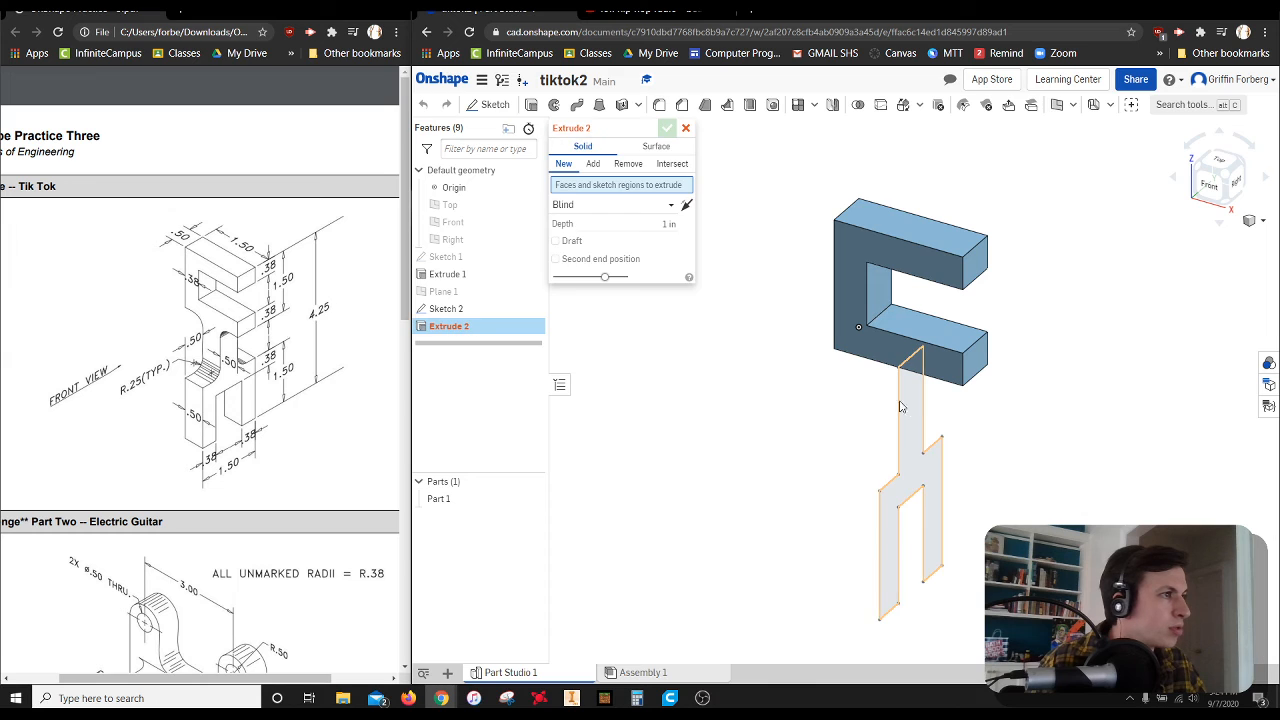
left_click(905, 408)
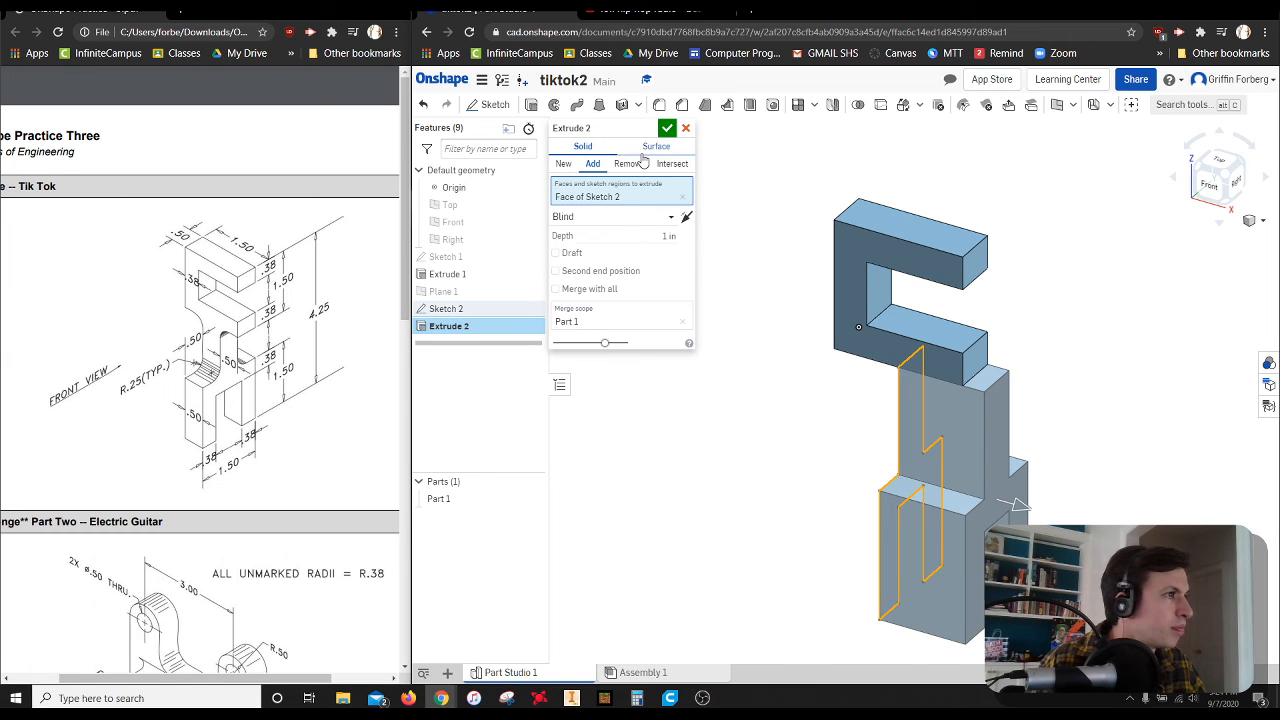
left_click(660, 217)
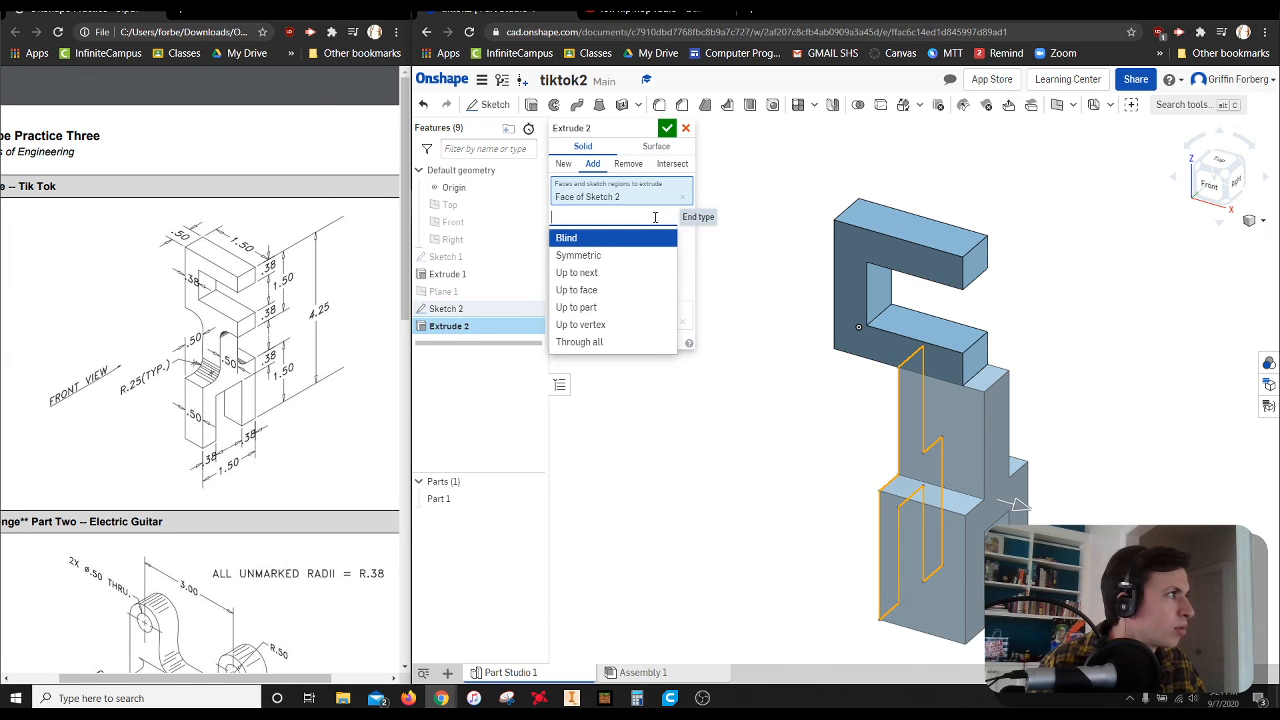
left_click(593, 256)
left_click(645, 236)
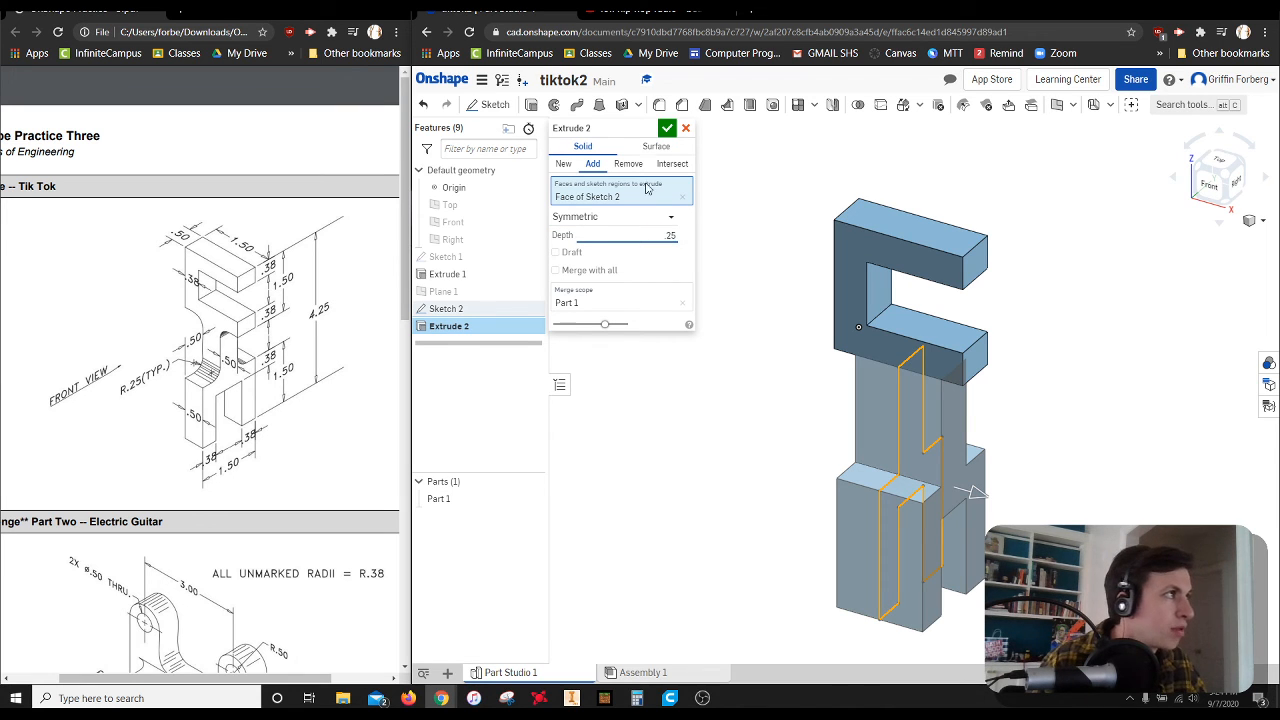
left_click(666, 128)
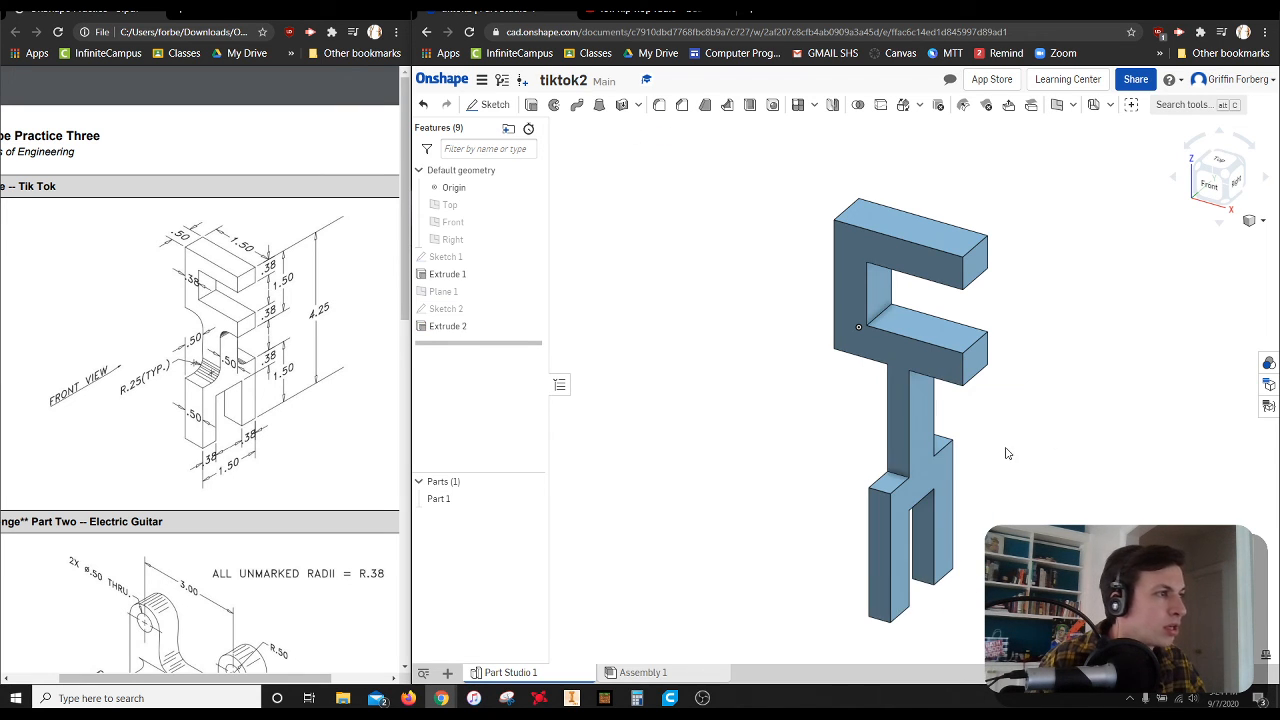
Set the depth of the forked section's symmetric extrusion to 0.5 in
double_click(450, 327)
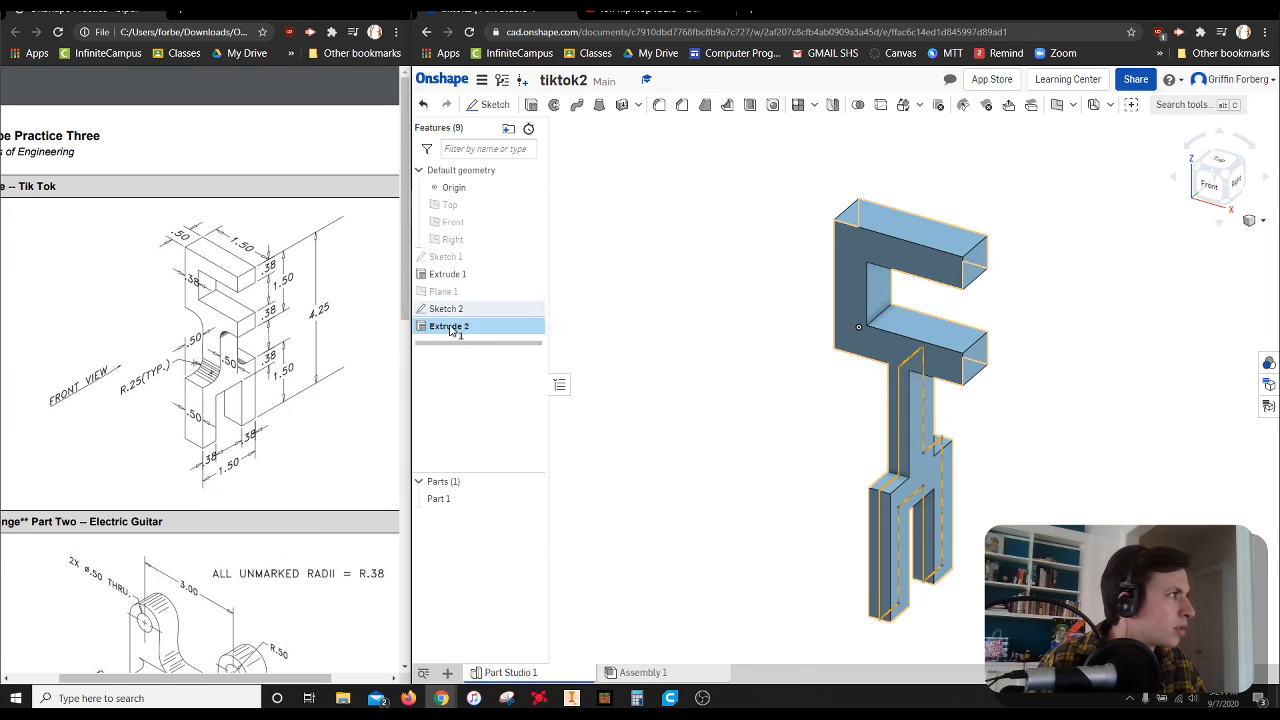
left_click(661, 233)
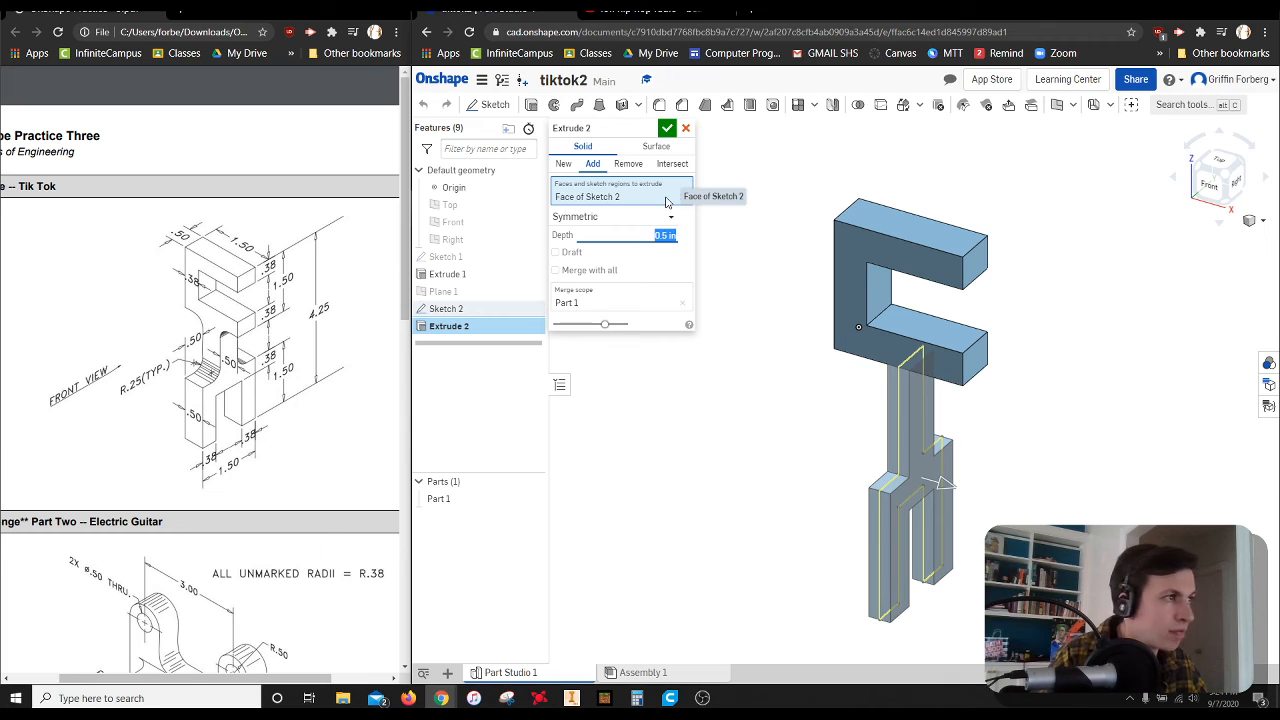
left_click(666, 128)
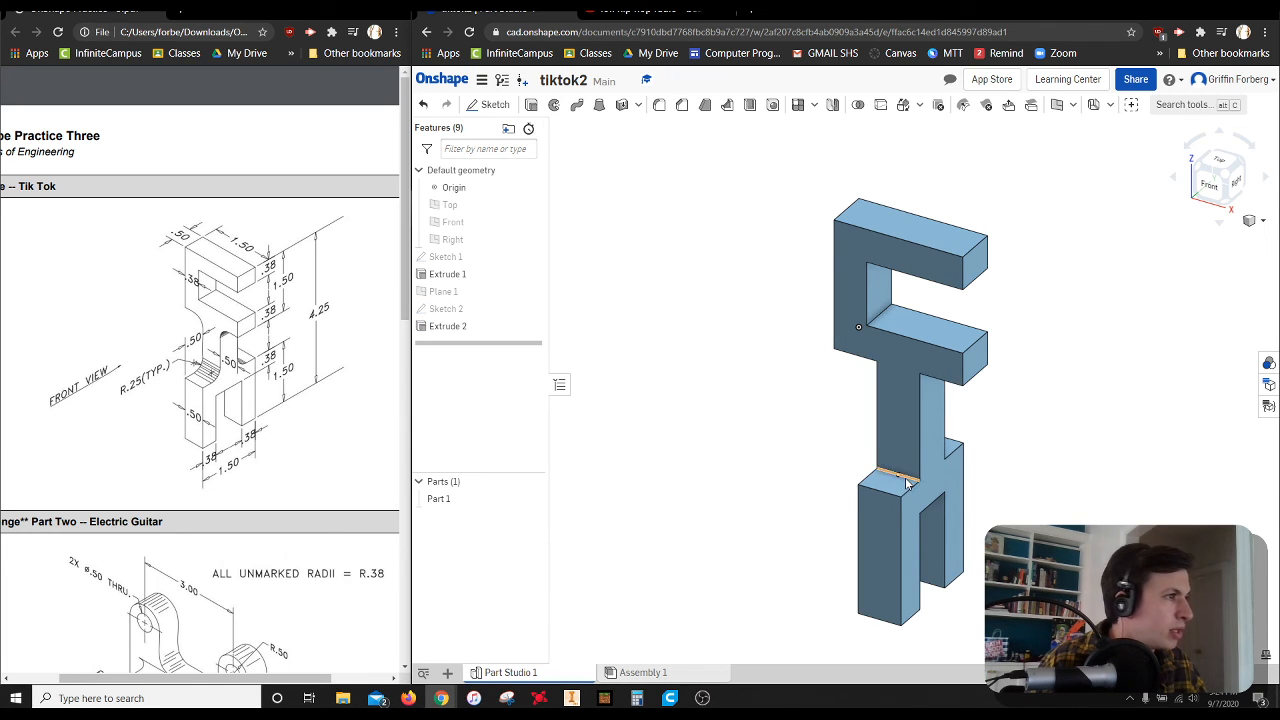
Fillet the two inner edges where the stem meets the fork's shoulders with a 0.25 in radius
left_click(659, 104)
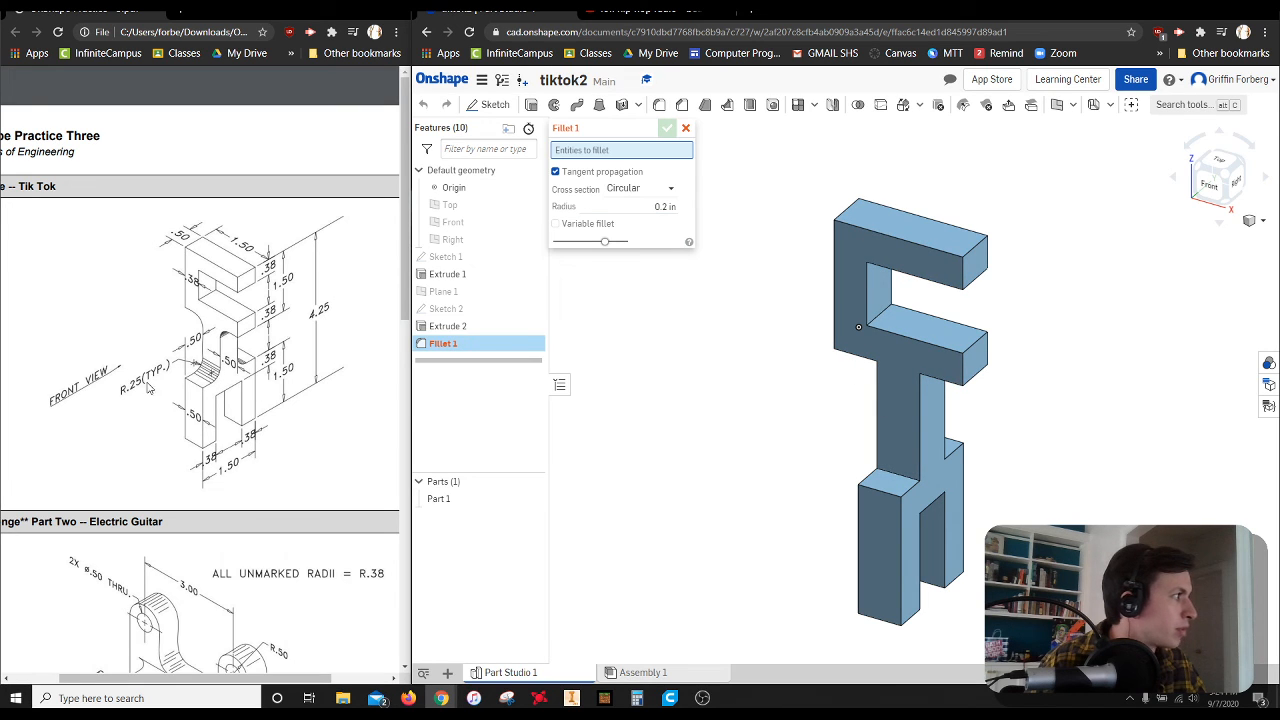
left_click(651, 206)
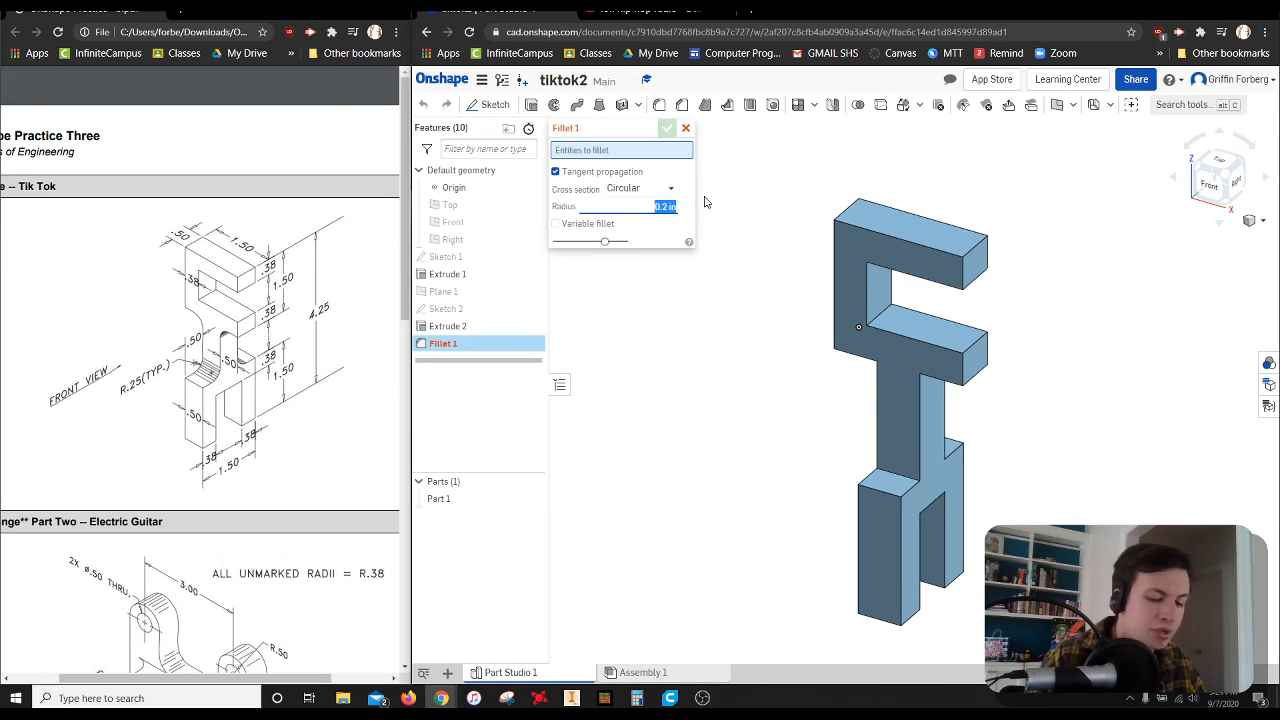
type(".25")
left_click(893, 478)
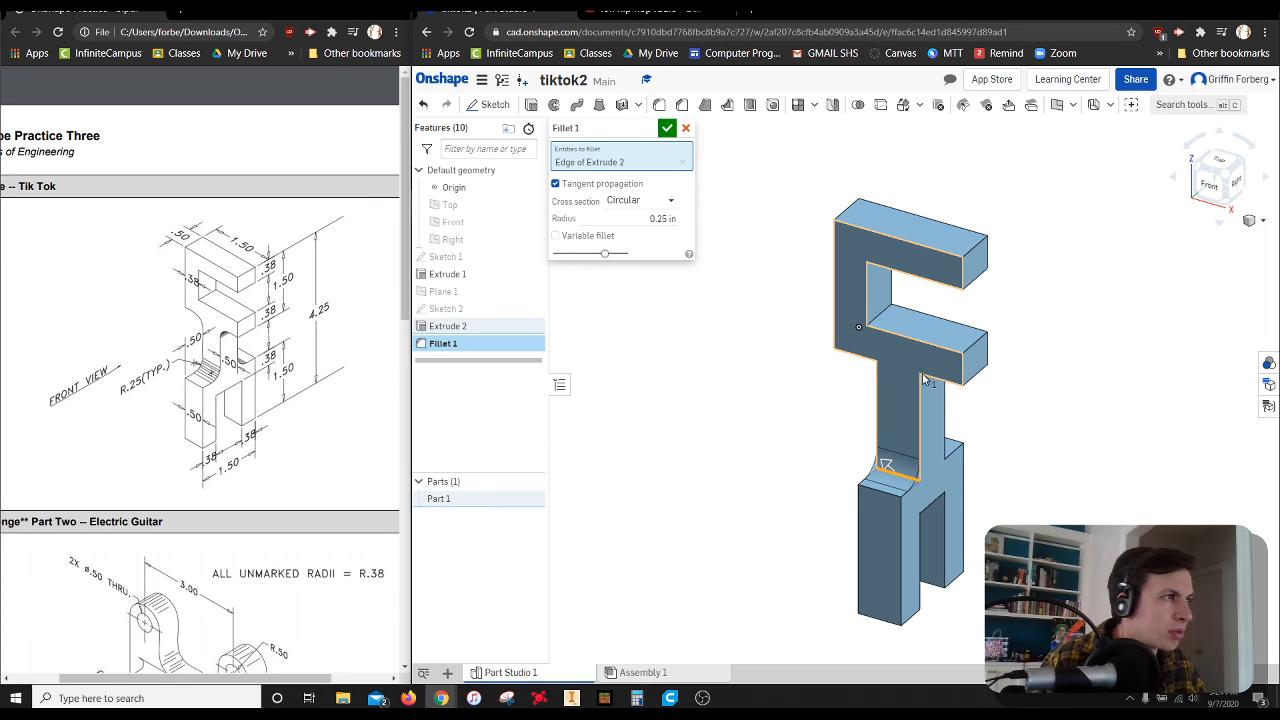
left_click(1245, 173)
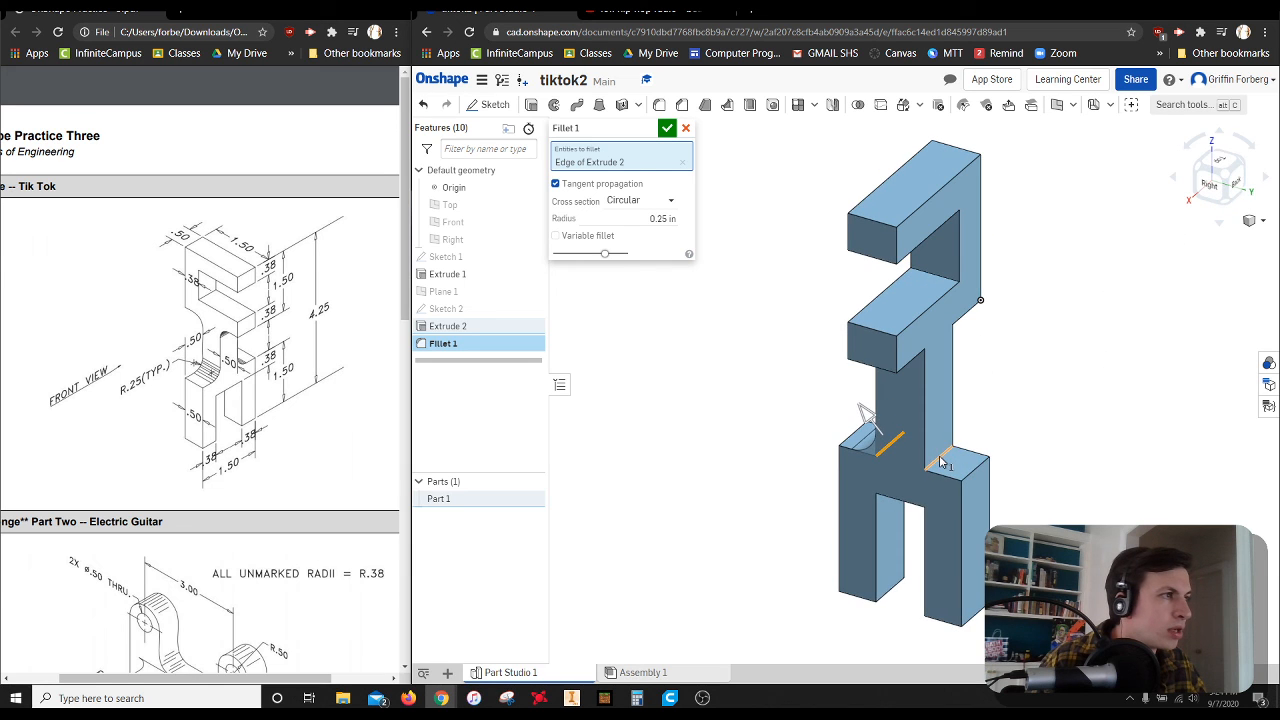
left_click(940, 461)
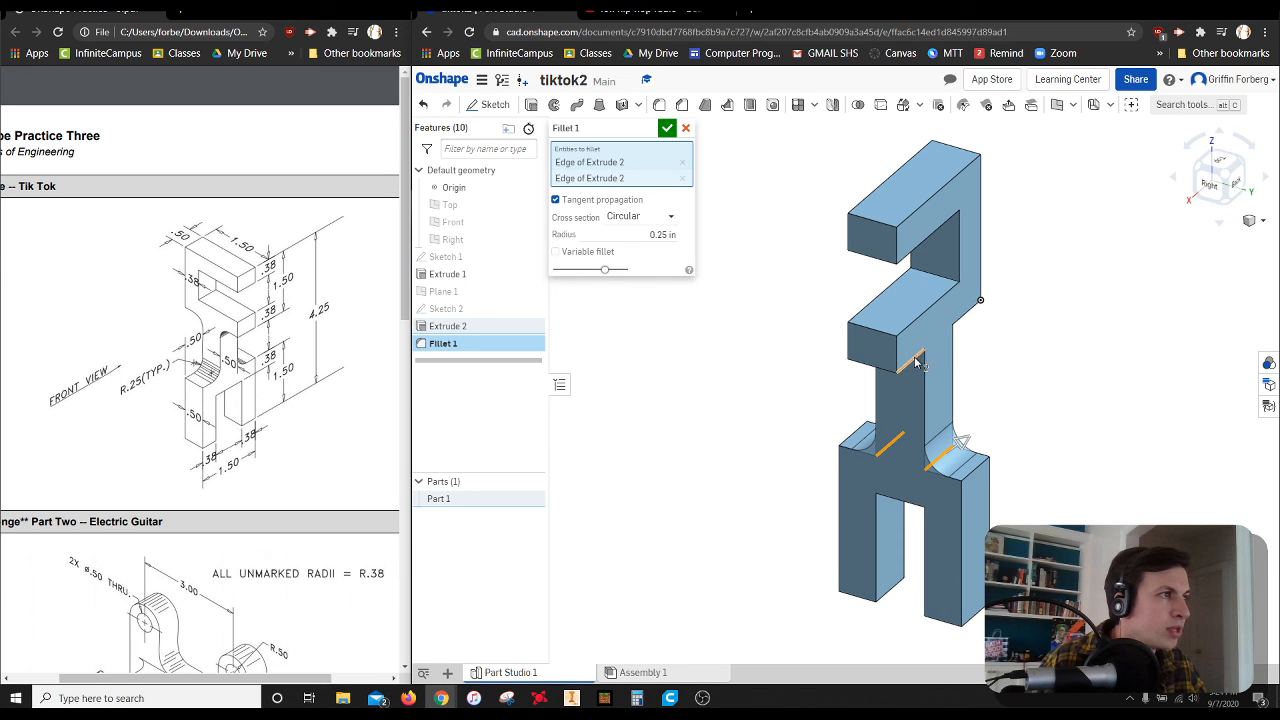
Add the two edges where the stem meets the upper block's underside to the fillet and finish it
left_click(1232, 213)
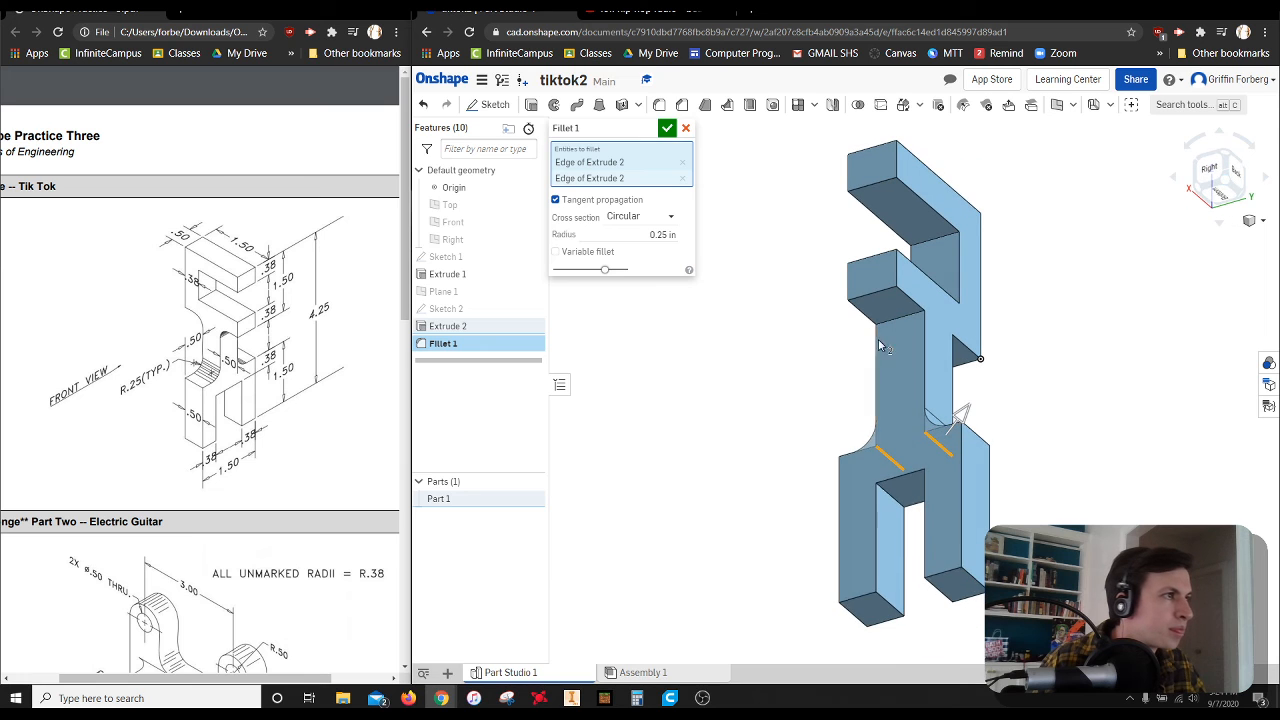
left_click(916, 322)
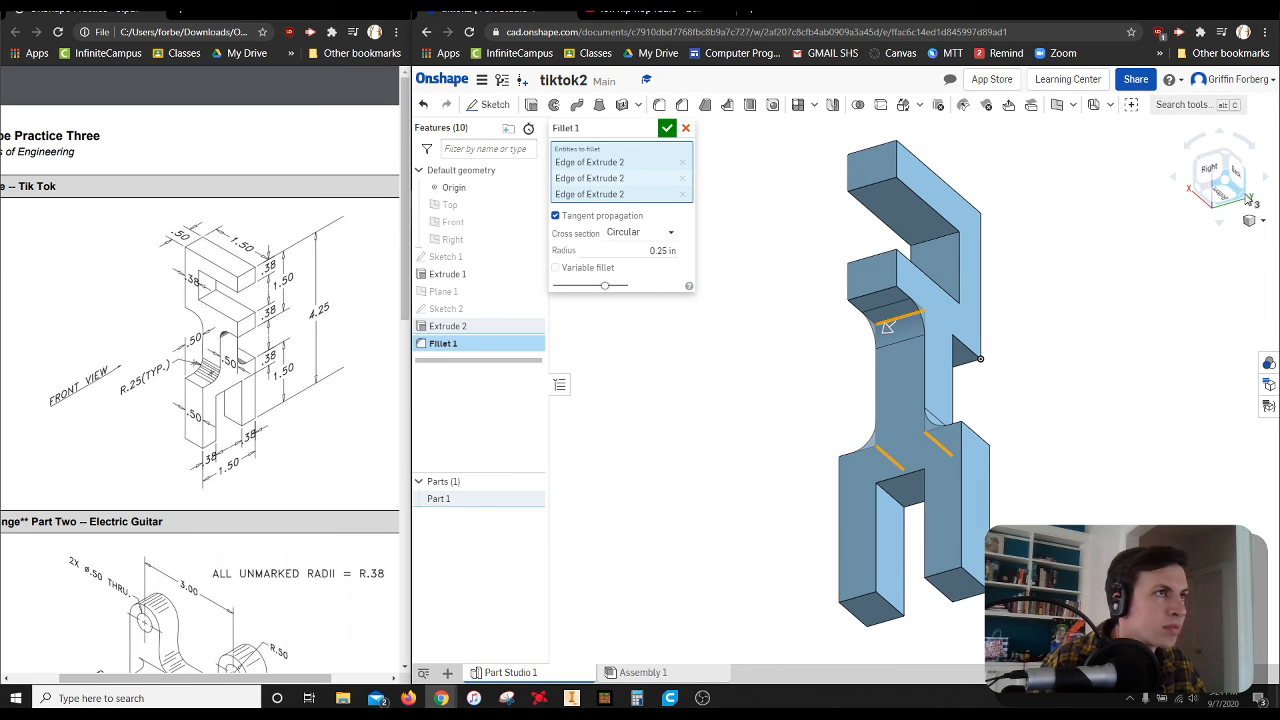
left_click(1243, 190)
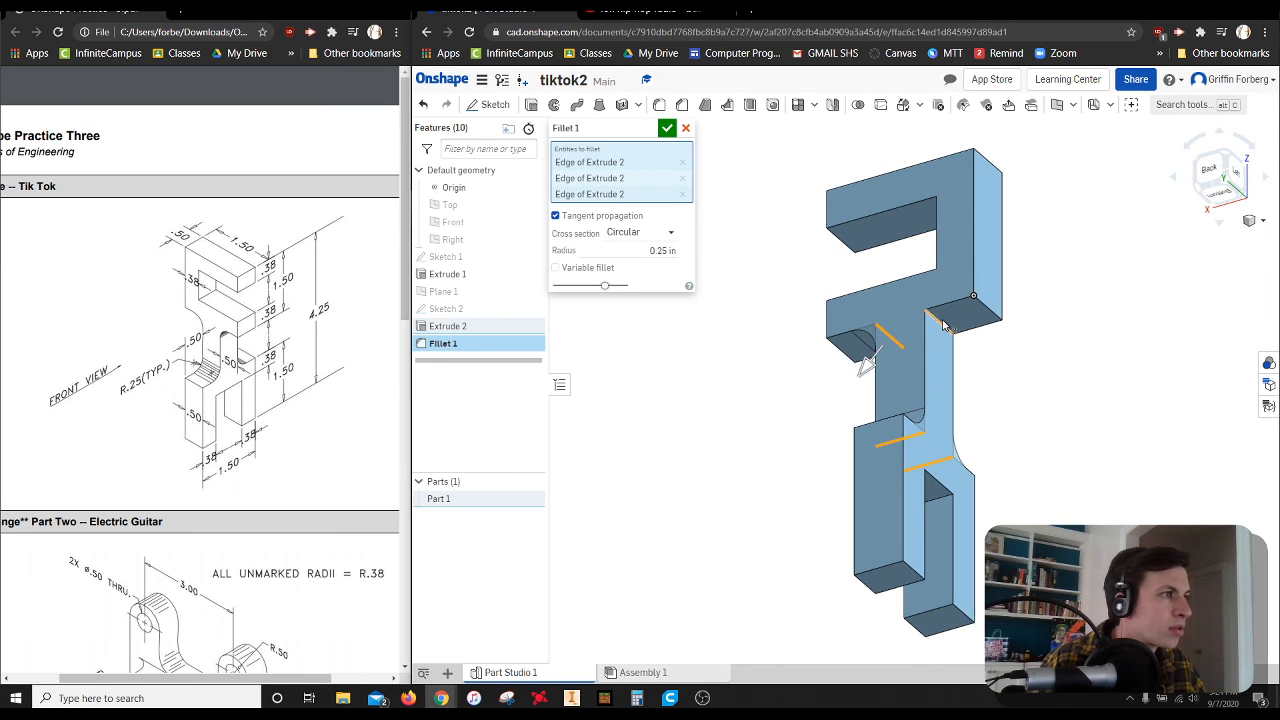
left_click(944, 326)
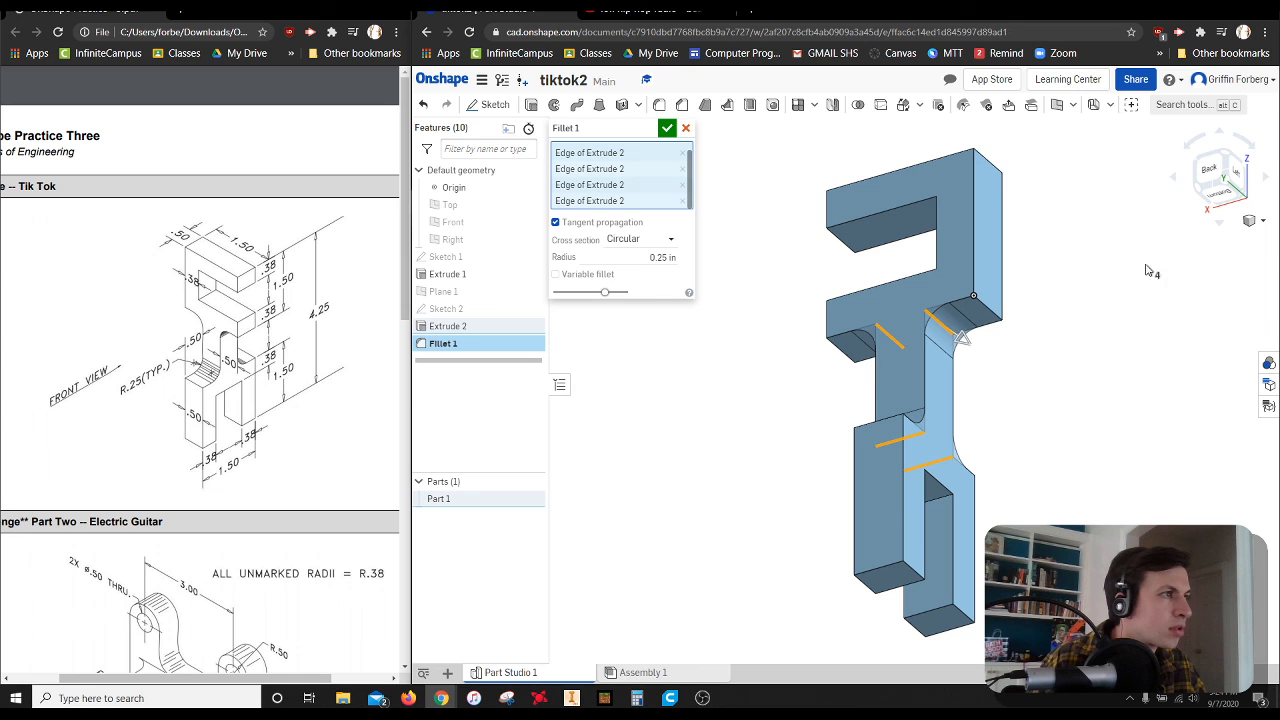
left_click(1228, 170)
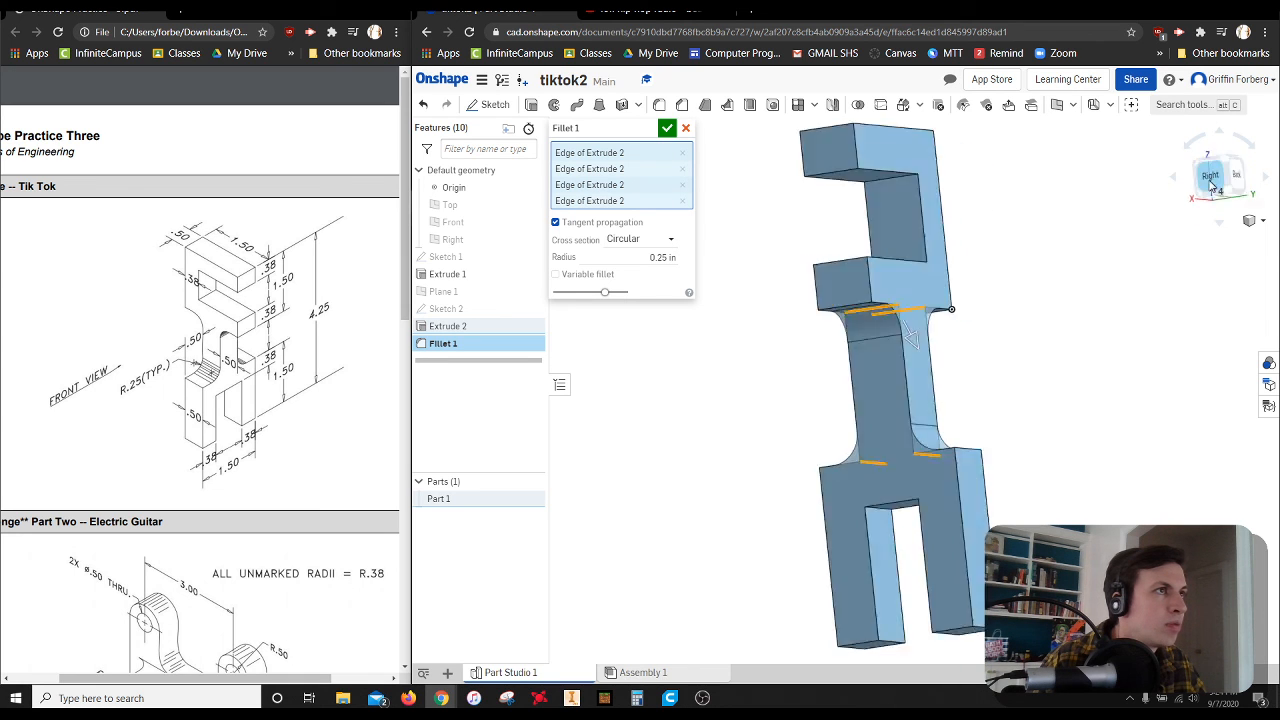
left_click(1233, 167)
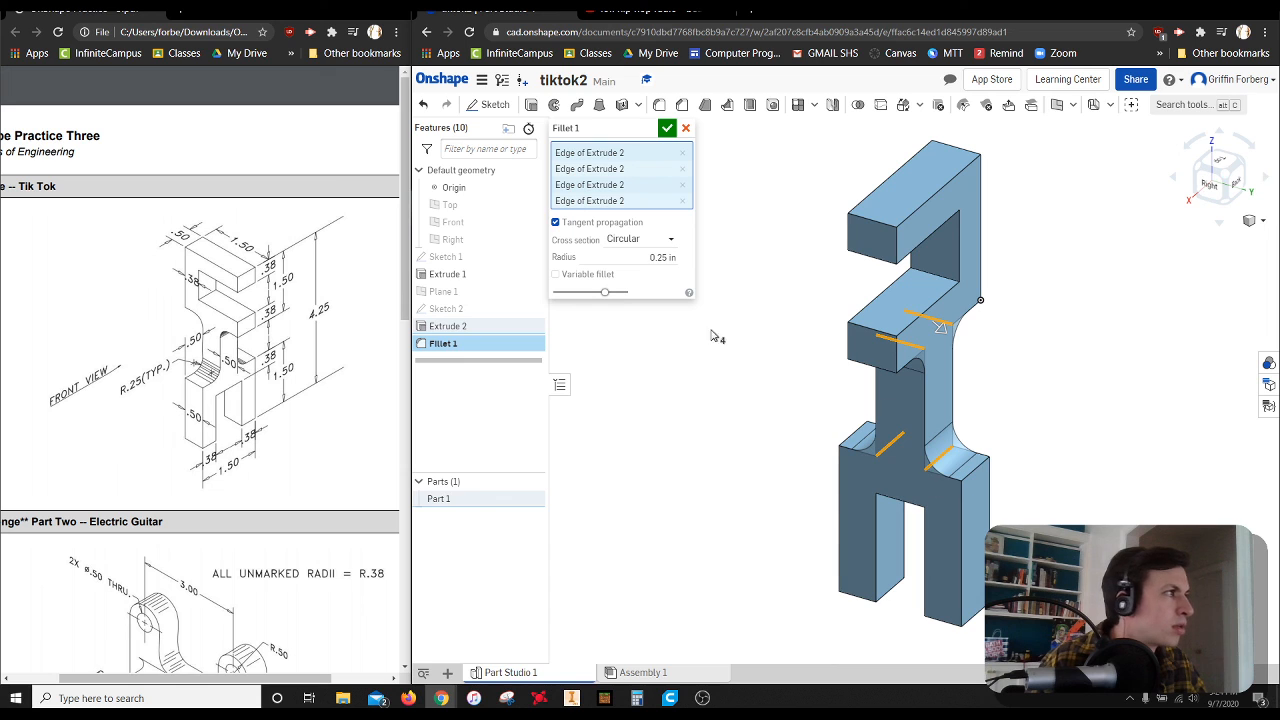
left_click(667, 132)
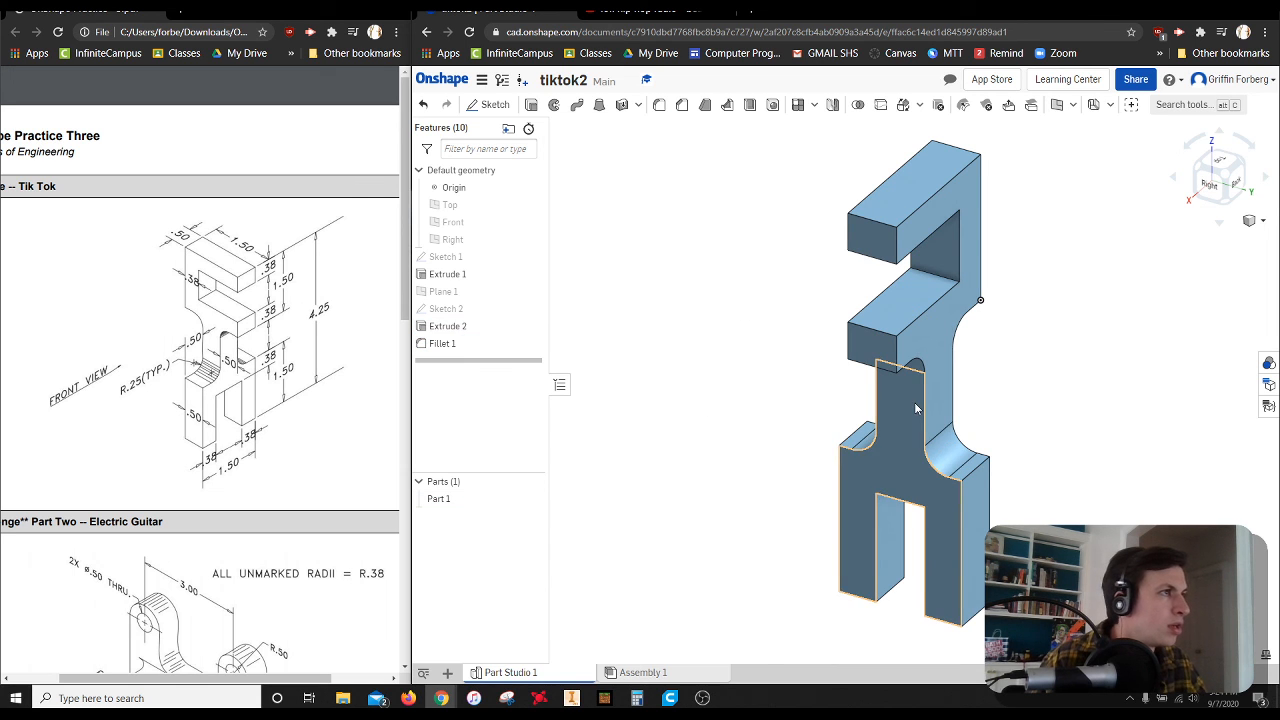
Return to the isometric view and check the mass properties of Part 1
left_click(1201, 170)
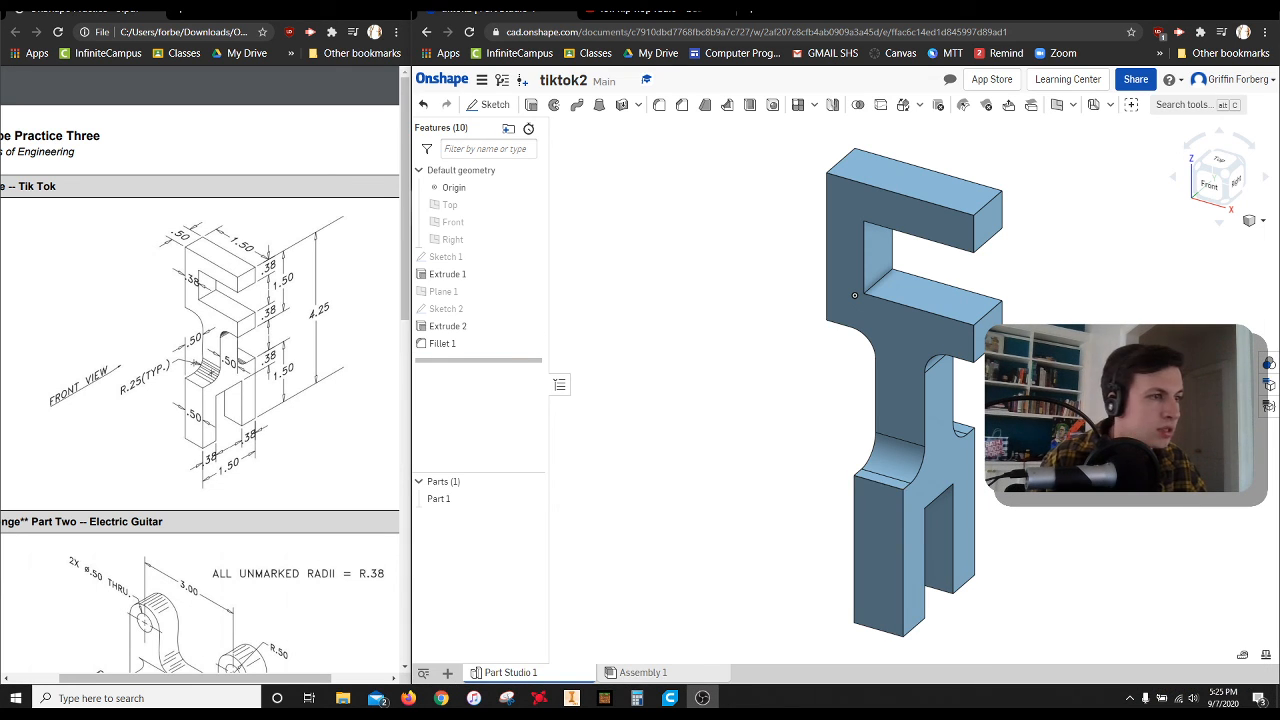
left_click(1264, 657)
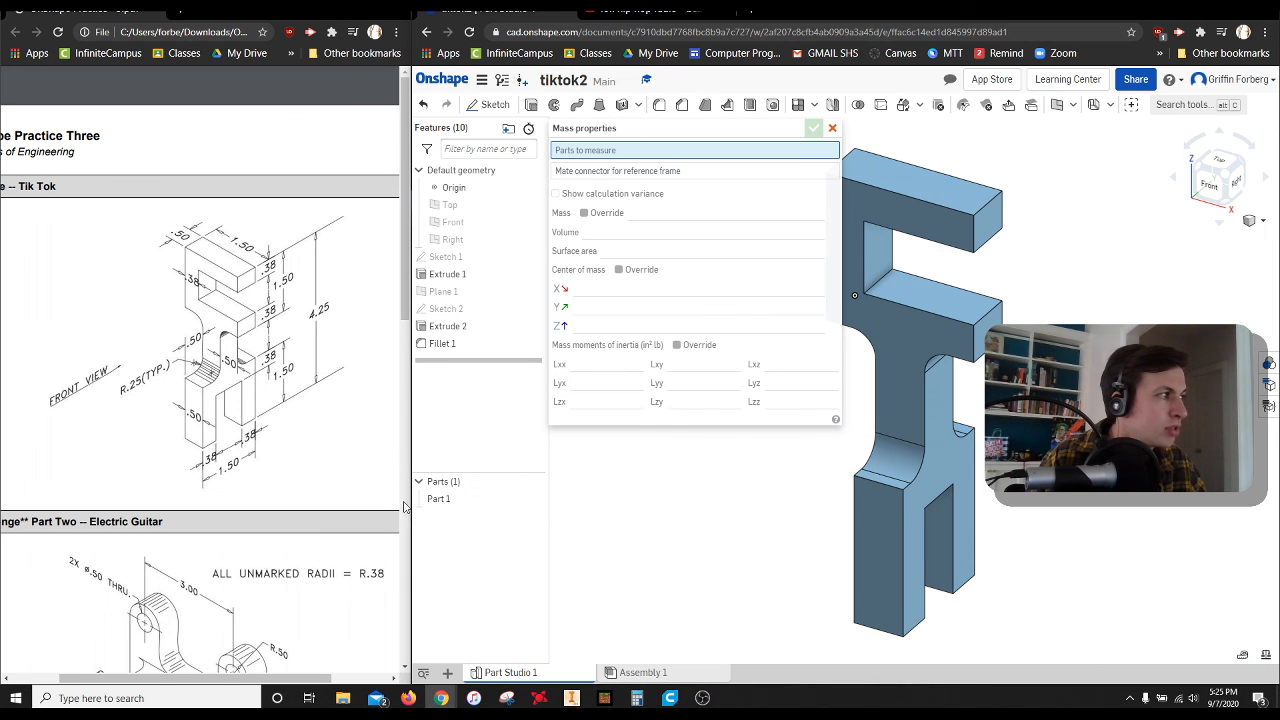
left_click(446, 500)
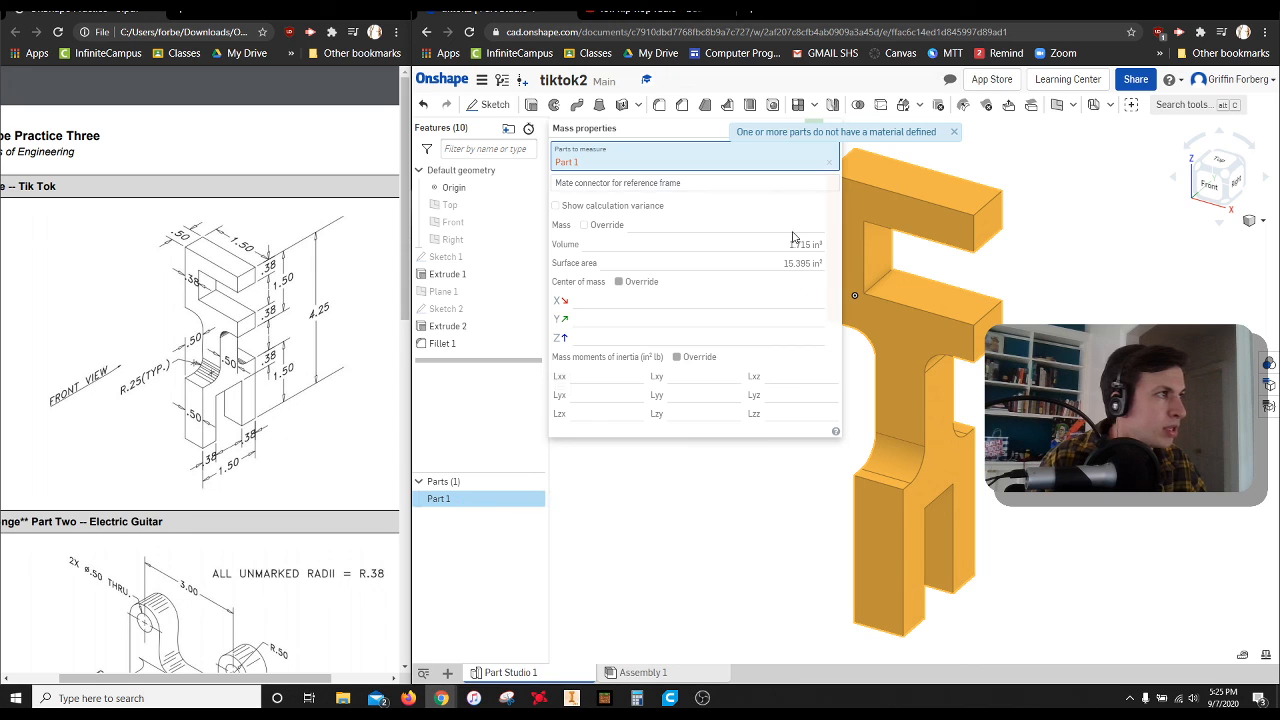